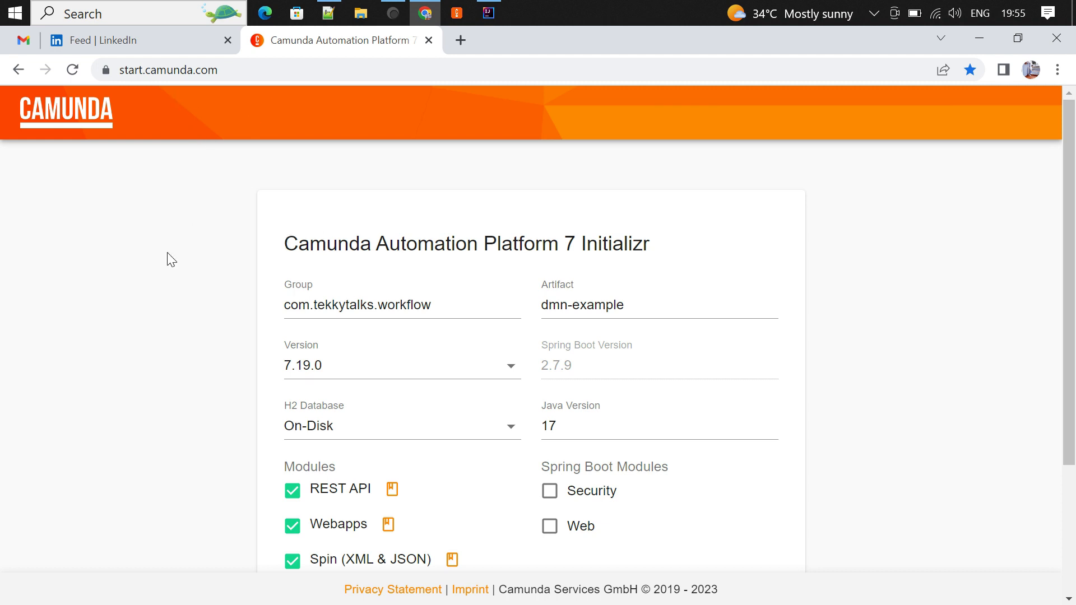
- Bring Camunda Modeler to the front and create a new Camunda 7 DMN diagram
{"action": "left_click", "coordinate": [488, 12]}
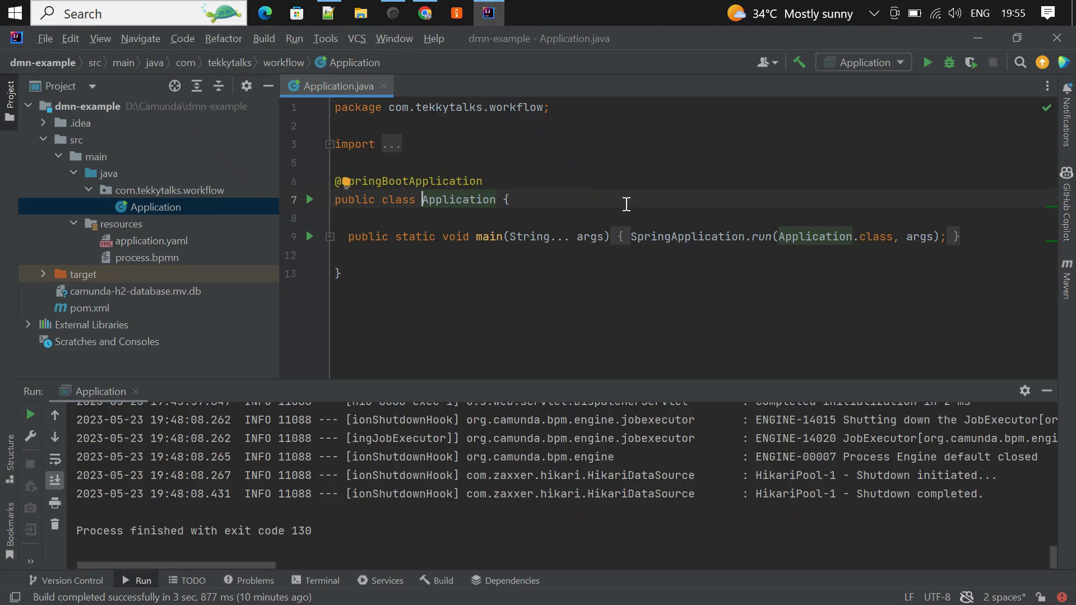
{"action": "left_click", "coordinate": [980, 39]}
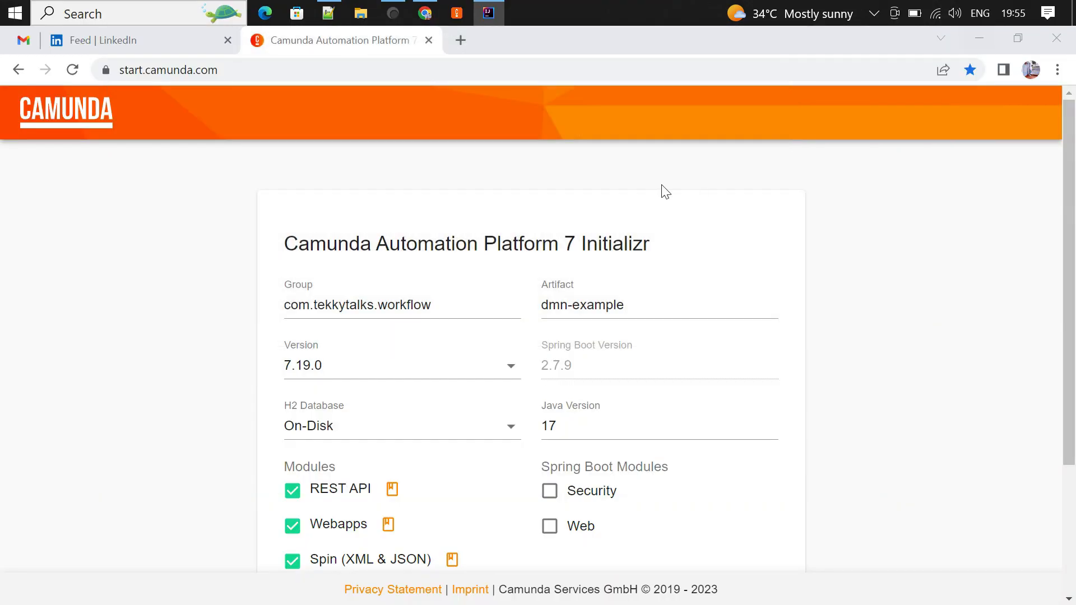
{"action": "left_click", "coordinate": [459, 14]}
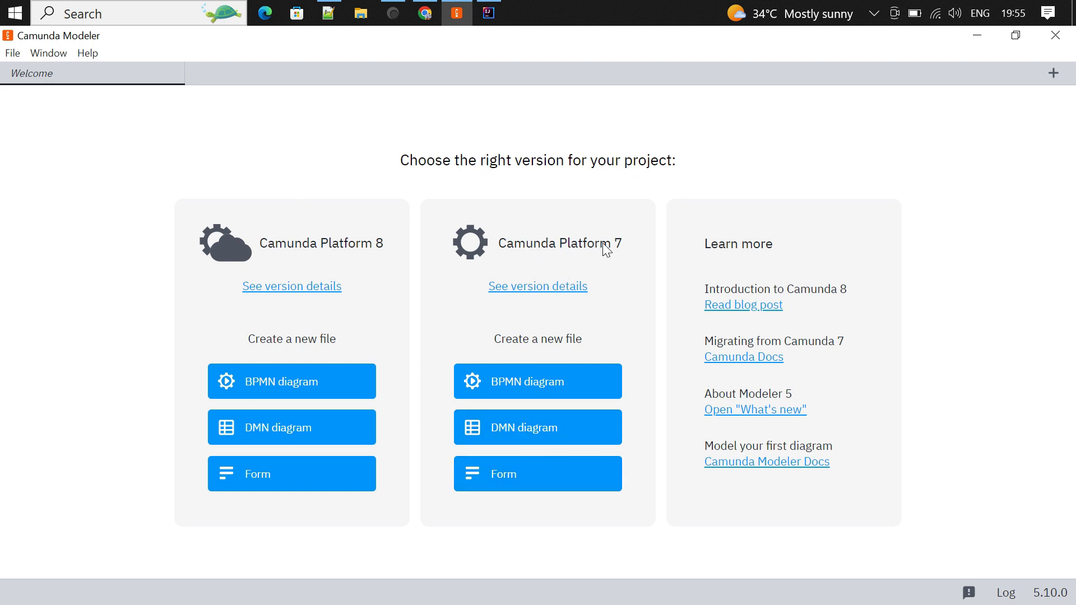
{"action": "left_click", "coordinate": [513, 428]}
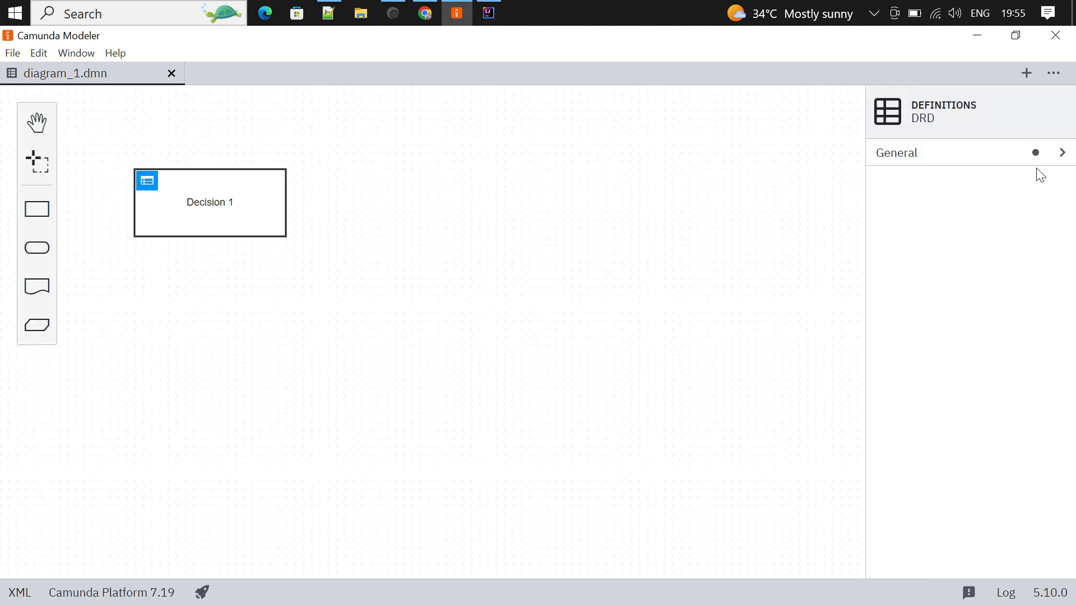
- Change the diagram's definitions ID to Definitions_sampledmn
{"action": "left_click", "coordinate": [1063, 152]}
{"action": "left_click", "coordinate": [960, 245]}
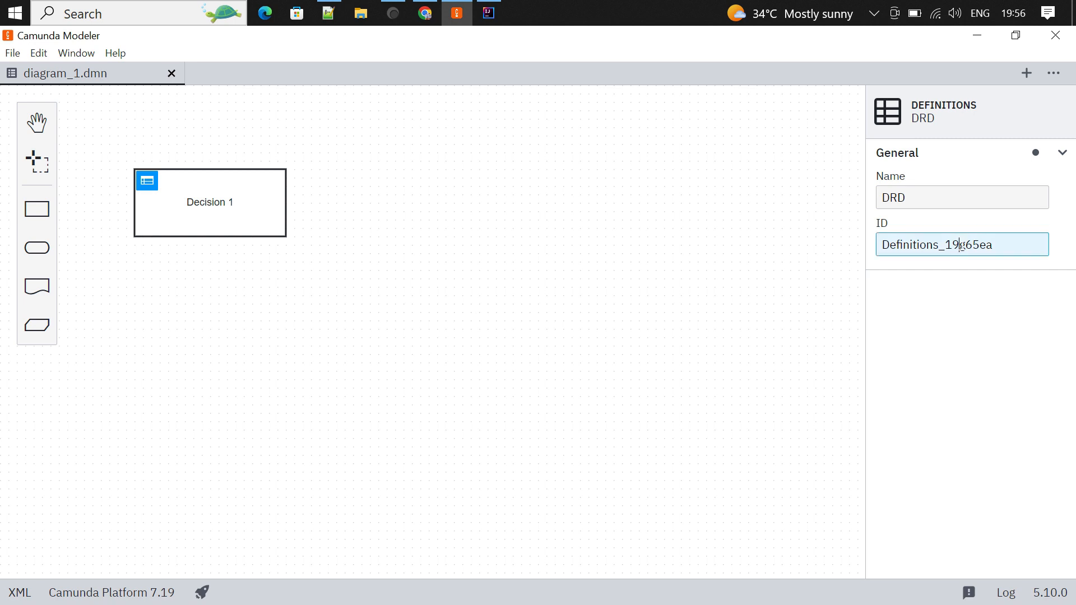
{"action": "left_click_drag", "start_coordinate": [947, 245], "coordinate": [1026, 250]}
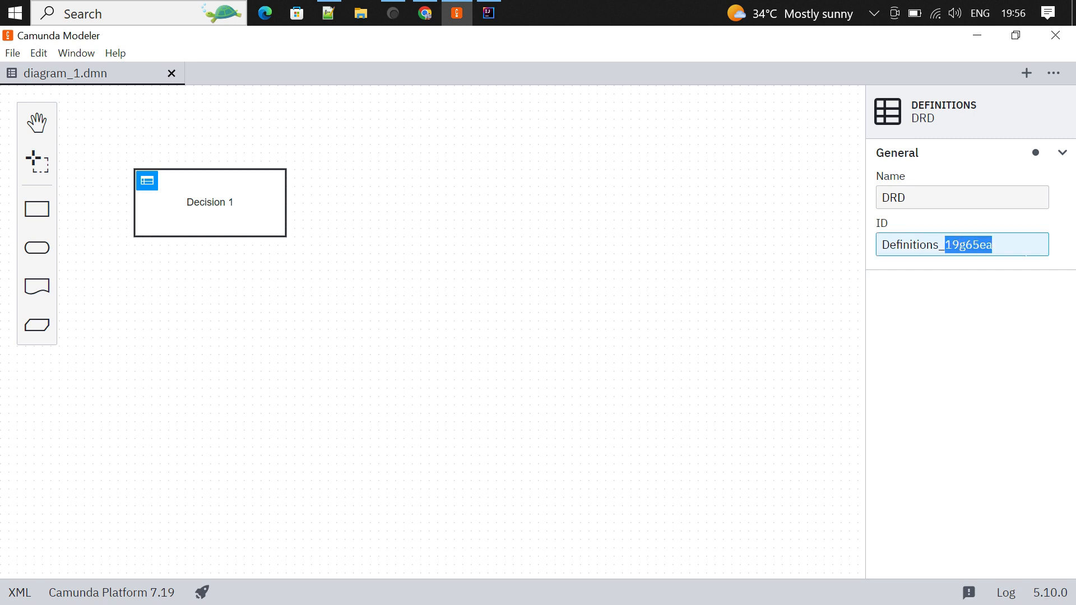
{"action": "key", "text": "BackSpace"}
{"action": "type", "text": "s"}
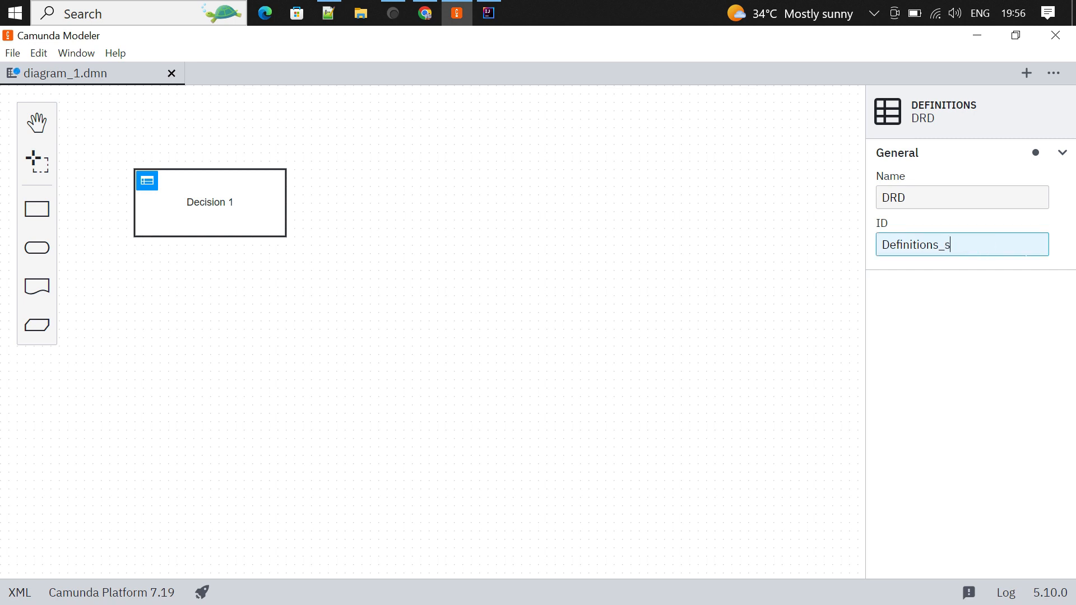
{"action": "type", "text": "ampledmn"}
{"action": "left_click", "coordinate": [716, 297]}
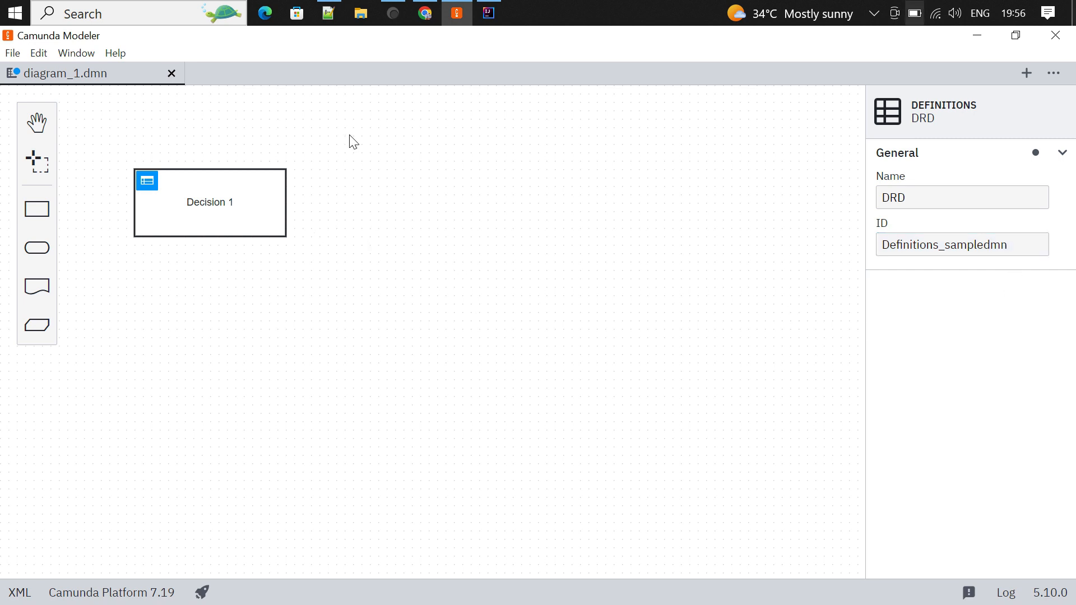
- Give Decision 1 the ID Decision_sampledmn and the name Decision sampledmn
{"action": "left_click", "coordinate": [238, 227]}
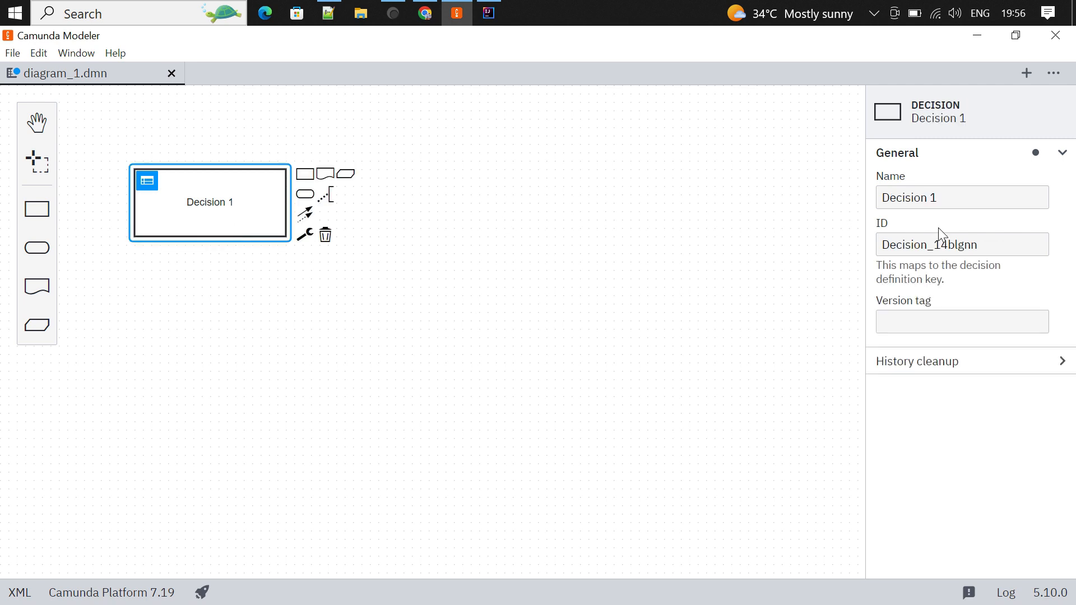
{"action": "left_click_drag", "start_coordinate": [934, 245], "coordinate": [979, 245]}
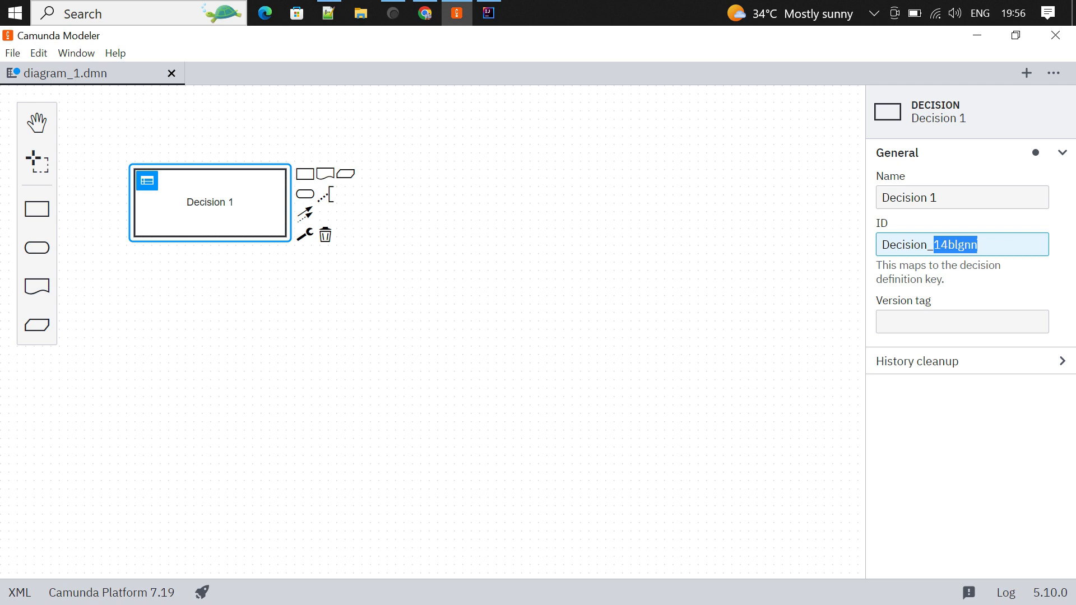
{"action": "type", "text": "sampe"}
{"action": "key", "text": "BackSpace"}
{"action": "type", "text": "ledmn"}
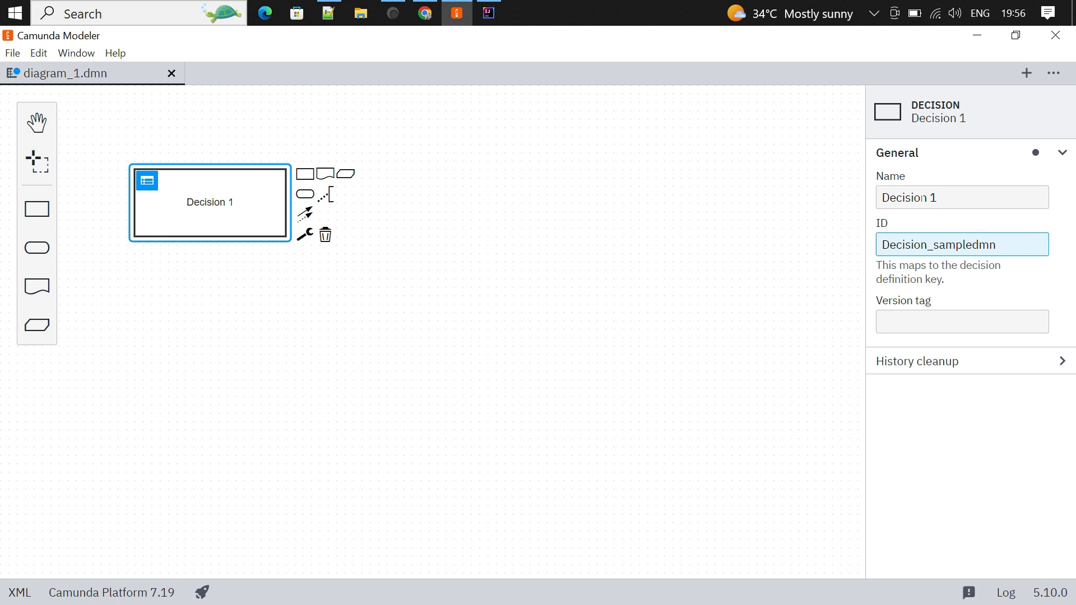
{"action": "left_click", "coordinate": [958, 198]}
{"action": "key", "text": "BackSpace"}
{"action": "type", "text": "sampledmn"}
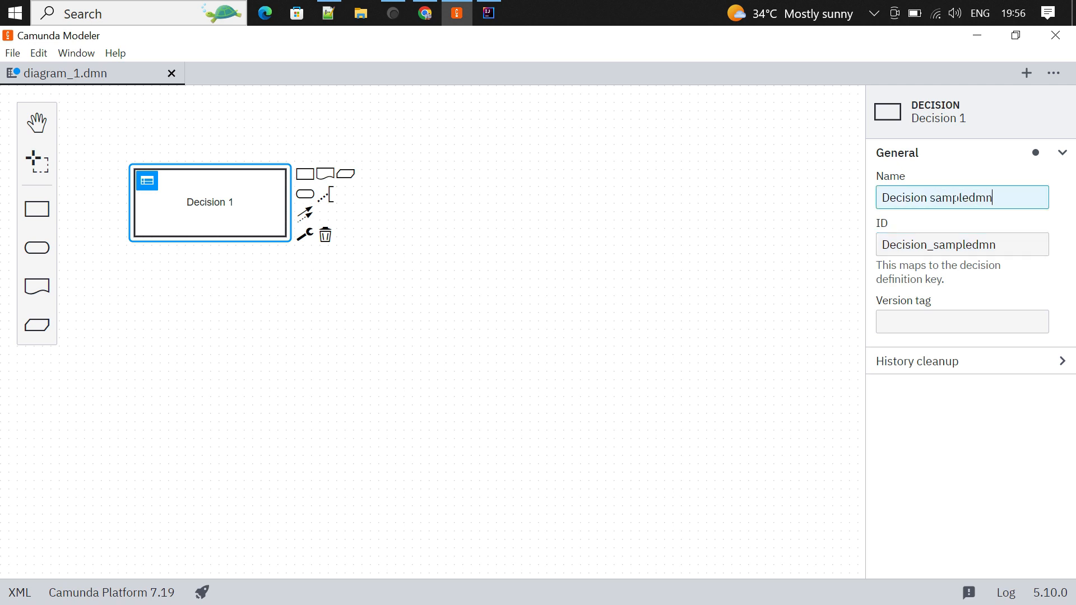
{"action": "left_click", "coordinate": [359, 340]}
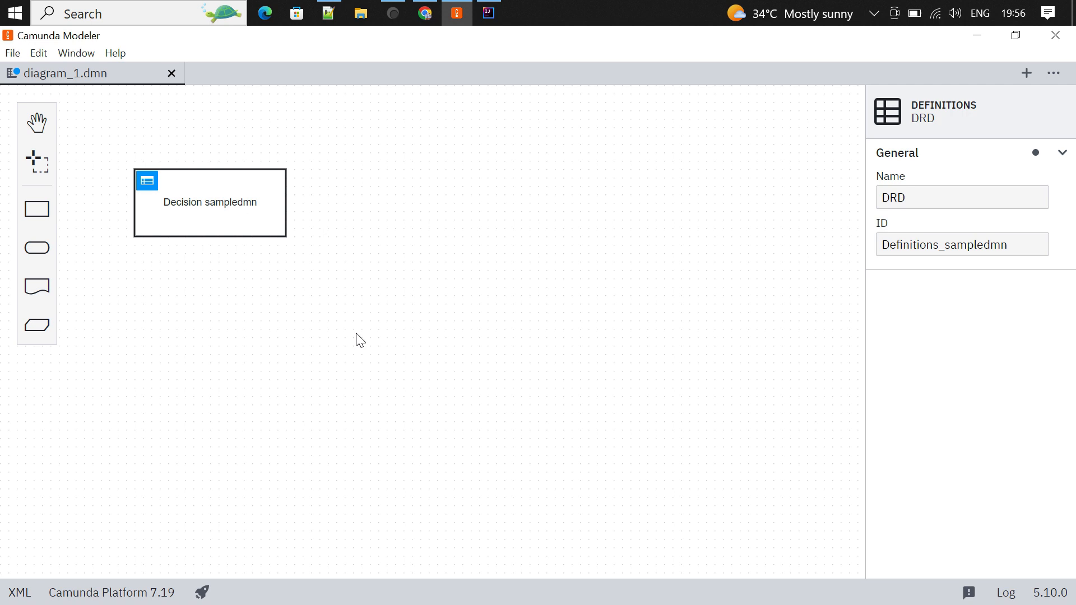
{"action": "double_click", "coordinate": [175, 213]}
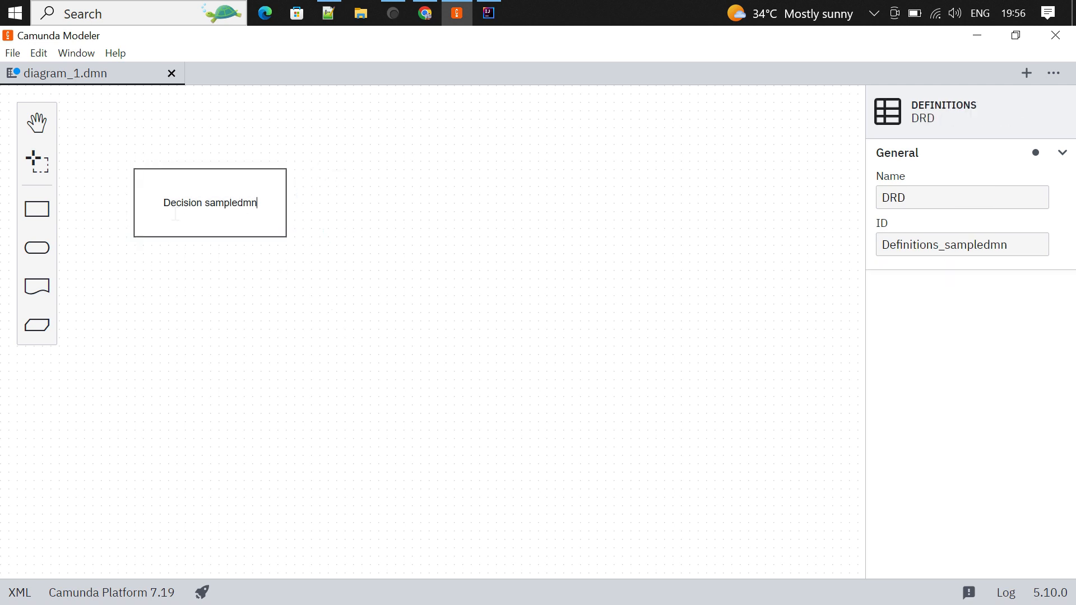
{"action": "left_click", "coordinate": [433, 390]}
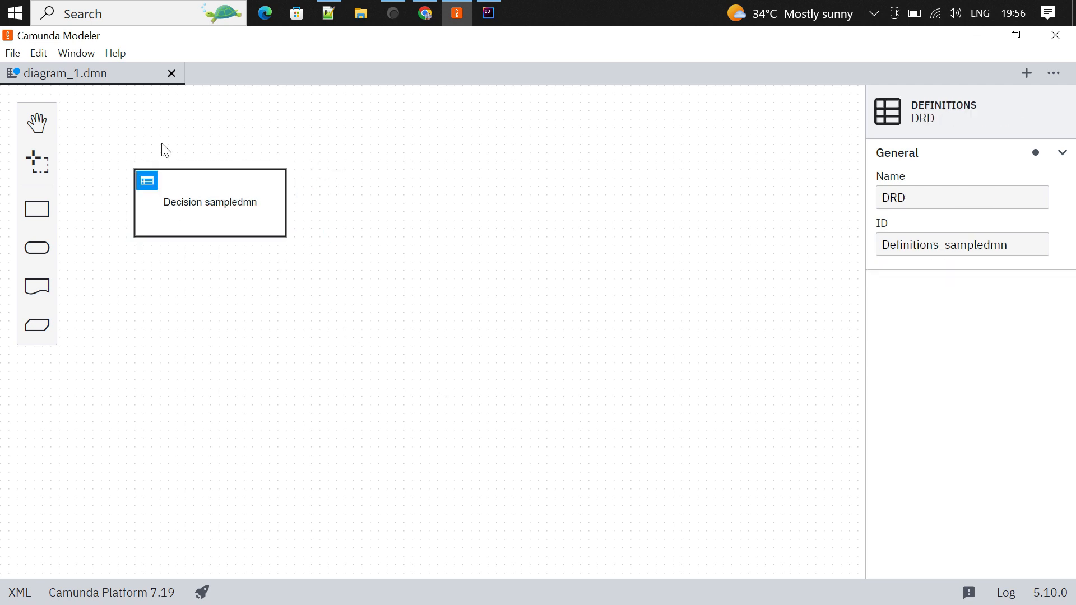
- Open the decision table and label the input column gender, with input variable gender
{"action": "left_click", "coordinate": [149, 177]}
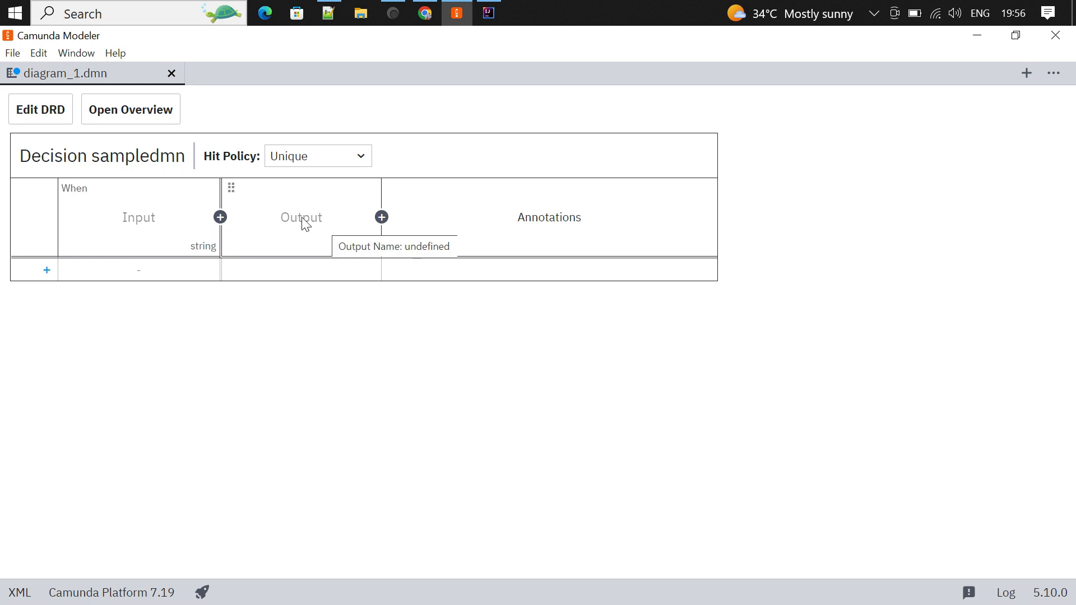
{"action": "left_click", "coordinate": [140, 219]}
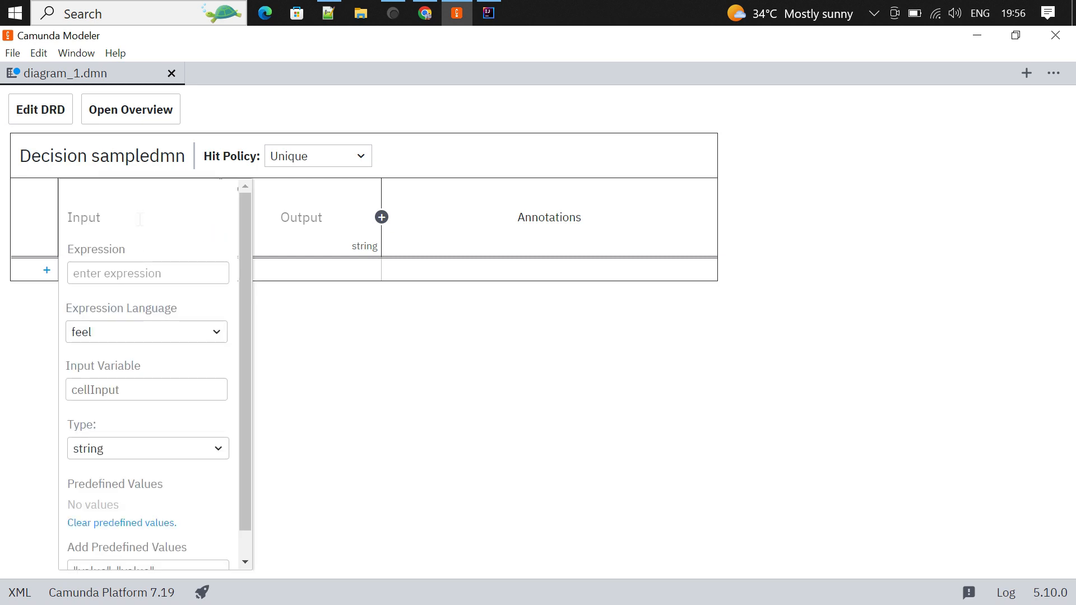
{"action": "type", "text": "gender"}
{"action": "left_click", "coordinate": [130, 391]}
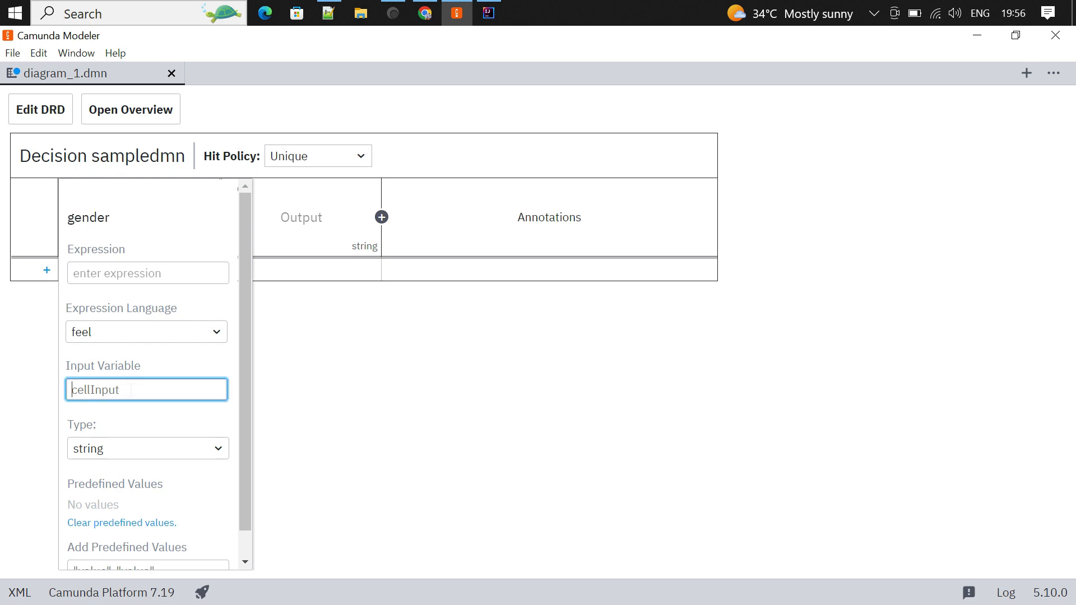
{"action": "type", "text": "gender"}
{"action": "left_click", "coordinate": [184, 429]}
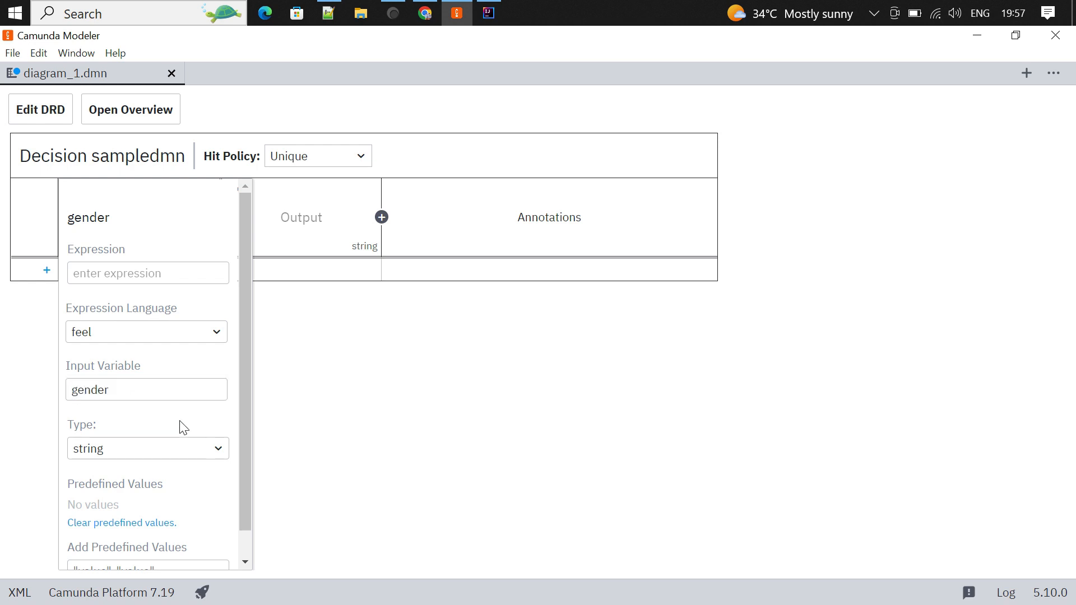
{"action": "left_click", "coordinate": [332, 219]}
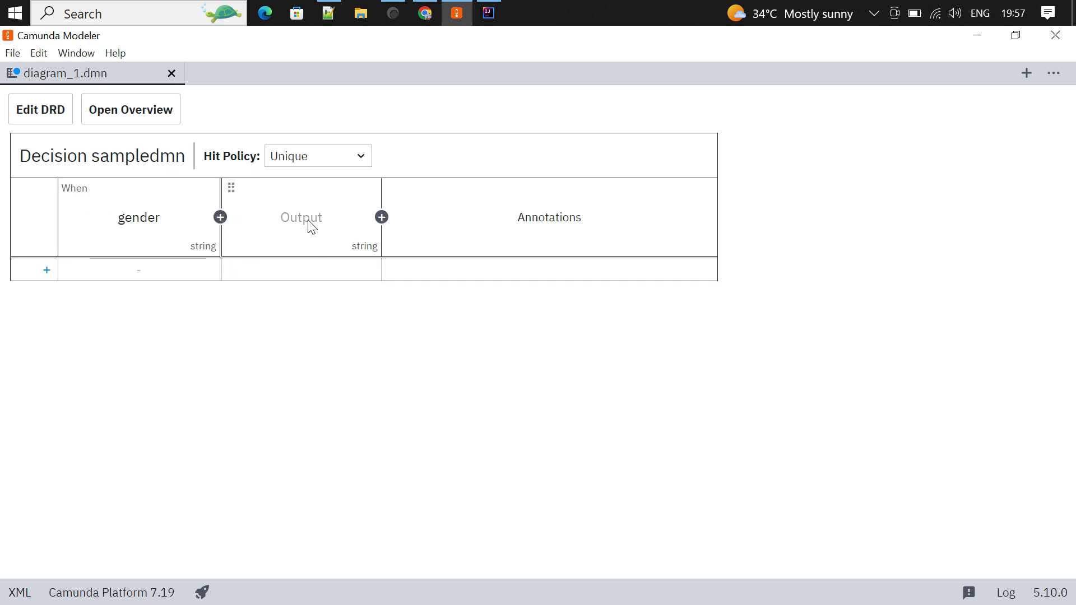
- Label the output column drink and set its output name to drink
{"action": "left_click", "coordinate": [309, 222]}
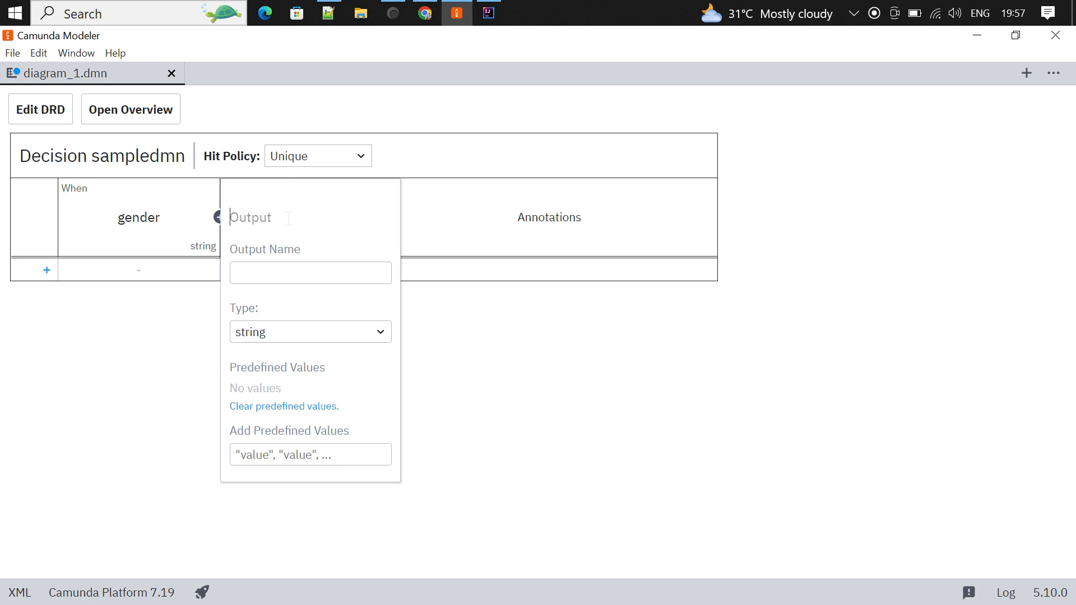
{"action": "type", "text": "drink"}
{"action": "left_click", "coordinate": [286, 274]}
{"action": "type", "text": "drink"}
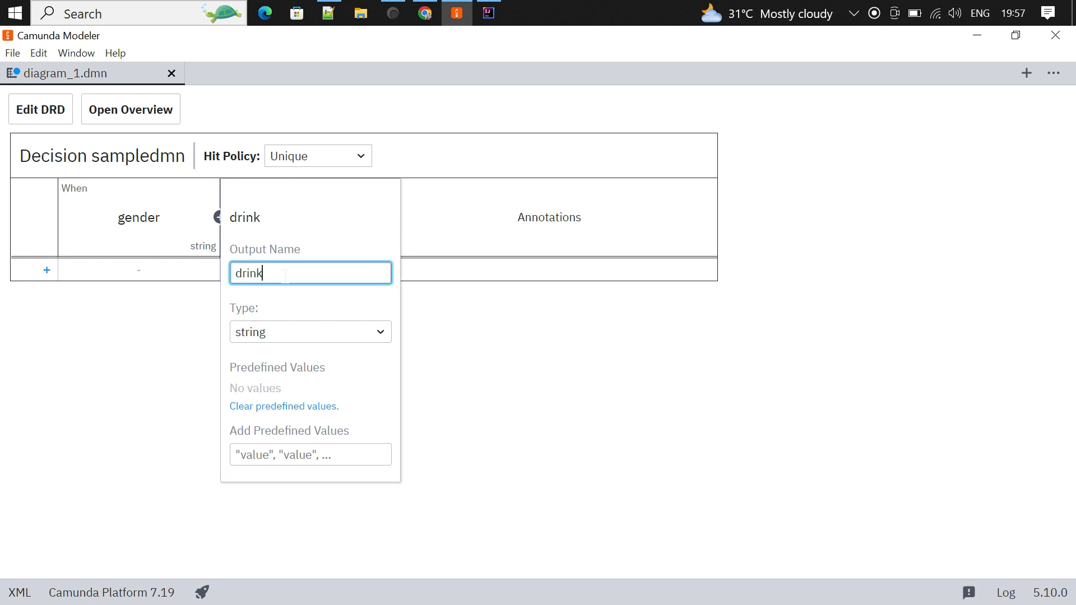
{"action": "left_click", "coordinate": [299, 301]}
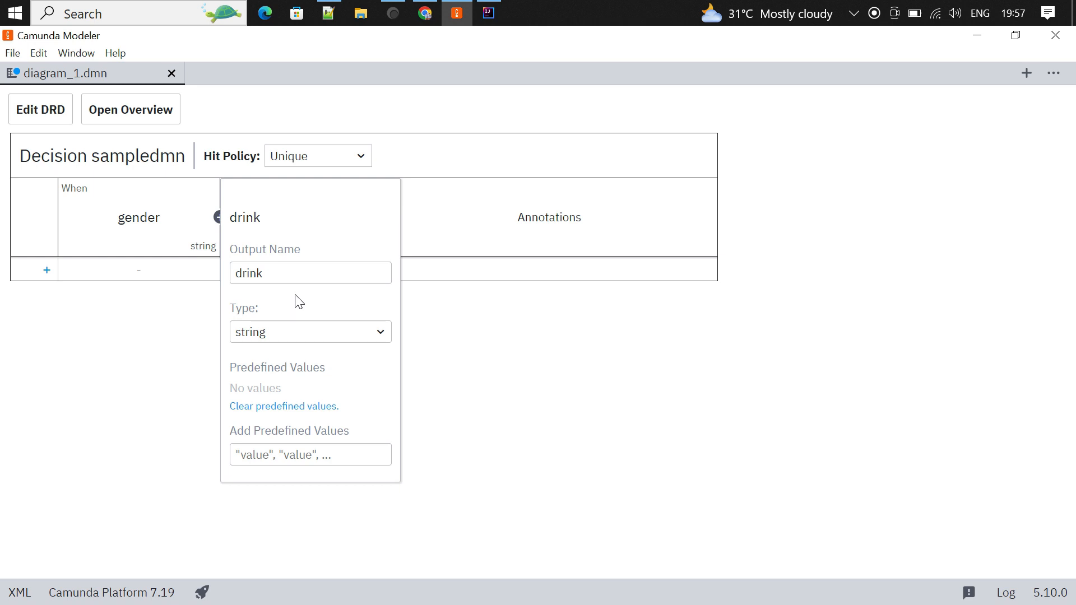
{"action": "left_click", "coordinate": [487, 316]}
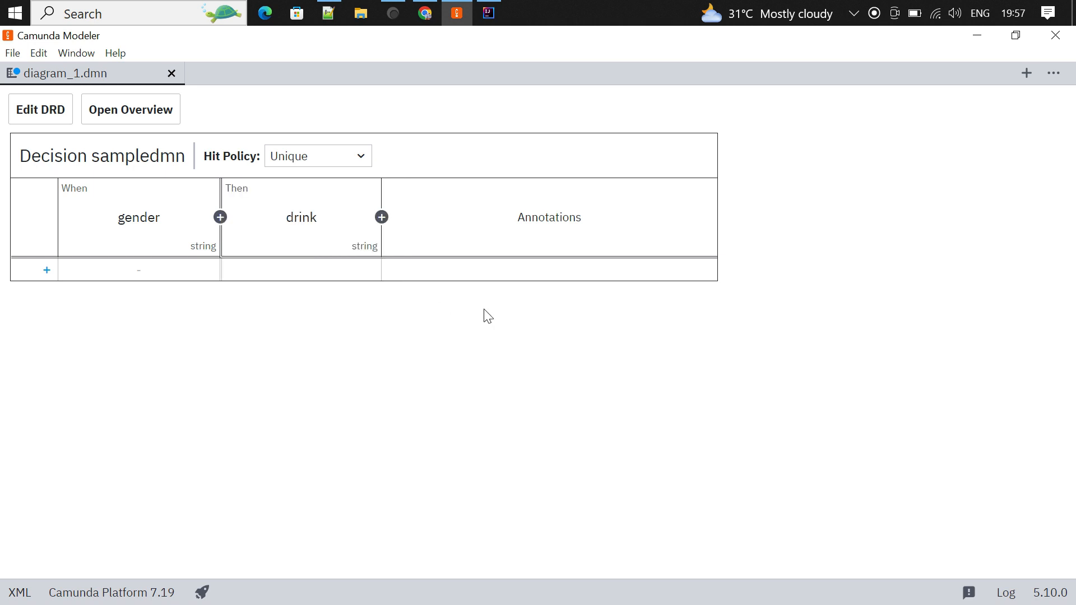
- Add rule 1 mapping "Male" to "Tea" and rule 2 mapping "Female" to "Coffee"
{"action": "left_click", "coordinate": [160, 269]}
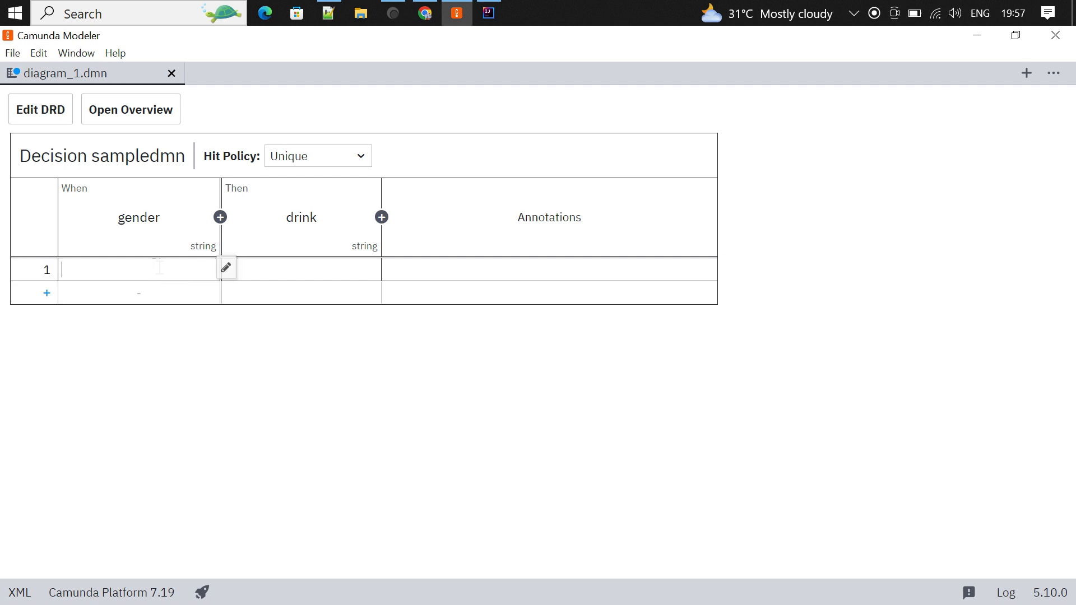
{"action": "type", "text": "\"Male\""}
{"action": "left_click", "coordinate": [342, 271]}
{"action": "type", "text": "\"T"}
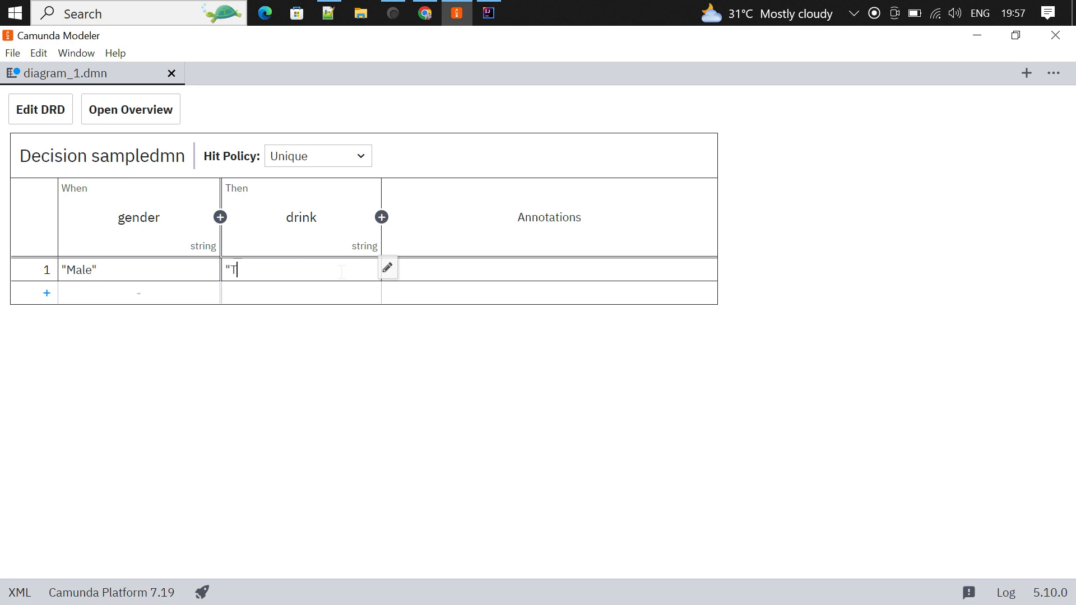
{"action": "type", "text": "ea\""}
{"action": "left_click", "coordinate": [193, 297]}
{"action": "type", "text": "\""}
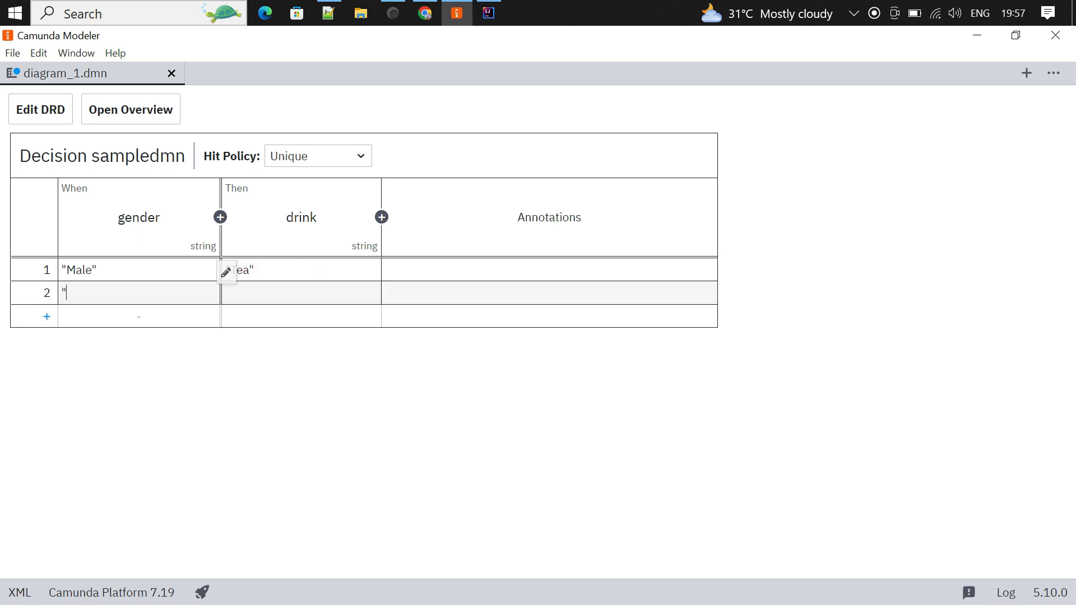
{"action": "type", "text": "Female\""}
{"action": "key", "text": "Tab"}
{"action": "type", "text": "\""}
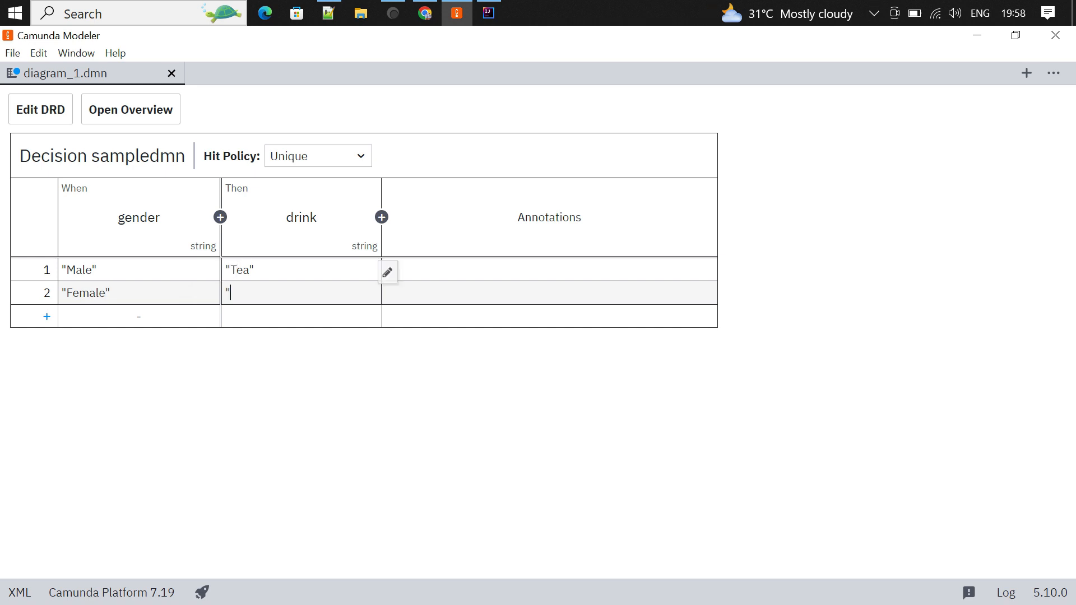
{"action": "type", "text": "Coffee\""}
- Save the DMN diagram as sampledmn in D:\Camunda\dmn-example\src\main\resources
{"action": "left_click", "coordinate": [12, 54]}
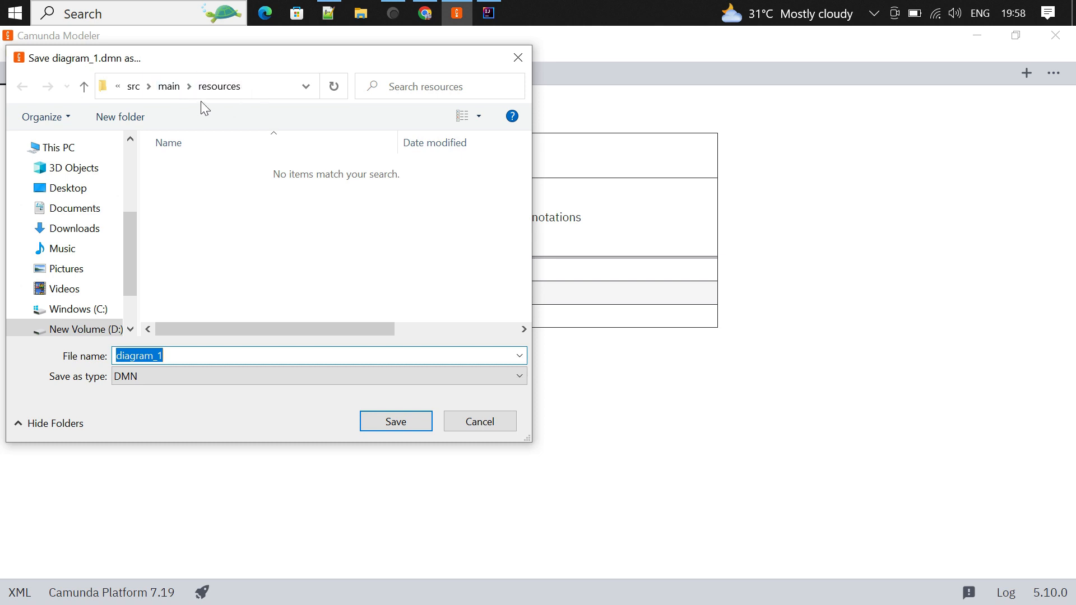
{"action": "left_click", "coordinate": [90, 330]}
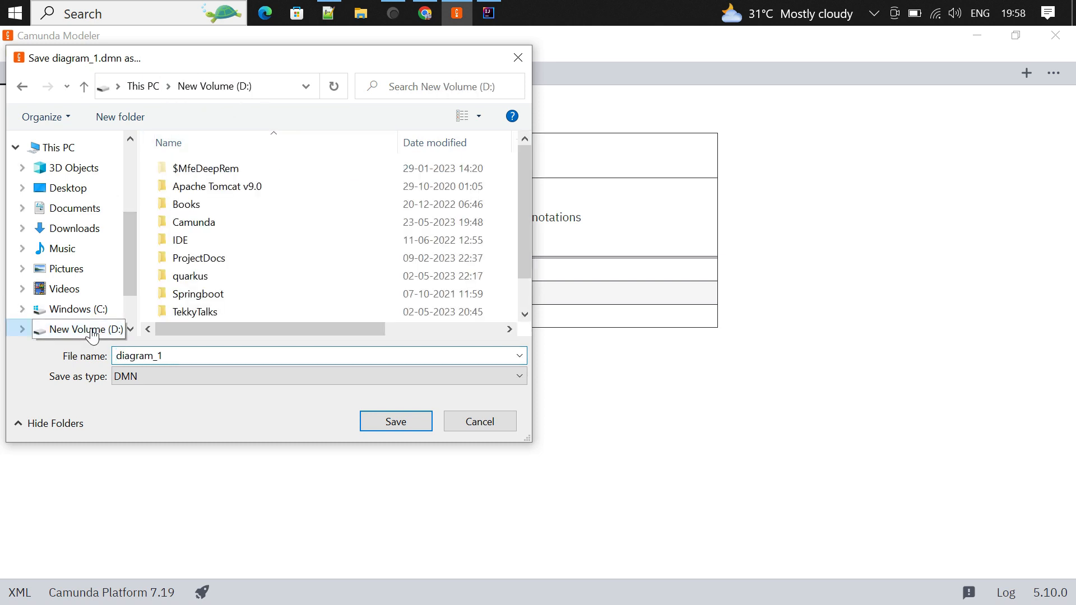
{"action": "double_click", "coordinate": [190, 228]}
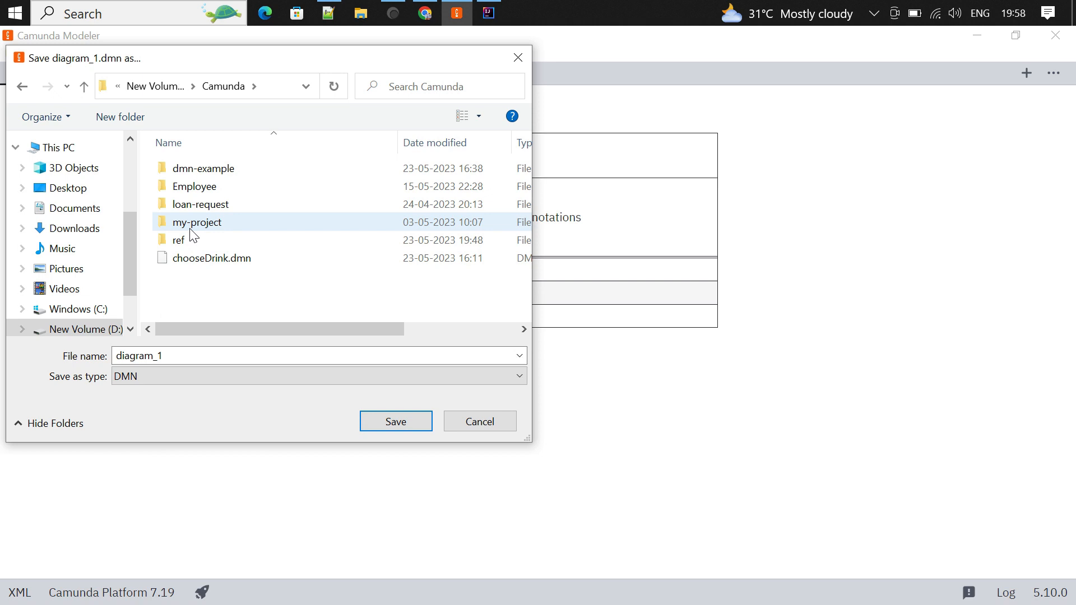
{"action": "double_click", "coordinate": [264, 170]}
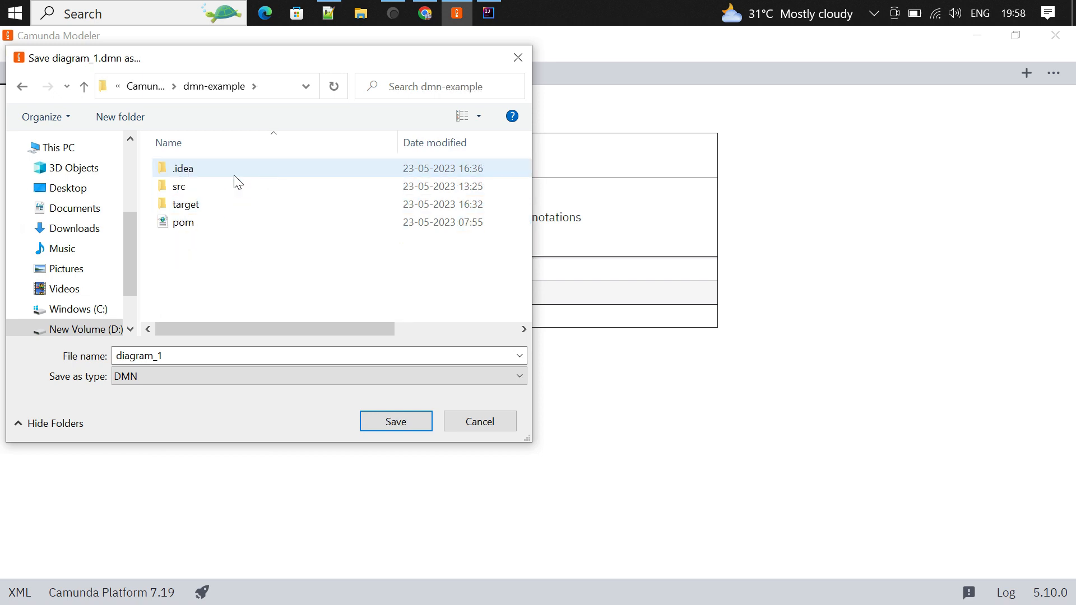
{"action": "double_click", "coordinate": [218, 186]}
{"action": "double_click", "coordinate": [244, 170]}
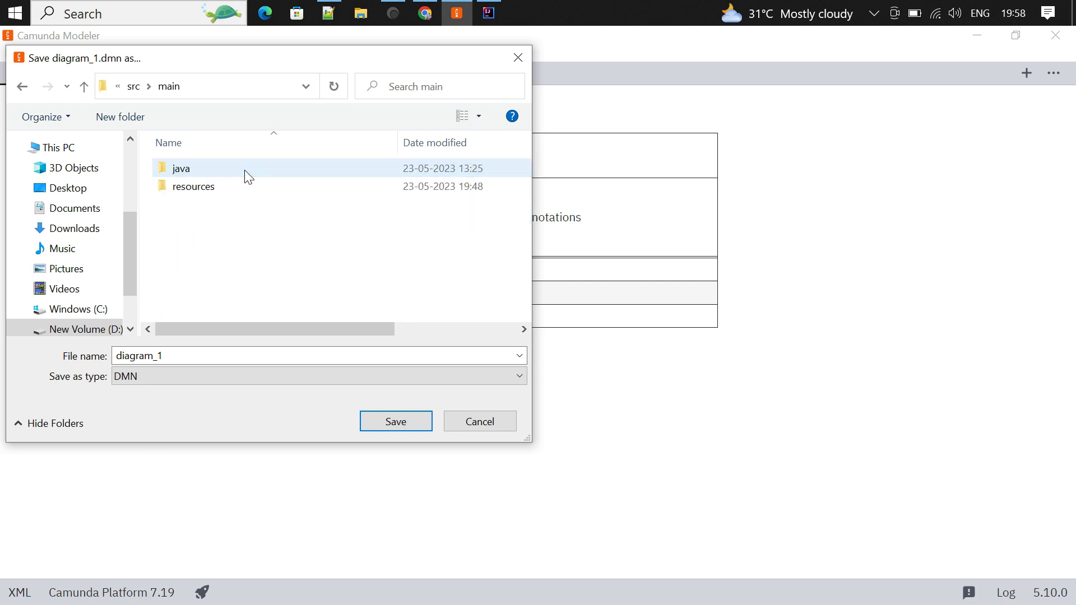
{"action": "double_click", "coordinate": [228, 186]}
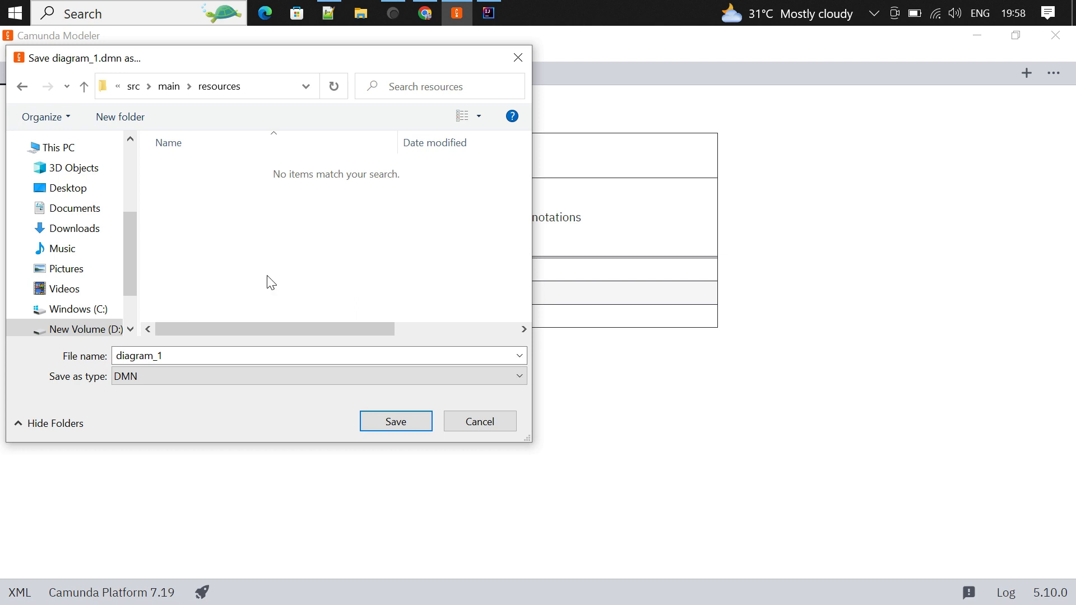
{"action": "double_click", "coordinate": [132, 356]}
{"action": "type", "text": "sampledmn"}
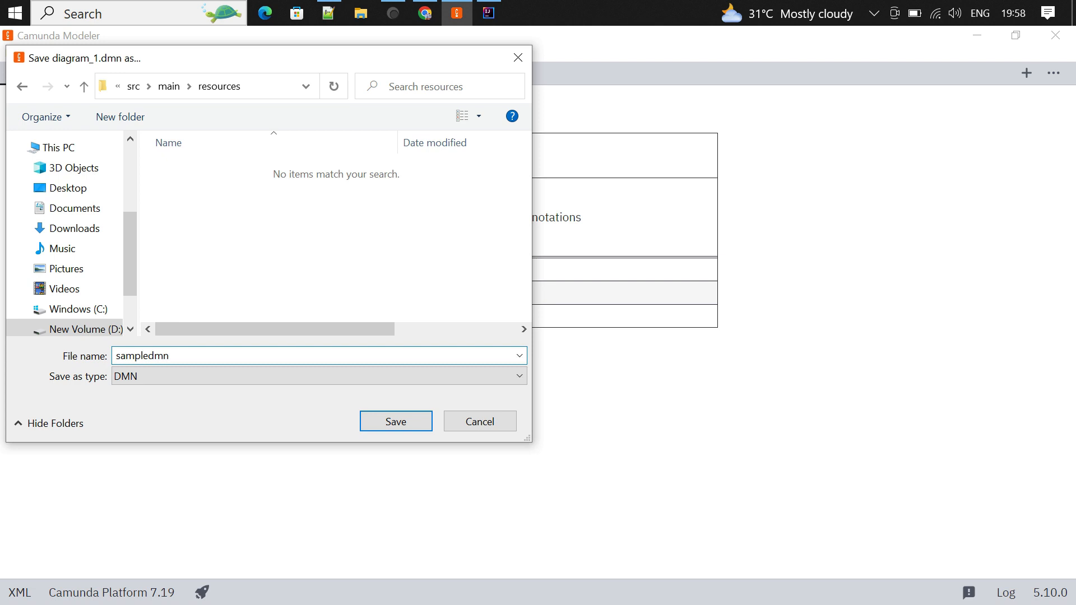
{"action": "left_click", "coordinate": [394, 421]}
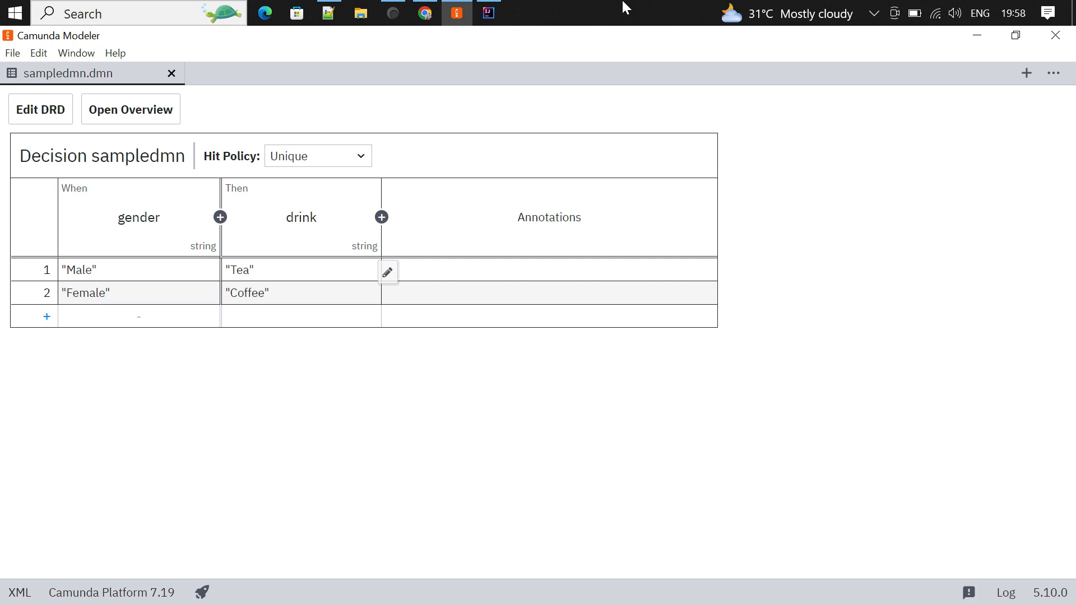
- In IntelliJ, confirm sampledmn.dmn is in resources, rerun the application, then return to Chrome
{"action": "left_click", "coordinate": [489, 12]}
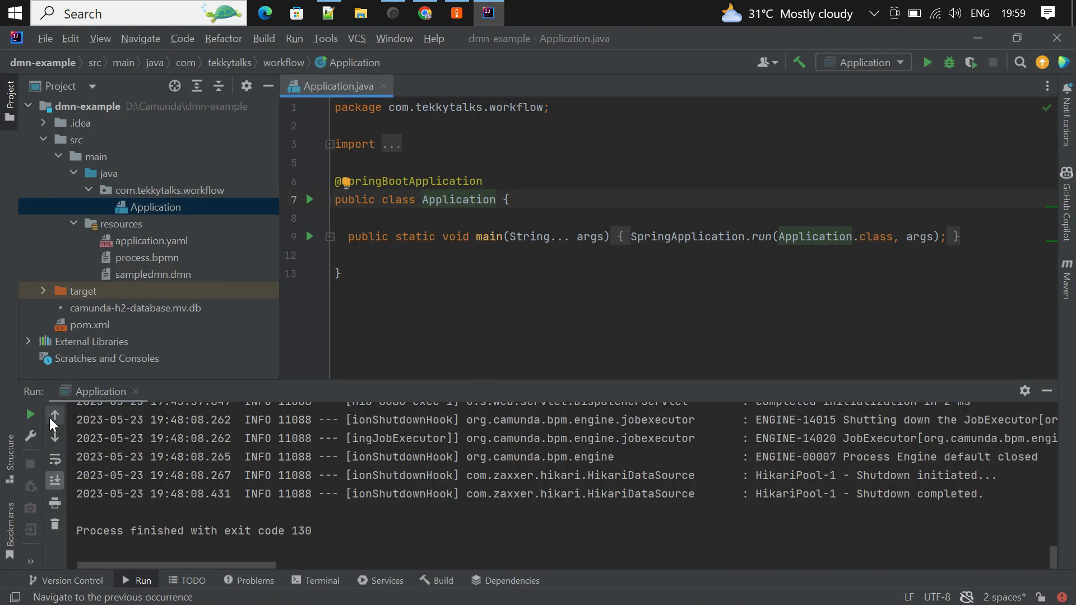
{"action": "left_click", "coordinate": [150, 274]}
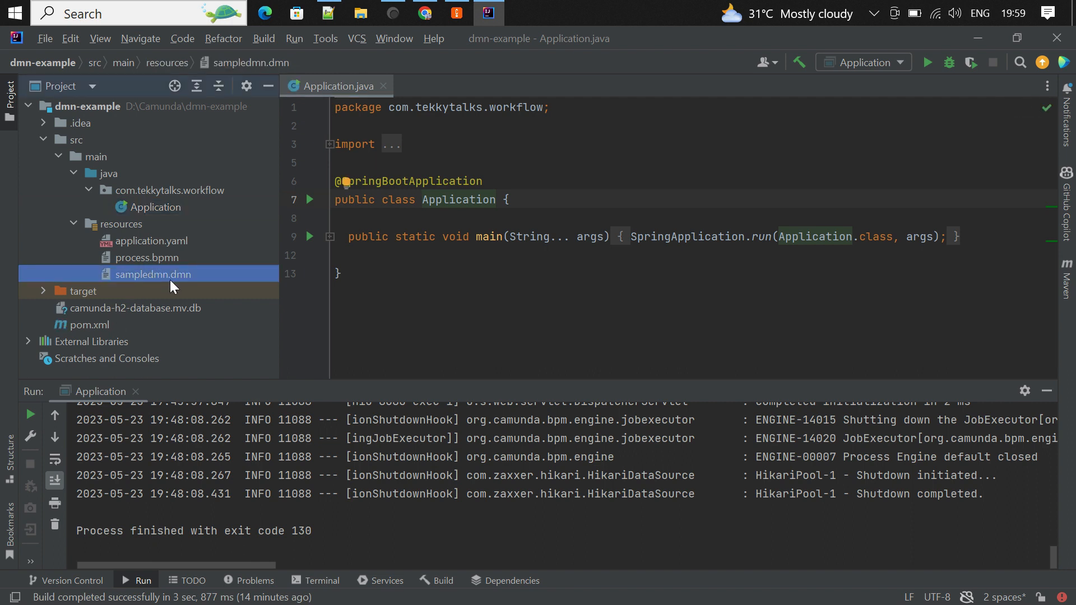
{"action": "left_click", "coordinate": [33, 413]}
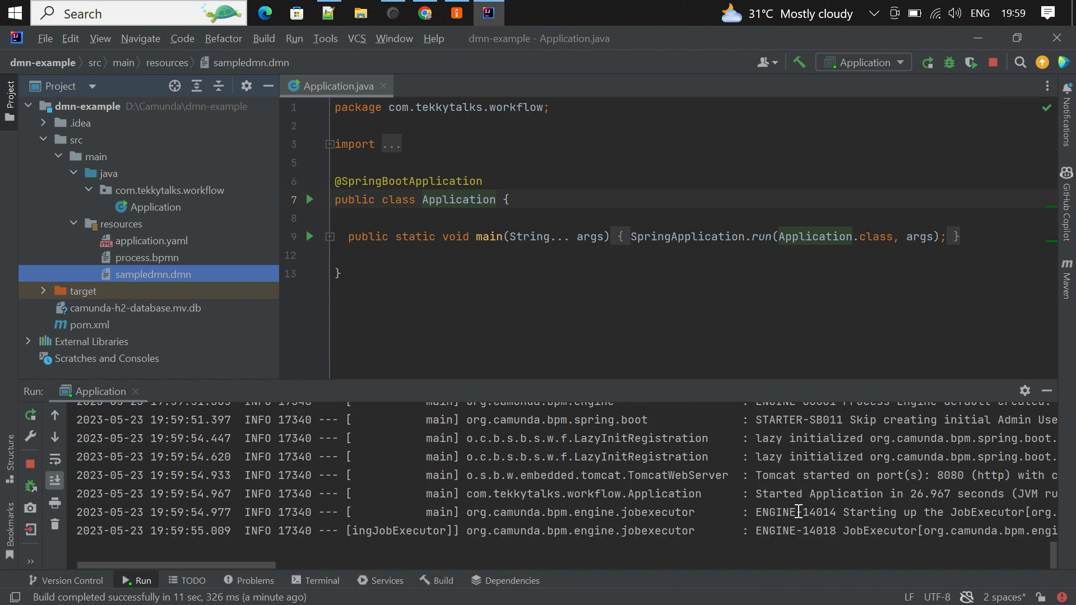
{"action": "left_click", "coordinate": [433, 8]}
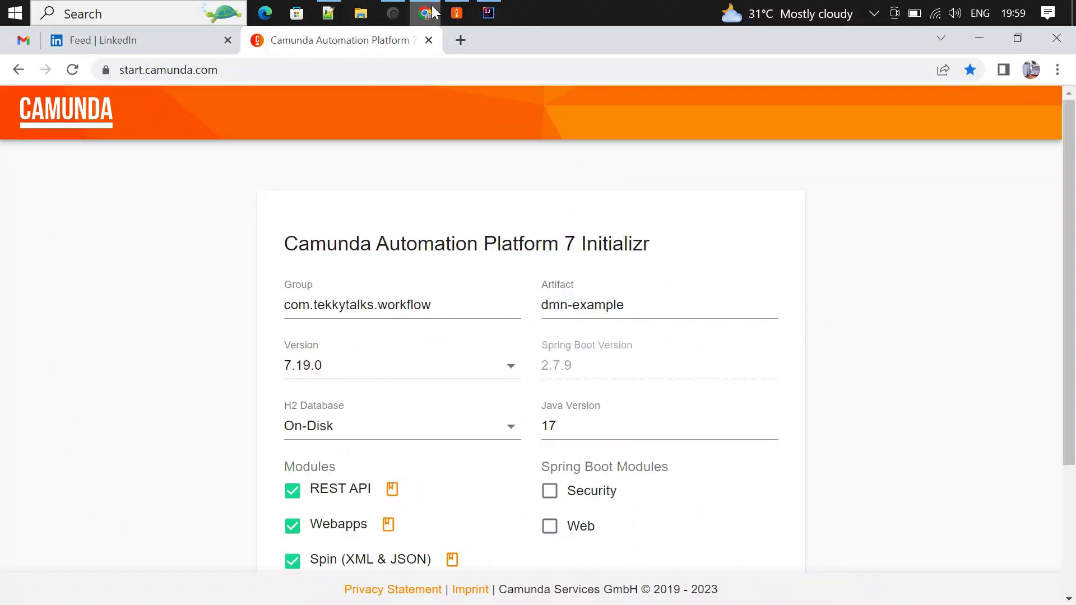
- Load localhost:8080 in a new tab and log in with the administrator username and password
{"action": "left_click", "coordinate": [461, 40]}
{"action": "type", "text": "localhost:8080"}
{"action": "key", "text": "Return"}
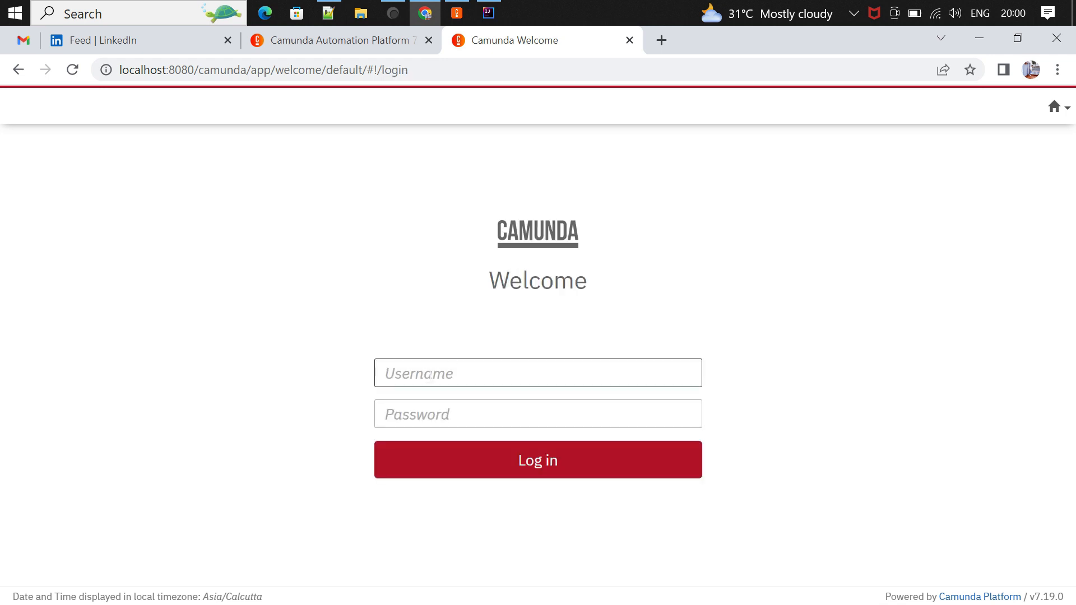
{"action": "type", "text": "admin"}
{"action": "key", "text": "Tab"}
{"action": "type", "text": "admin"}
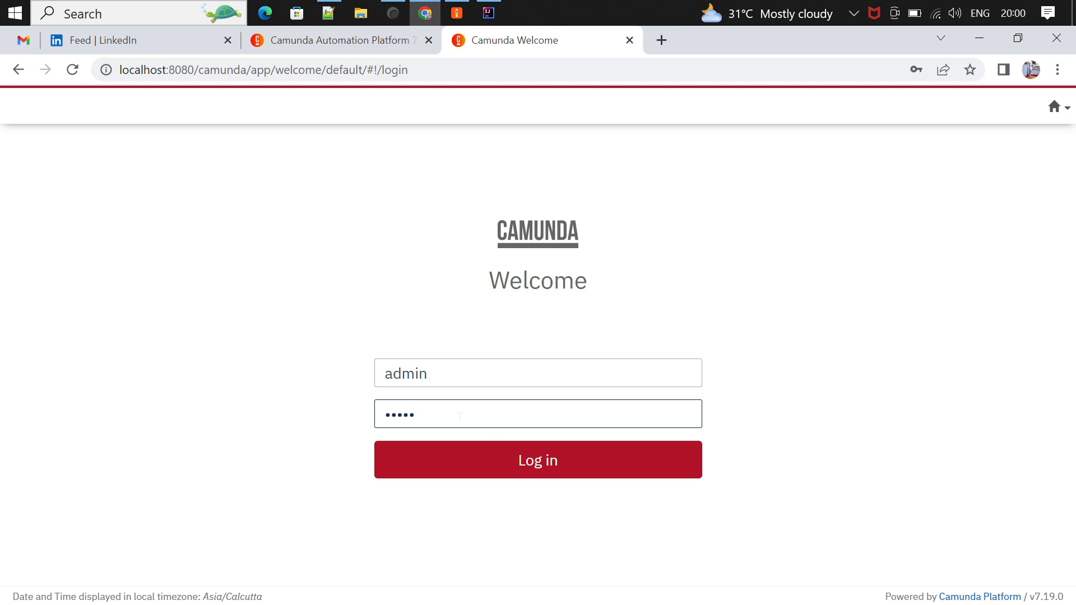
{"action": "left_click", "coordinate": [504, 462]}
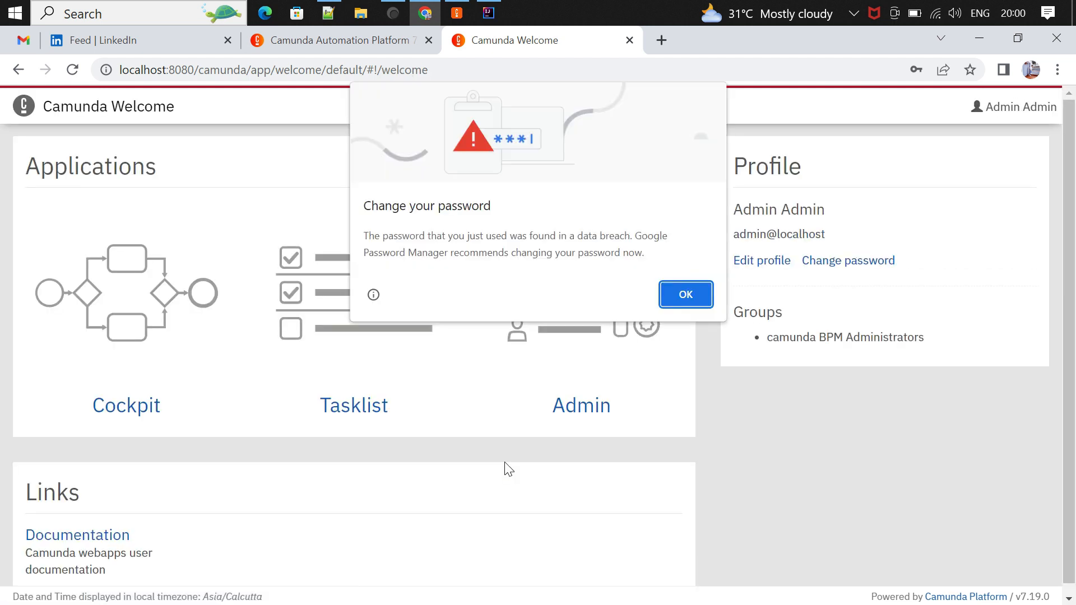
- Dismiss the password warning, then open Decision sampledmn in Cockpit and view its table full size
{"action": "left_click", "coordinate": [682, 298]}
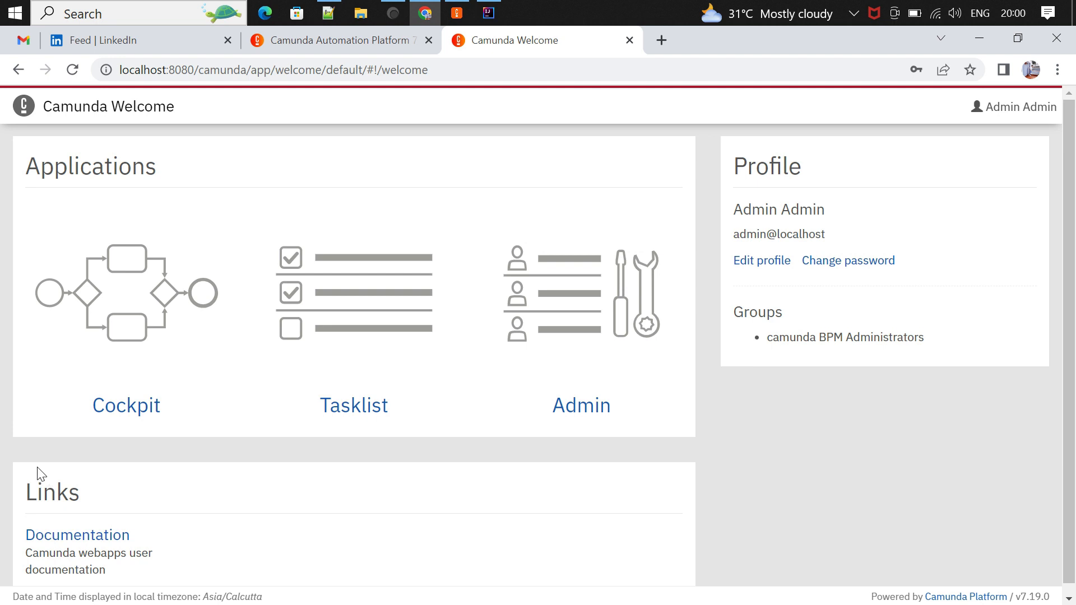
{"action": "scroll", "coordinate": [149, 433], "scroll_direction": "down", "scroll_amount": 1}
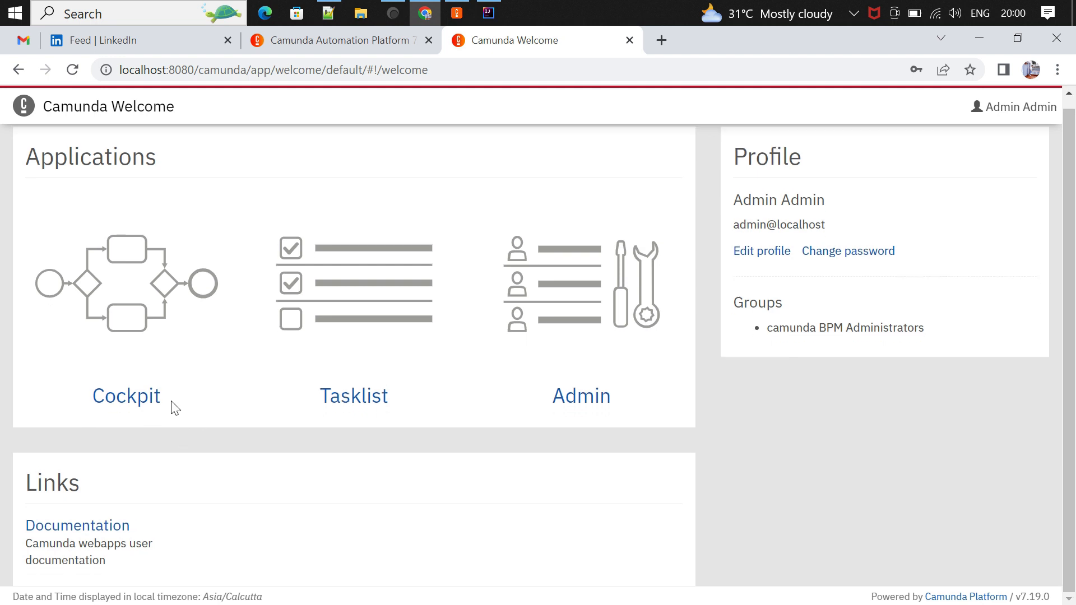
{"action": "middle_click", "coordinate": [133, 395]}
{"action": "left_click", "coordinate": [695, 40]}
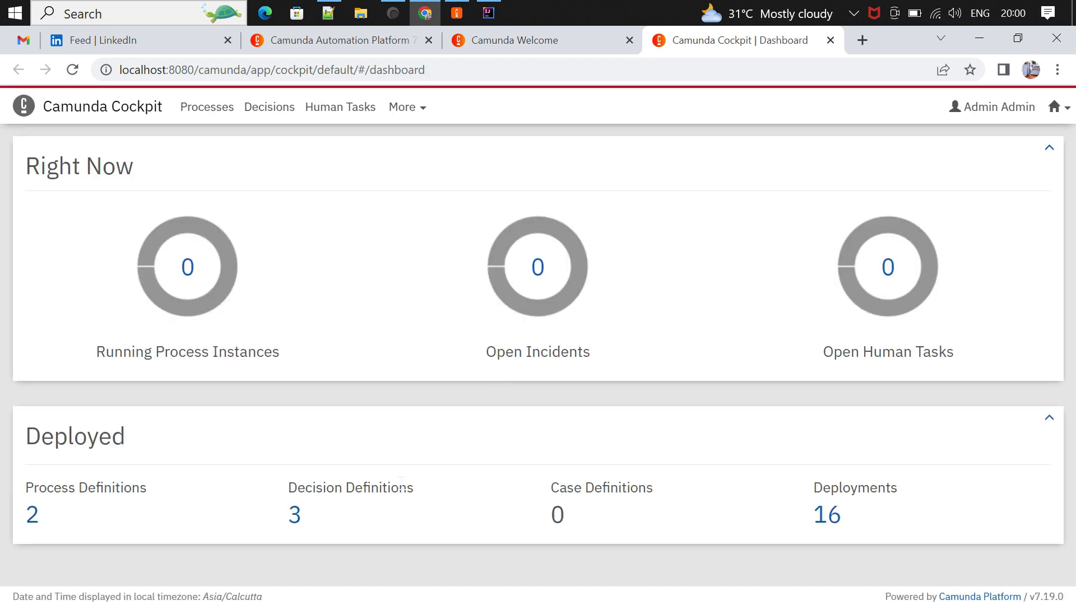
{"action": "left_click", "coordinate": [296, 513]}
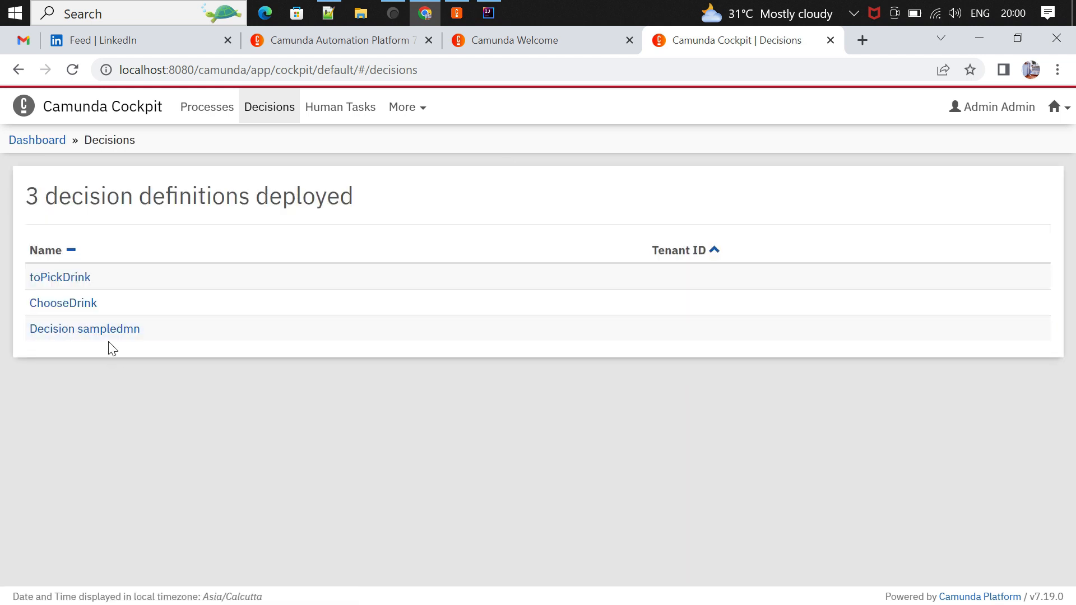
{"action": "left_click", "coordinate": [79, 330]}
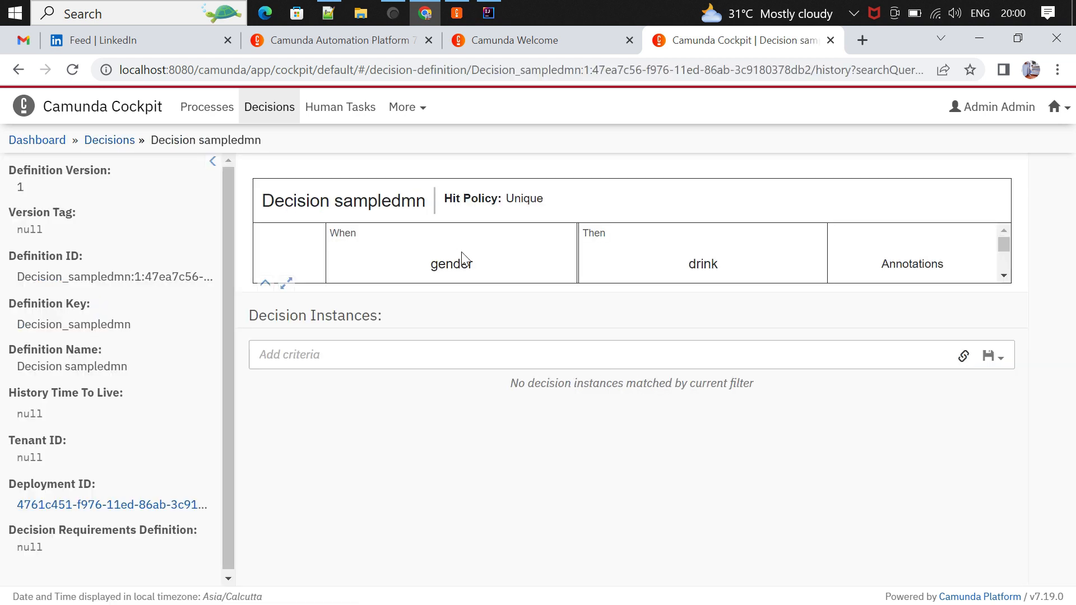
{"action": "scroll", "coordinate": [729, 275], "scroll_direction": "down", "scroll_amount": 1}
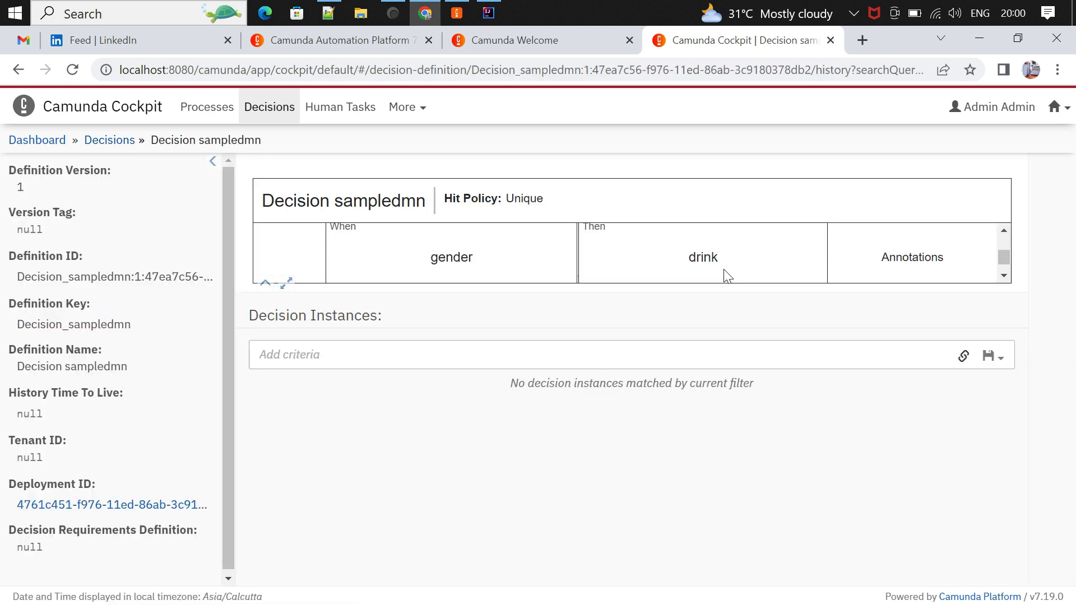
{"action": "left_click", "coordinate": [286, 283]}
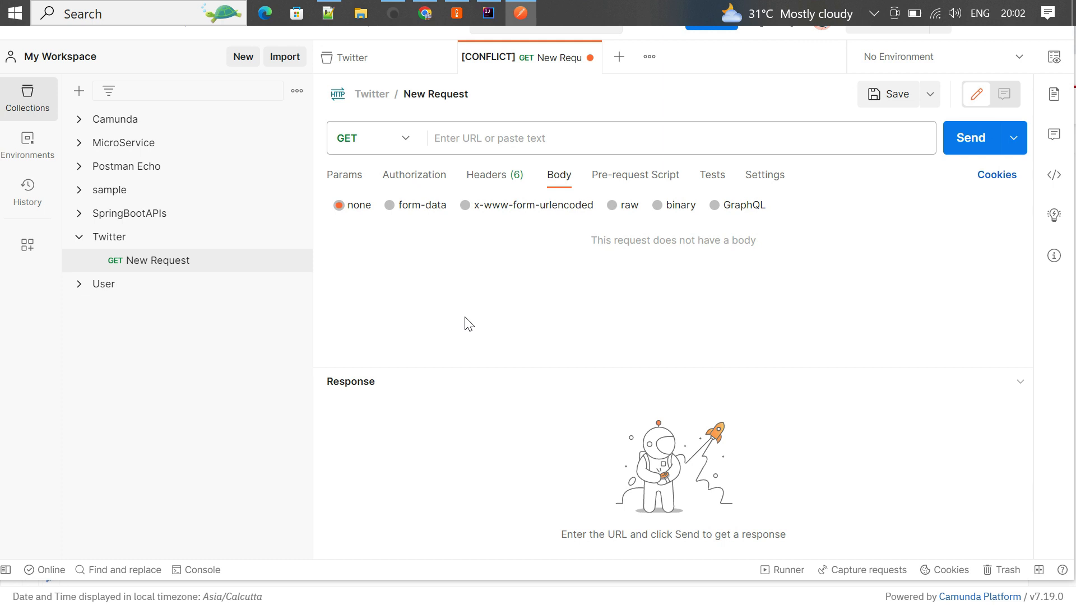
- Focus Postman's URL field, then bring up the Notepad++ note with the evaluate URL and Male JSON body
{"action": "left_click", "coordinate": [525, 141]}
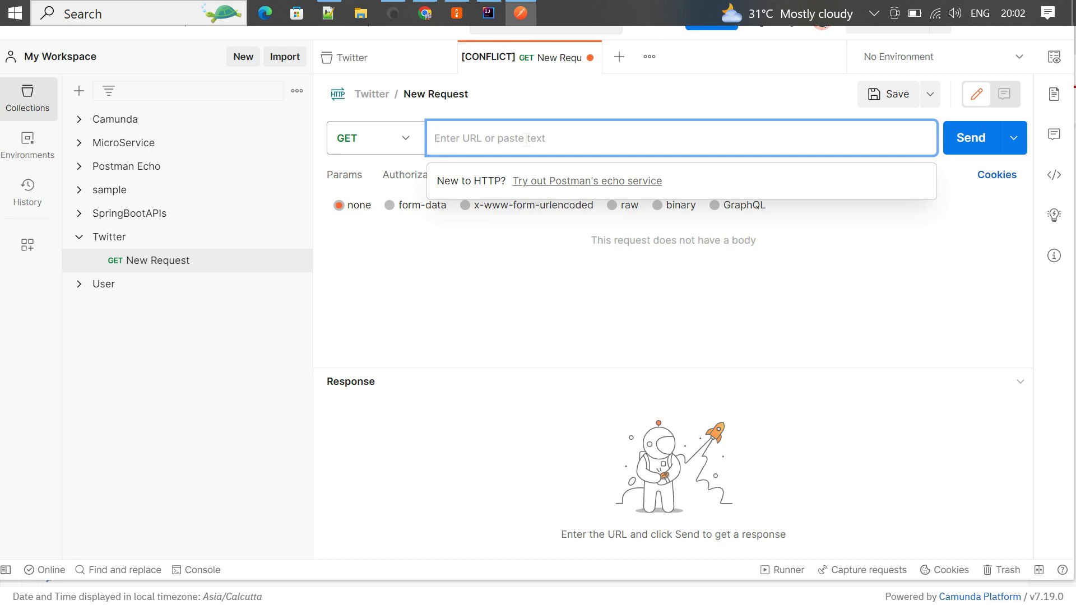
{"action": "left_click", "coordinate": [335, 18]}
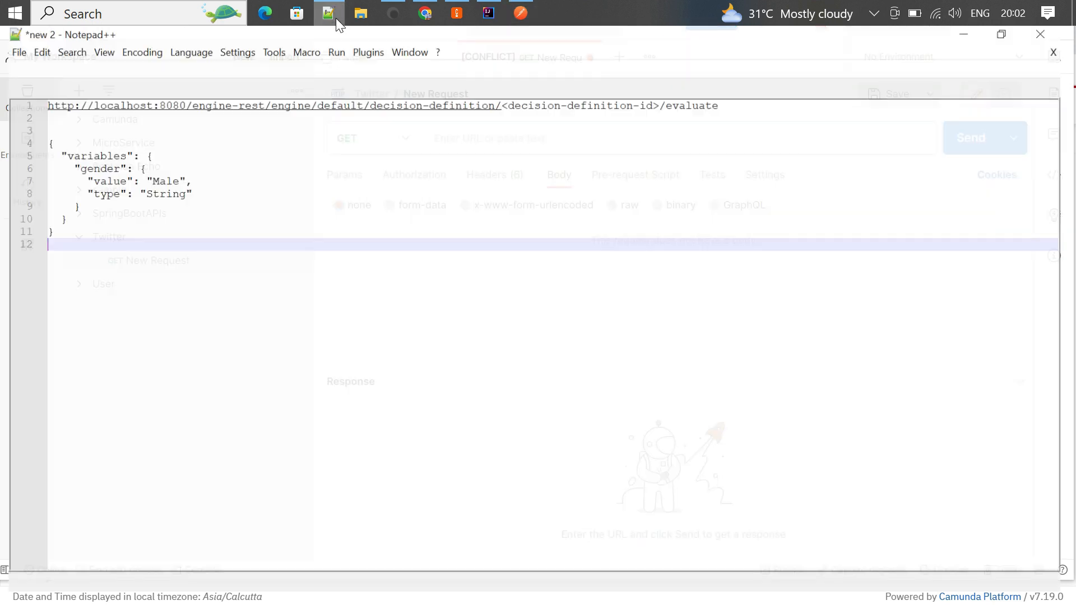
{"action": "left_click", "coordinate": [788, 108]}
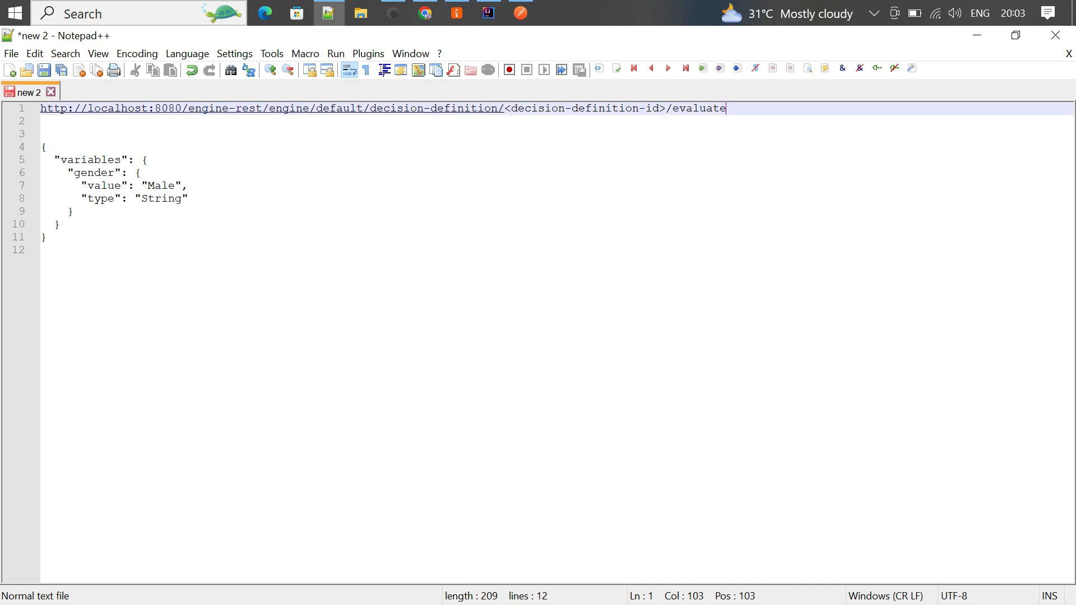
- Restore Cockpit's normal view, copy Decision sampledmn's Definition ID, and return to Notepad++
{"action": "left_click", "coordinate": [425, 14]}
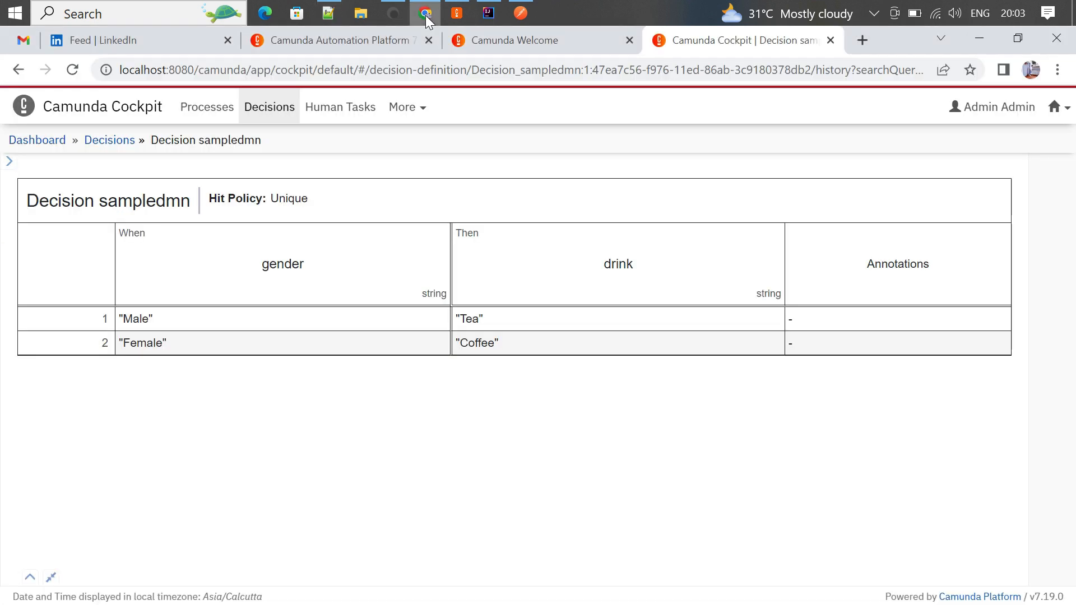
{"action": "left_click", "coordinate": [50, 578]}
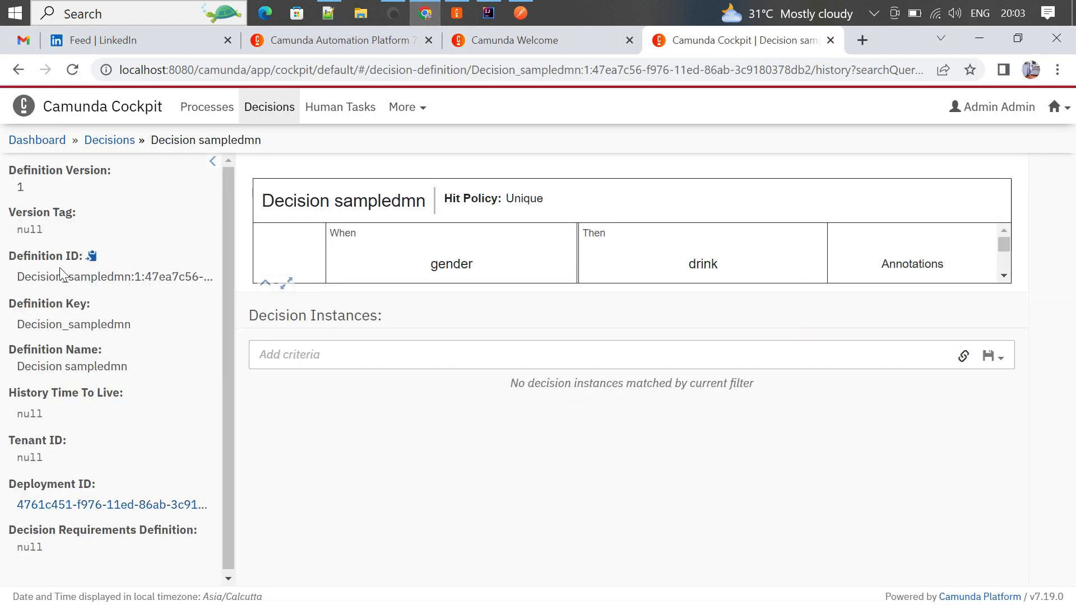
{"action": "left_click", "coordinate": [92, 256]}
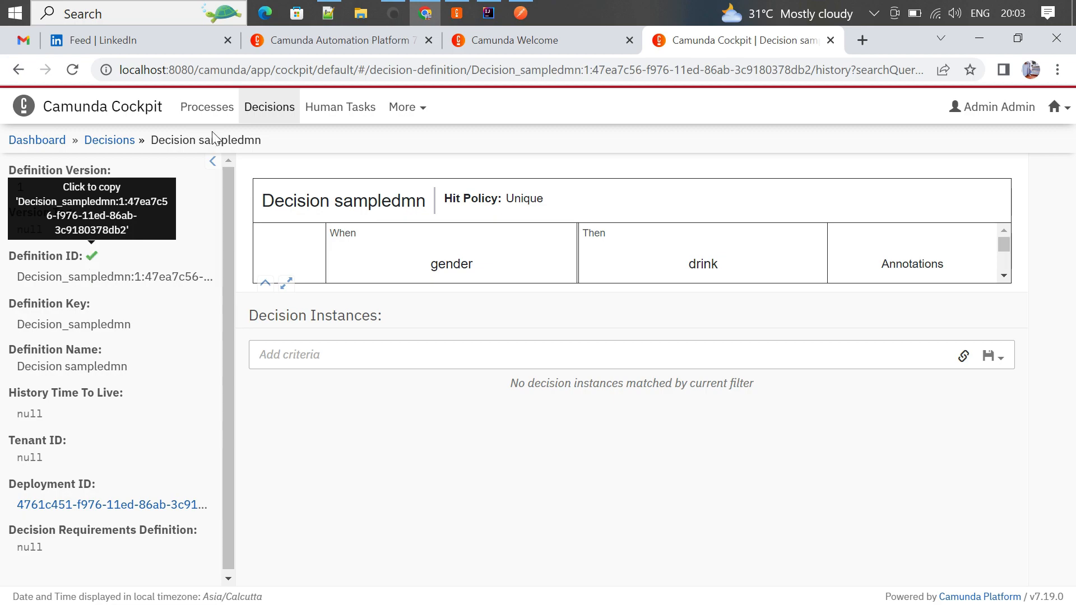
{"action": "left_click", "coordinate": [329, 14]}
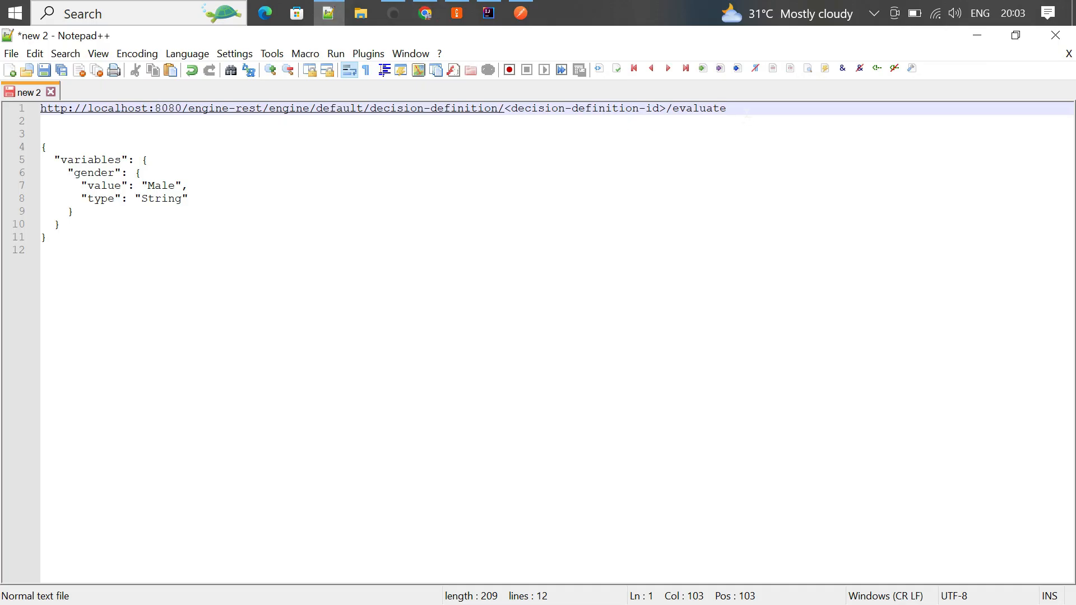
- Replace the <decision-definition-id> placeholder with the pasted ID, select the full URL, and return to Postman
{"action": "key", "text": "Left"}
{"action": "key", "text": "Left"}
{"action": "key", "text": "Left"}
{"action": "key", "text": "Left"}
{"action": "key", "text": "Left"}
{"action": "key", "text": "Left"}
{"action": "key", "text": "Left"}
{"action": "key", "text": "Left"}
{"action": "key", "text": "BackSpace"}
{"action": "key", "text": "BackSpace"}
{"action": "key", "text": "BackSpace"}
{"action": "key", "text": "BackSpace"}
{"action": "key", "text": "BackSpace"}
{"action": "key", "text": "BackSpace"}
{"action": "key", "text": "BackSpace"}
{"action": "key", "text": "BackSpace"}
{"action": "key", "text": "BackSpace"}
{"action": "key", "text": "BackSpace"}
{"action": "key", "text": "BackSpace"}
{"action": "key", "text": "BackSpace"}
{"action": "key", "text": "BackSpace"}
{"action": "key", "text": "BackSpace"}
{"action": "key", "text": "BackSpace"}
{"action": "key", "text": "BackSpace"}
{"action": "key", "text": "BackSpace"}
{"action": "key", "text": "BackSpace"}
{"action": "key", "text": "BackSpace"}
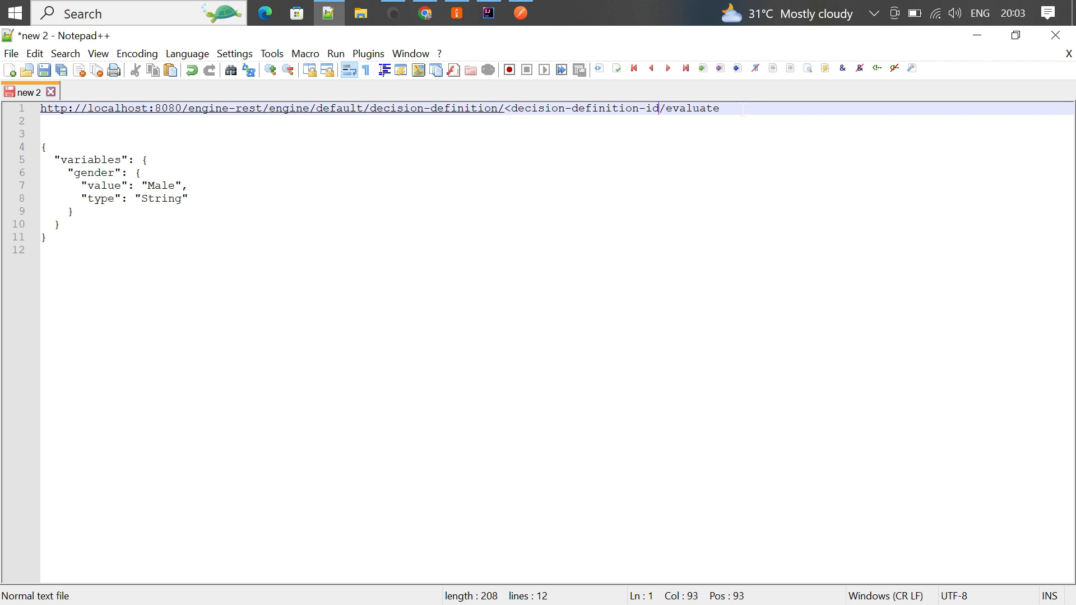
{"action": "key", "text": "BackSpace"}
{"action": "key", "text": "BackSpace"}
{"action": "key", "text": "BackSpace"}
{"action": "key", "text": "BackSpace"}
{"action": "key", "text": "BackSpace"}
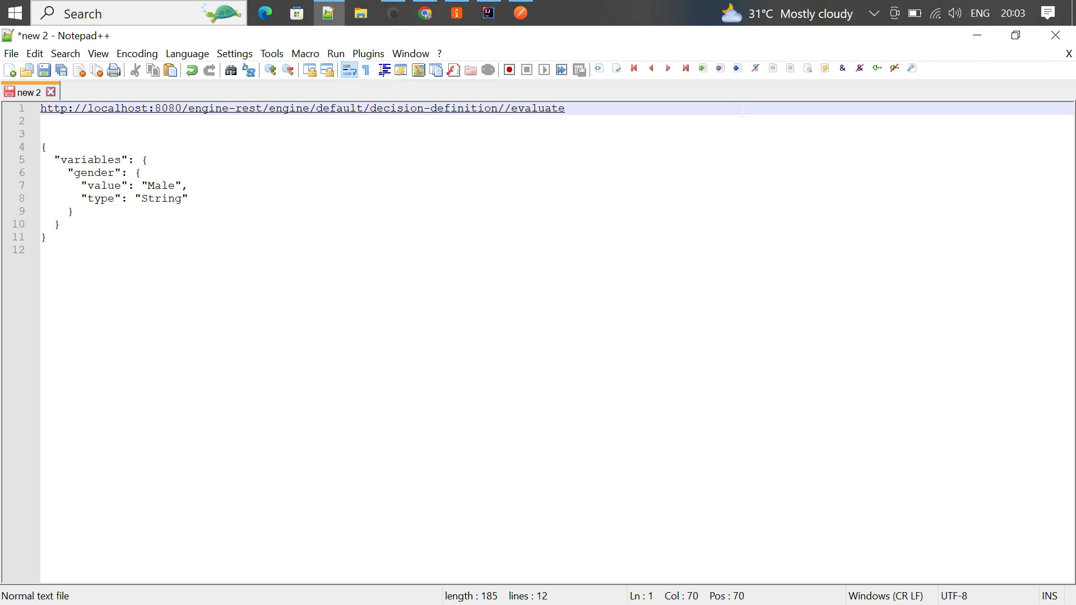
{"action": "key", "text": "ctrl+v"}
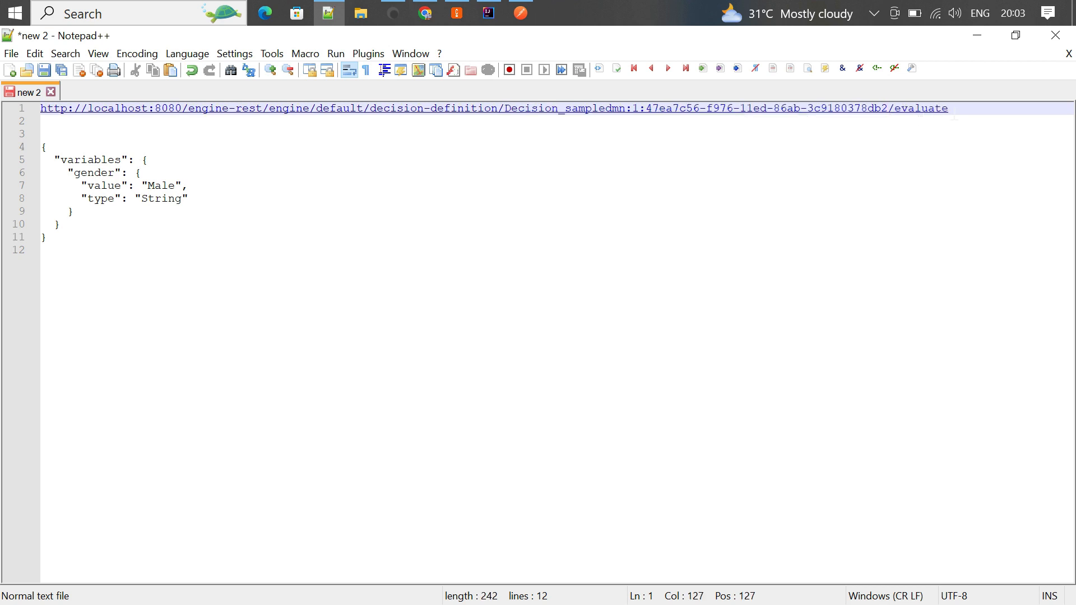
{"action": "left_click_drag", "start_coordinate": [956, 118], "coordinate": [32, 112]}
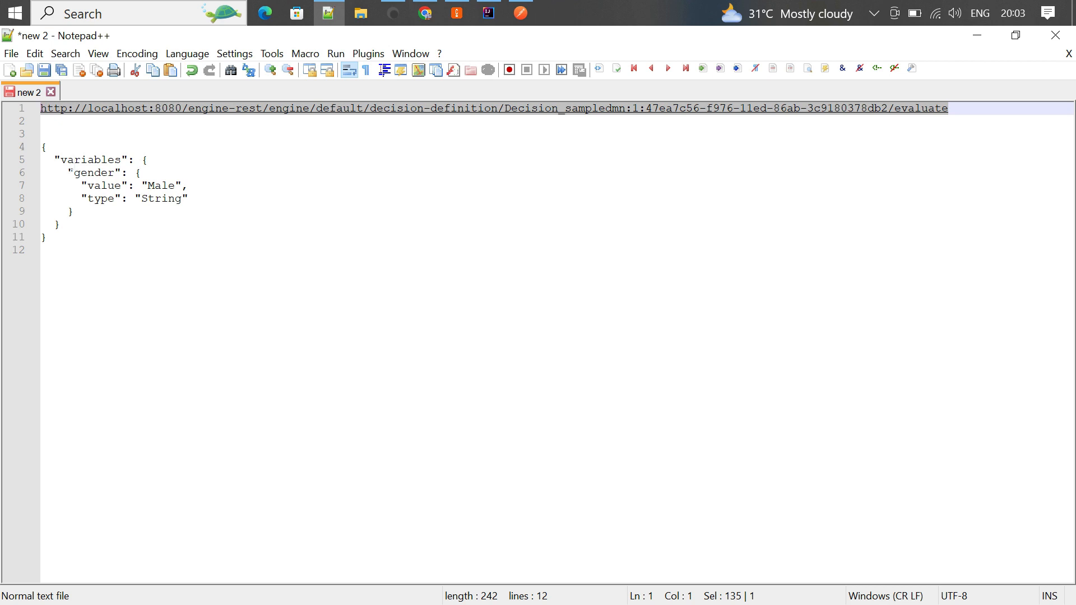
{"action": "left_click", "coordinate": [521, 13]}
- Paste the Decision_sampledmn evaluate URL, make the request a POST and send it, which returns 500
{"action": "left_click", "coordinate": [541, 140]}
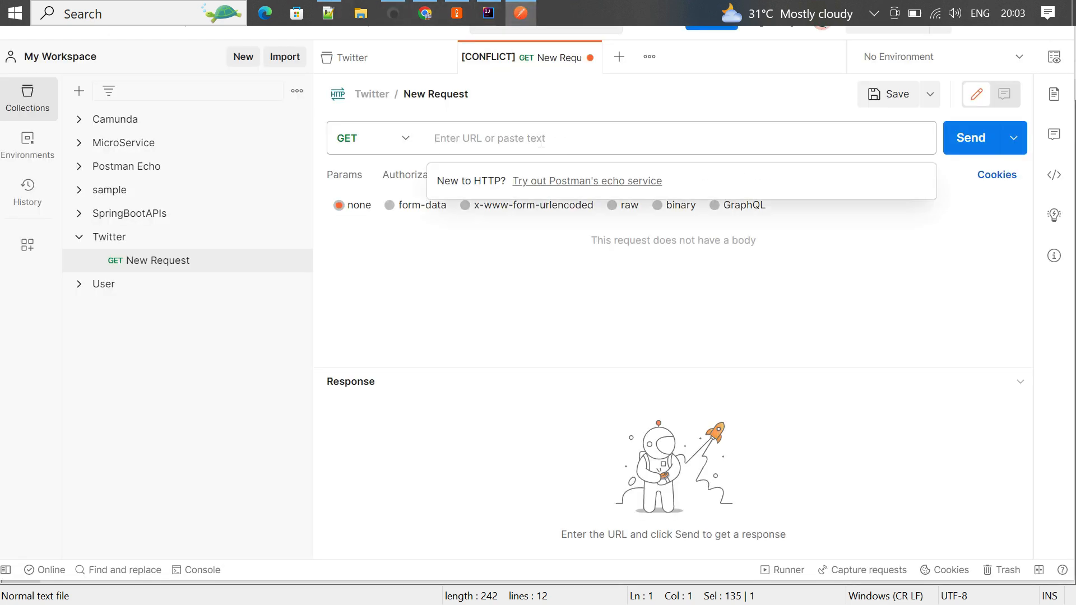
{"action": "key", "text": "ctrl+v"}
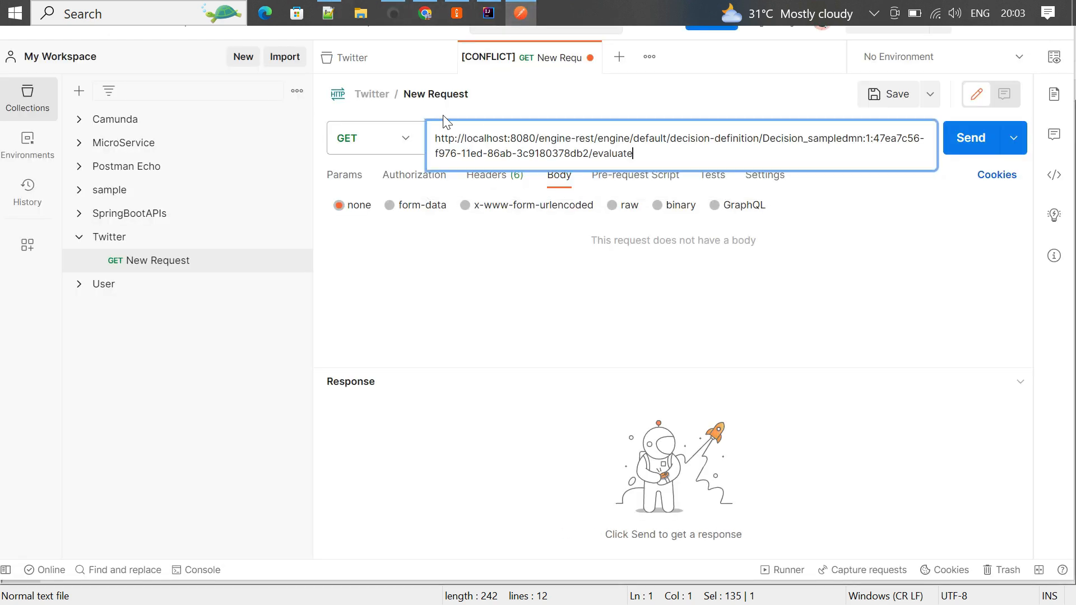
{"action": "left_click", "coordinate": [477, 119]}
{"action": "left_click", "coordinate": [410, 138]}
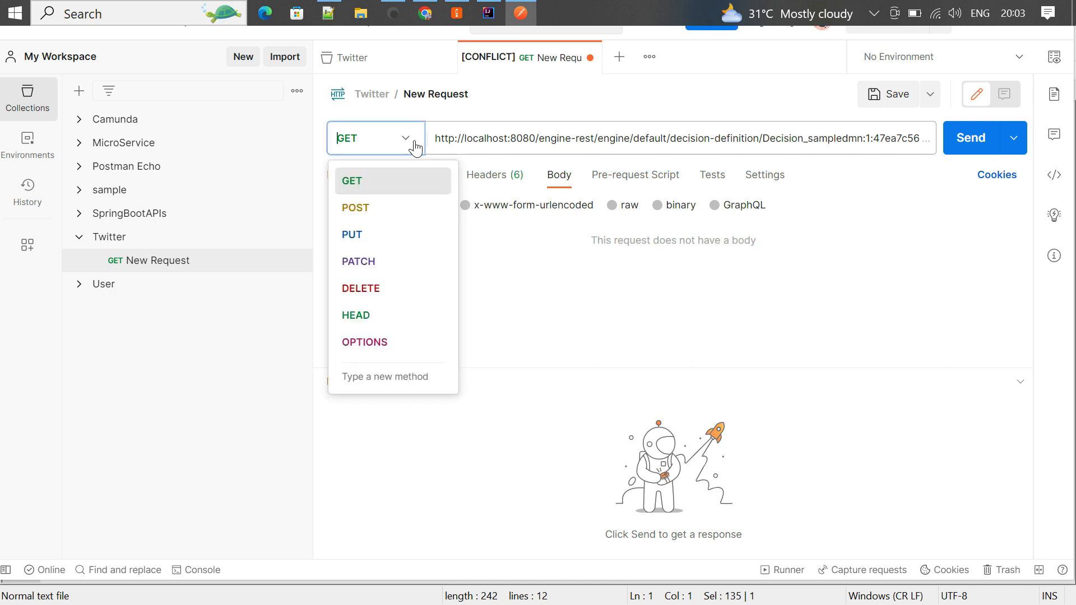
{"action": "left_click", "coordinate": [379, 207]}
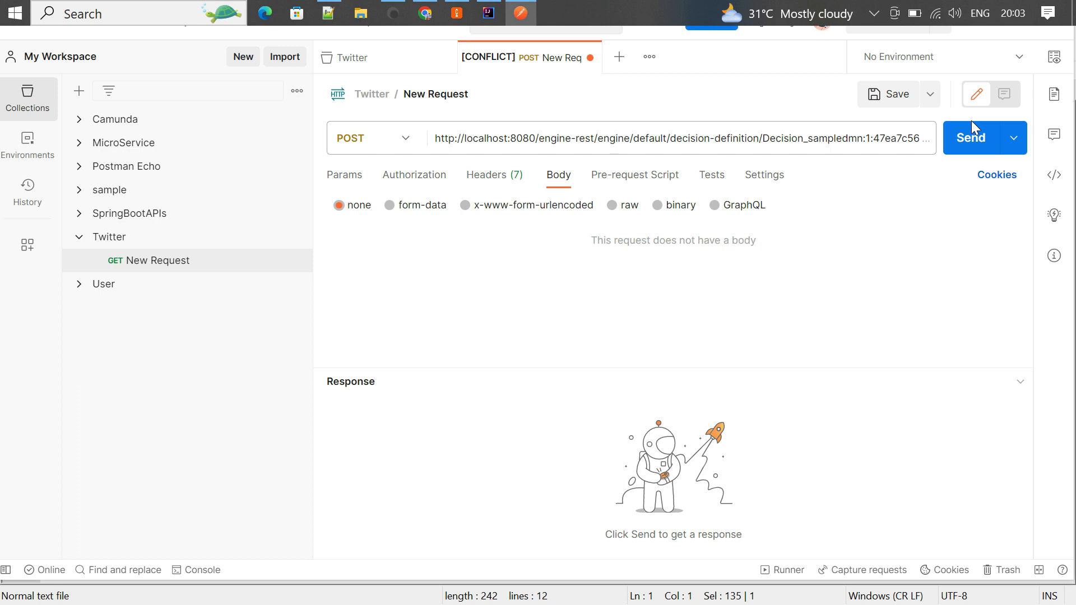
{"action": "left_click", "coordinate": [971, 142]}
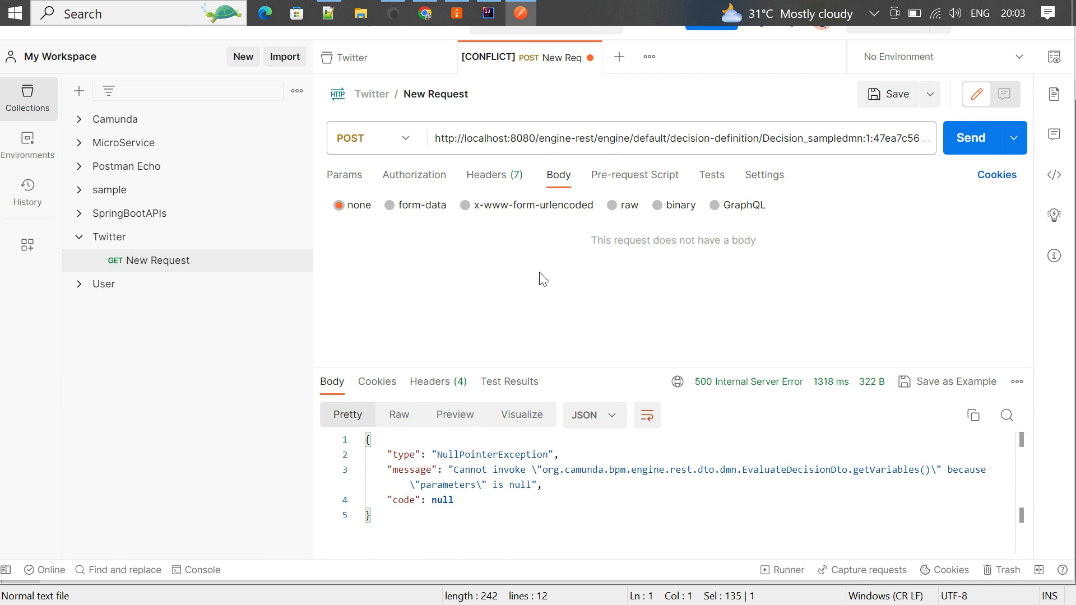
- Set the request body to raw JSON and open a "variables" object
{"action": "left_click", "coordinate": [615, 207]}
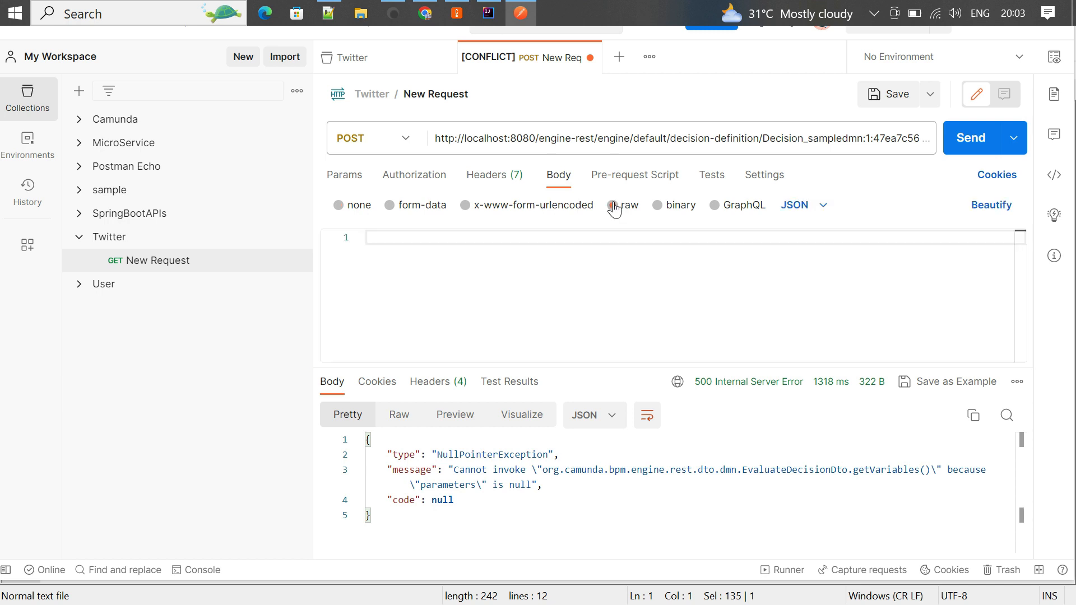
{"action": "left_click", "coordinate": [822, 212]}
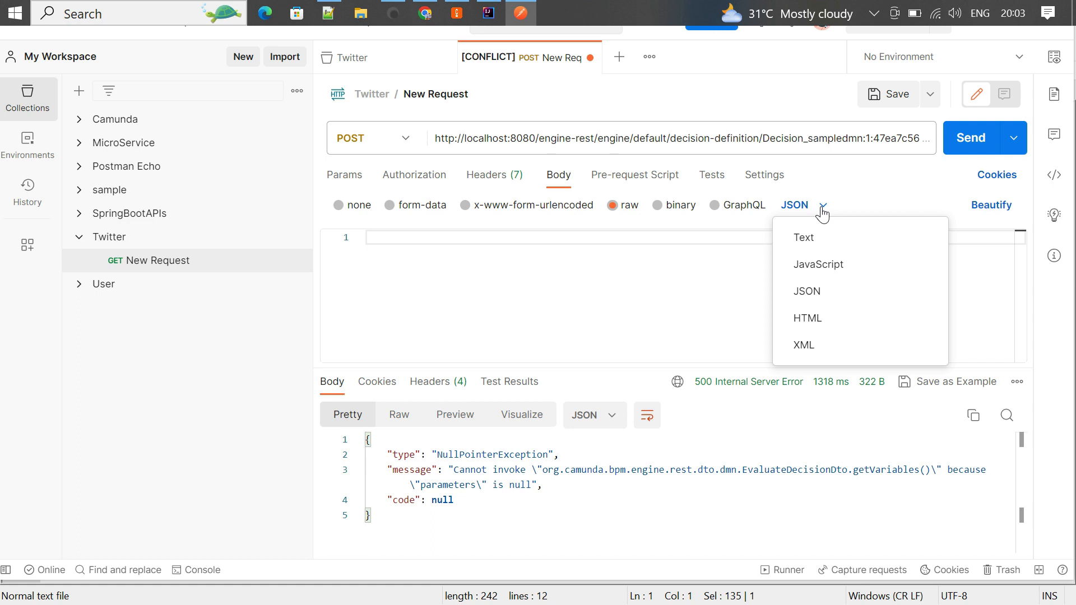
{"action": "left_click", "coordinate": [820, 292]}
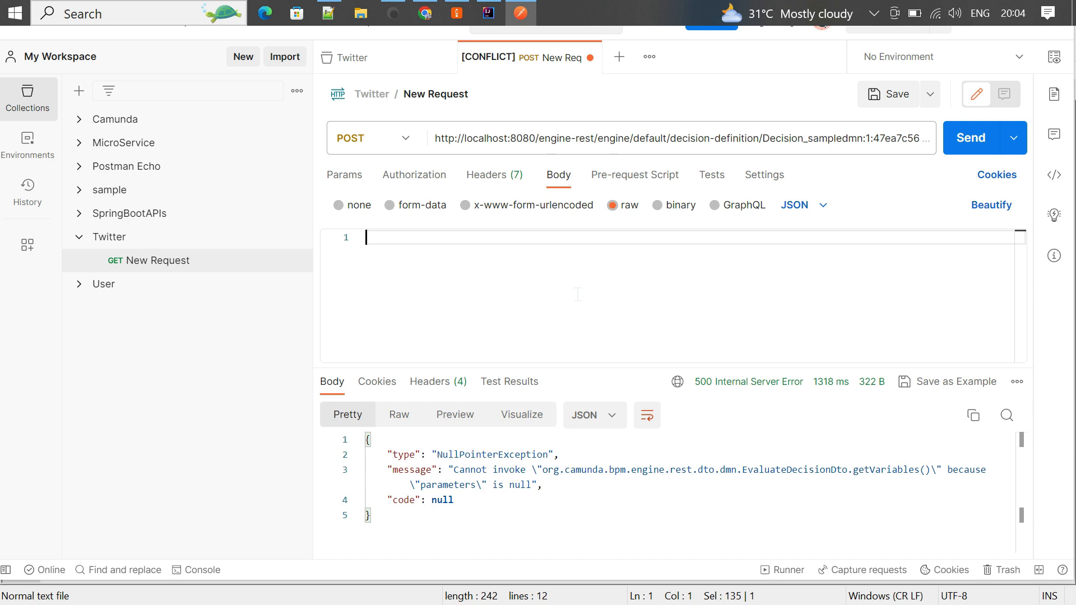
{"action": "type", "text": "{}"}
{"action": "key", "text": "Return"}
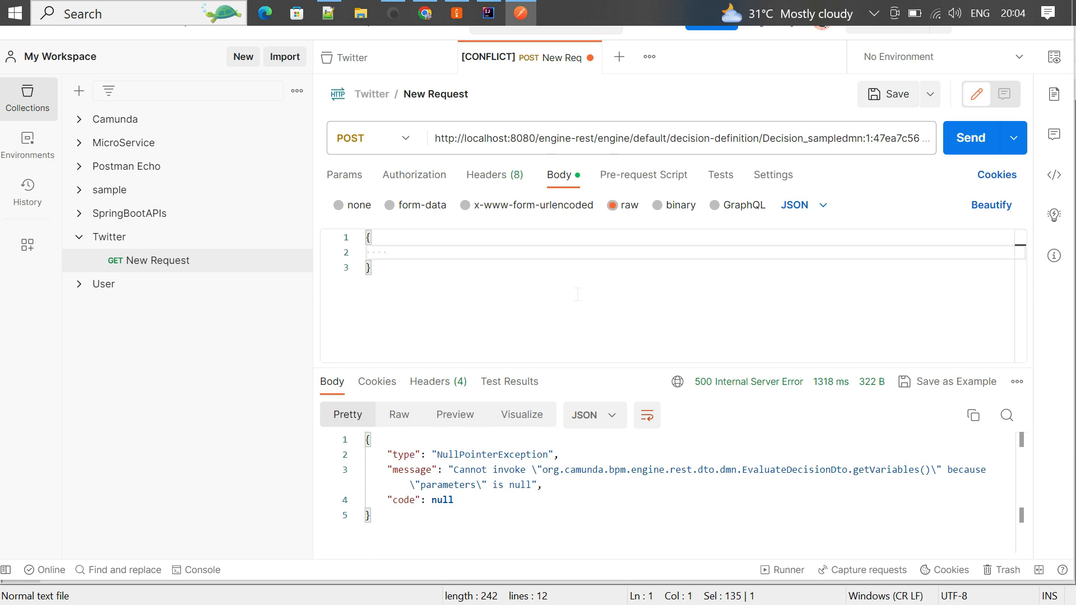
{"action": "type", "text": "\"variables\":{"}
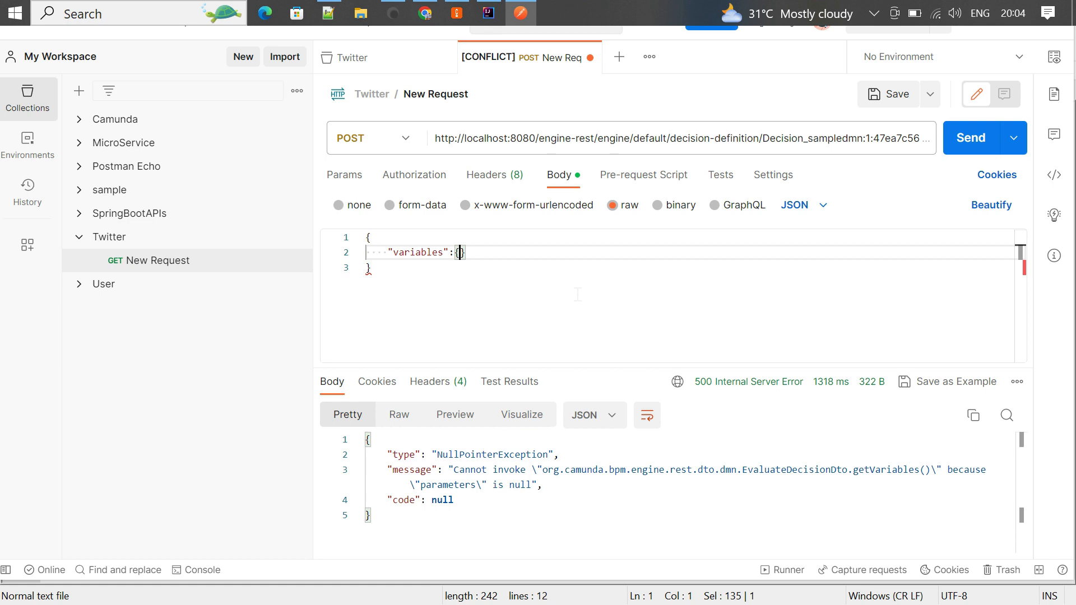
{"action": "key", "text": "Return"}
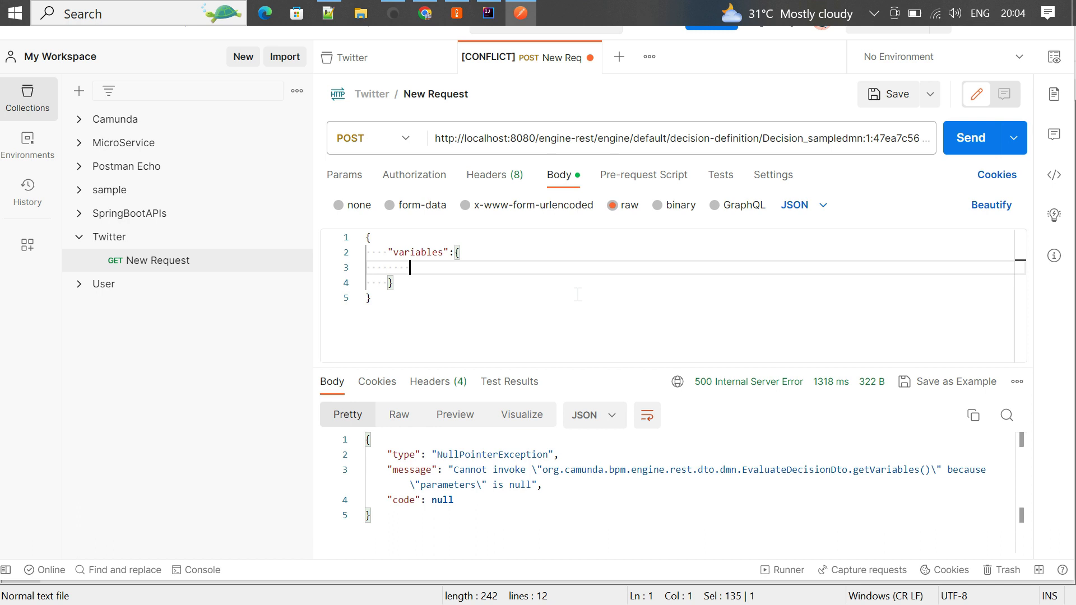
- Add a "gender" variable with value "Male" and type "String" to the body
{"action": "type", "text": "\"gender\":{"}
{"action": "key", "text": "Return"}
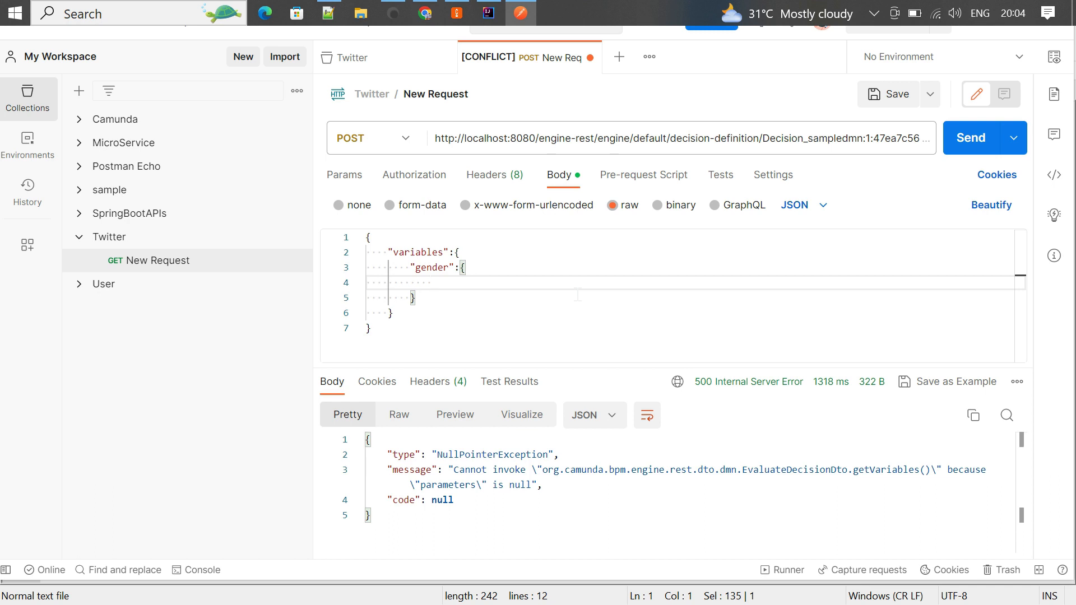
{"action": "type", "text": "\"value\":\"Male\","}
{"action": "key", "text": "Return"}
{"action": "type", "text": "\""}
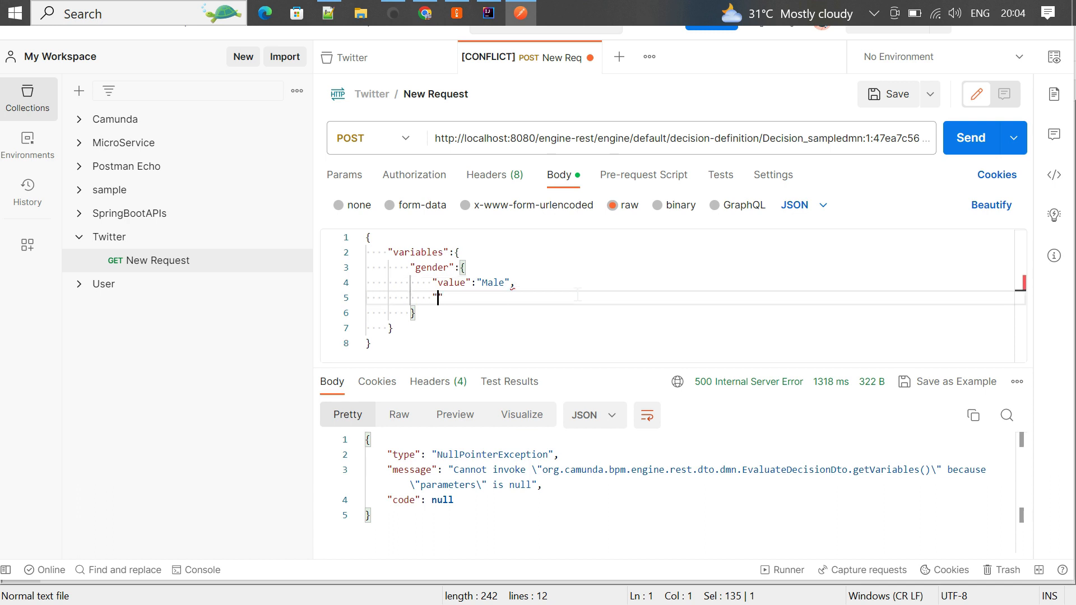
{"action": "type", "text": "type\":\"String"}
{"action": "left_click", "coordinate": [422, 178]}
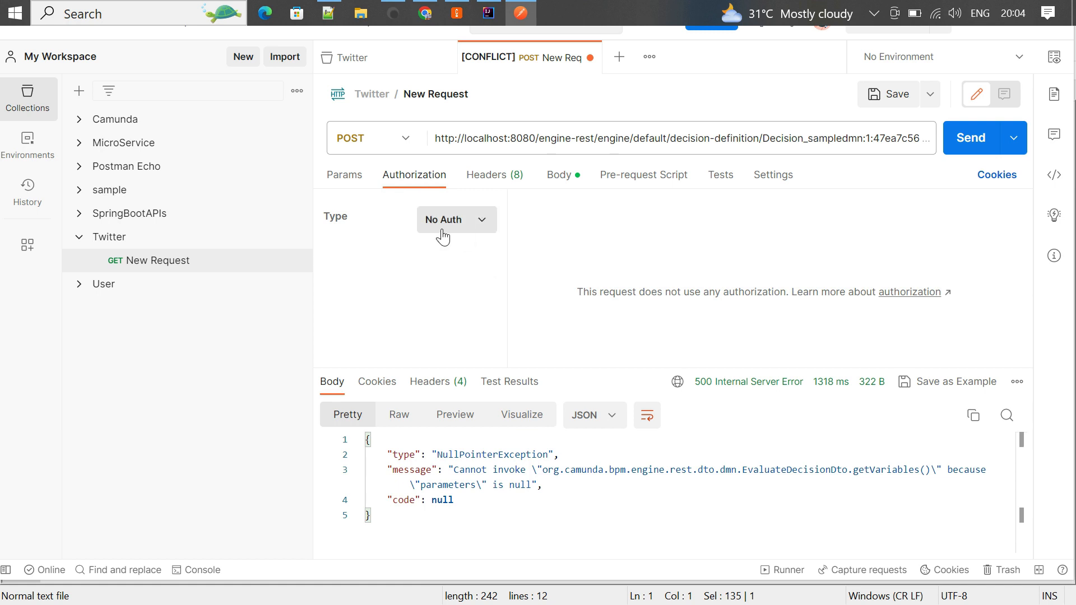
{"action": "left_click", "coordinate": [563, 181]}
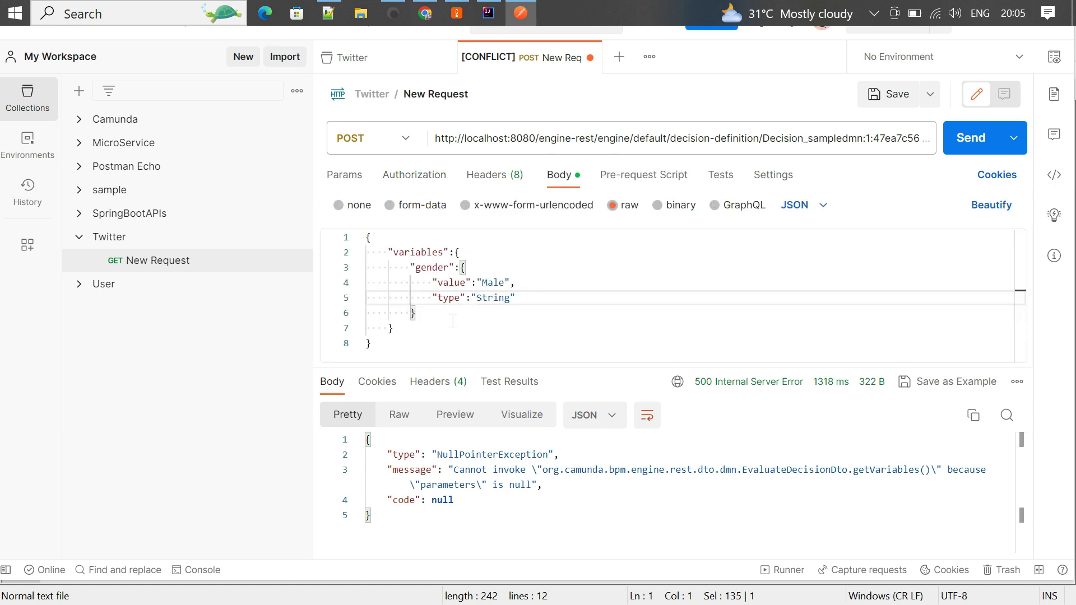
- Send the request with gender Male and check that the result is Tea
{"action": "left_click", "coordinate": [971, 135]}
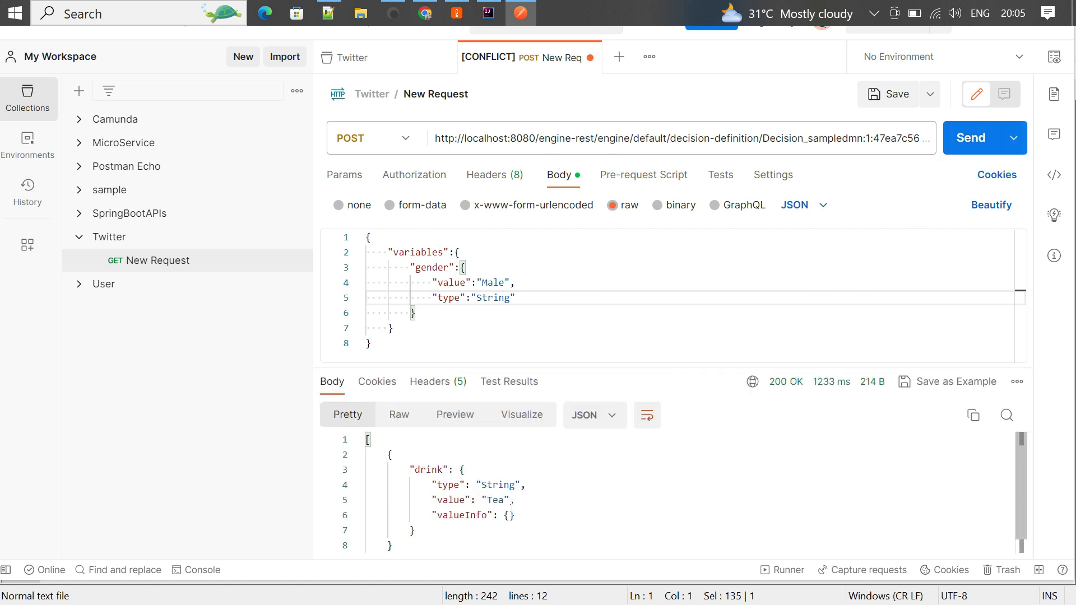
{"action": "double_click", "coordinate": [495, 501]}
{"action": "left_click", "coordinate": [532, 515]}
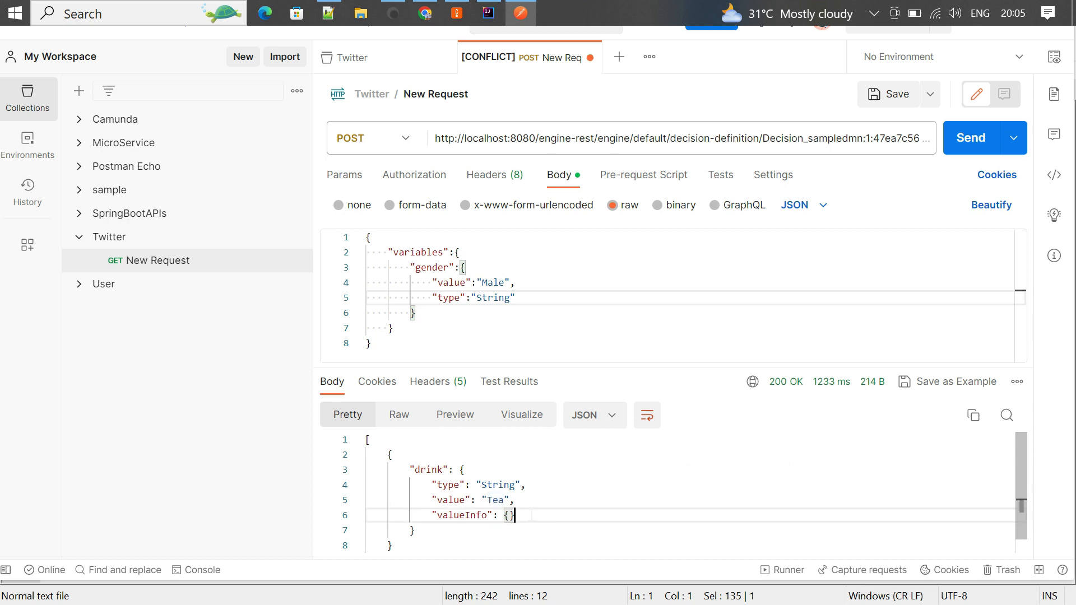
- Change the gender value to Female and resend to get Coffee
{"action": "double_click", "coordinate": [494, 282]}
{"action": "type", "text": "Female"}
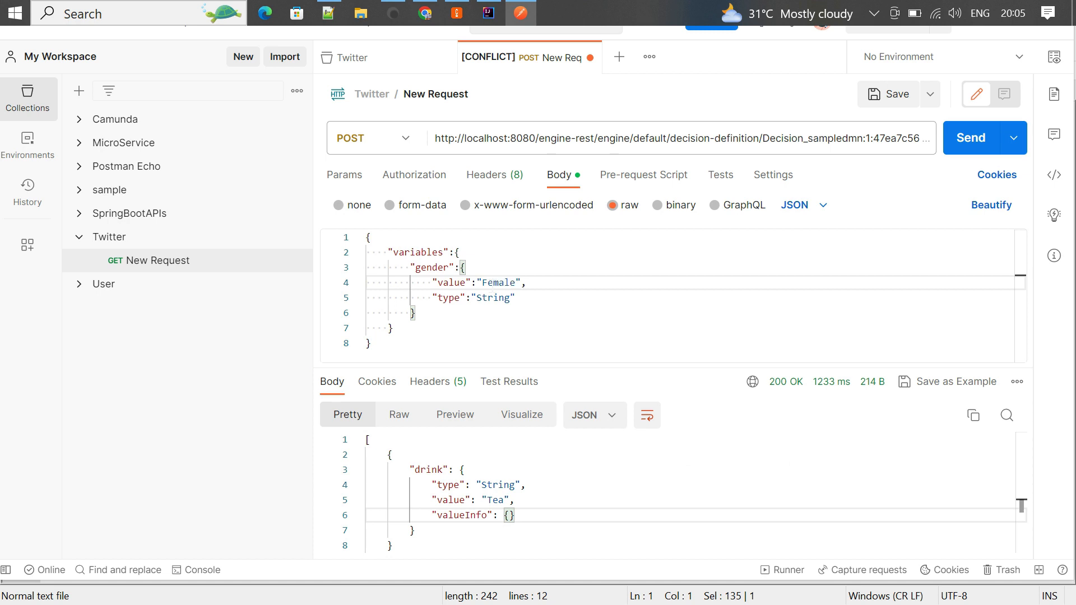
{"action": "left_click", "coordinate": [966, 143]}
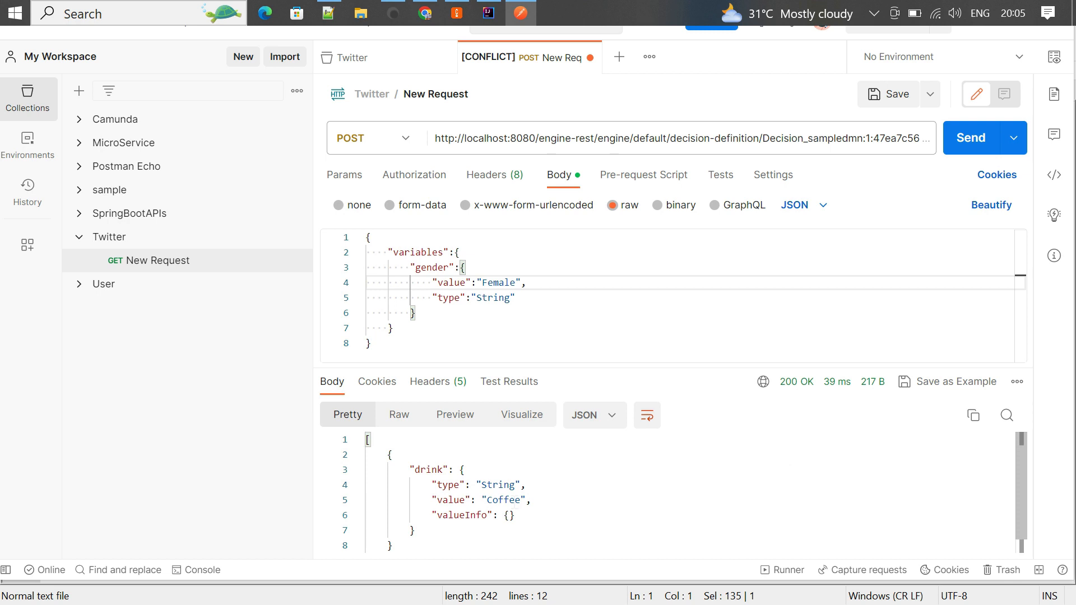
{"action": "left_click", "coordinate": [683, 139]}
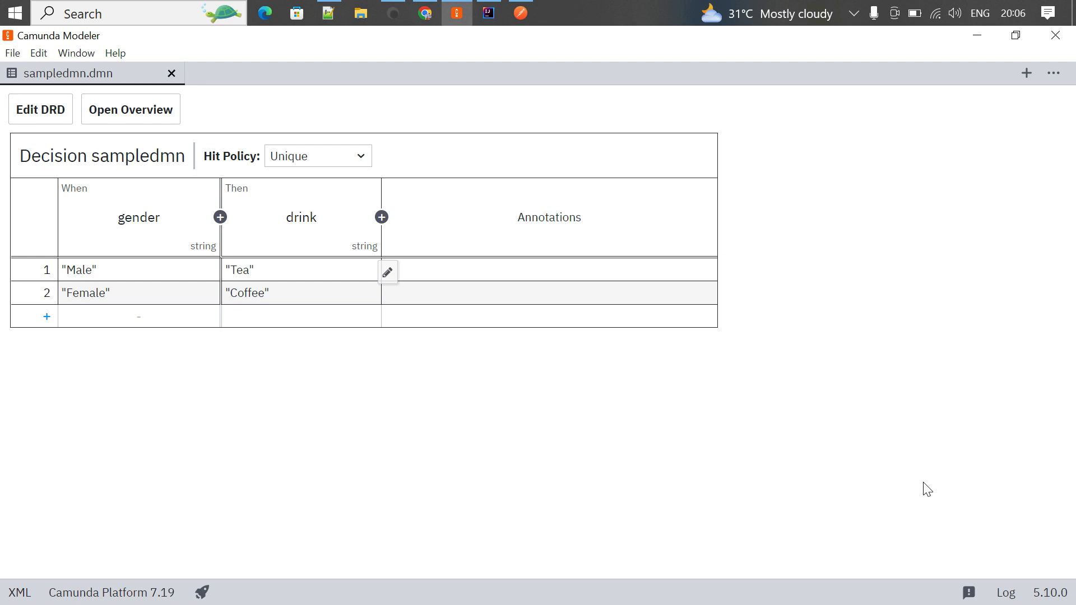
- Use File > New File to create a Camunda Platform 7 BPMN diagram, diagram_1.bpmn
{"action": "left_click", "coordinate": [13, 54]}
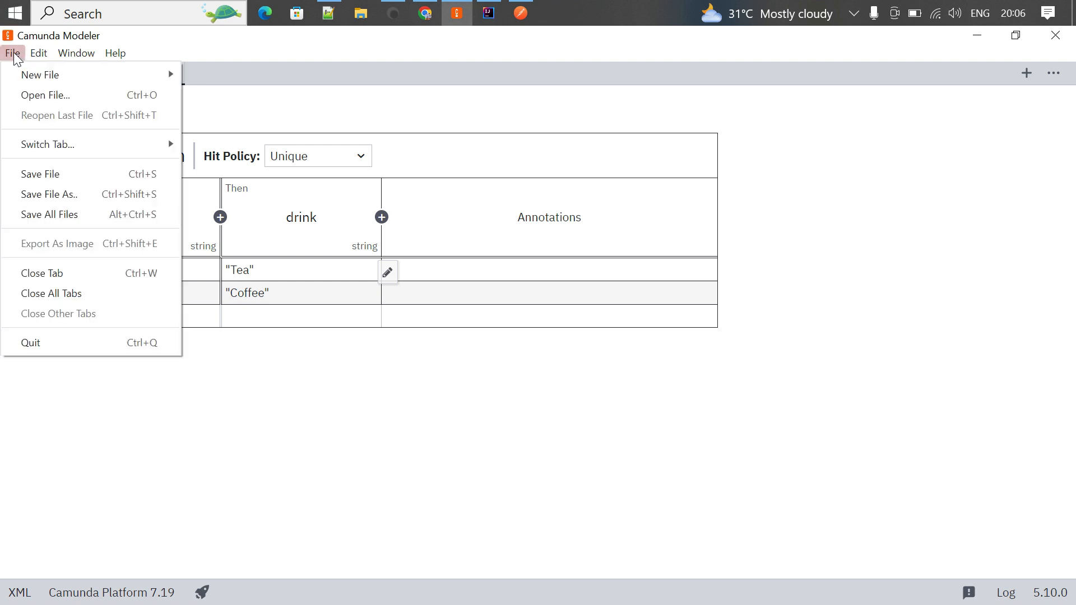
{"action": "mouse_move", "coordinate": [151, 79]}
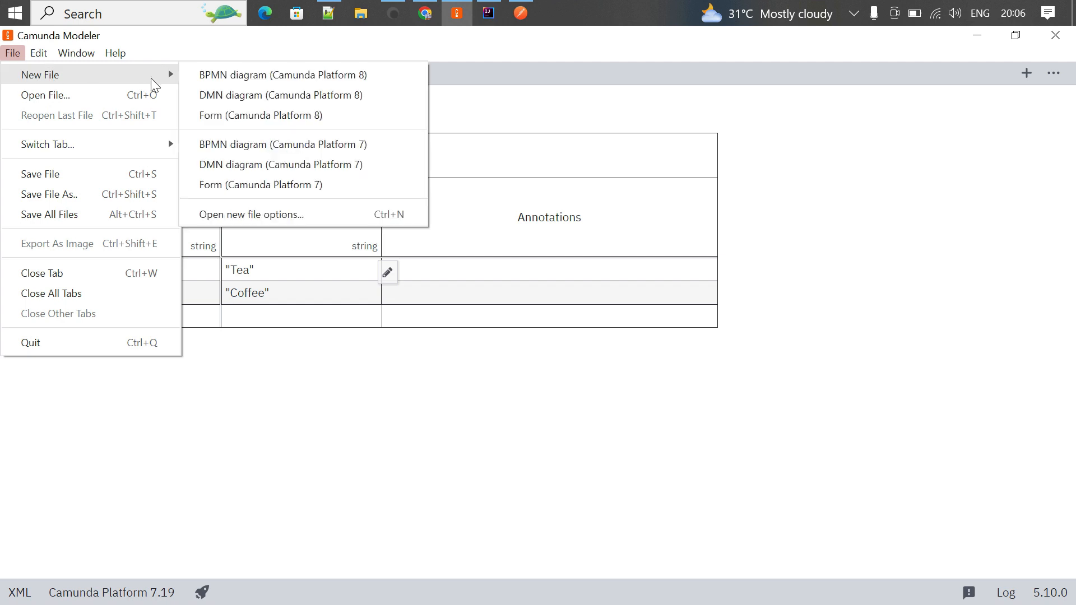
{"action": "left_click", "coordinate": [335, 147]}
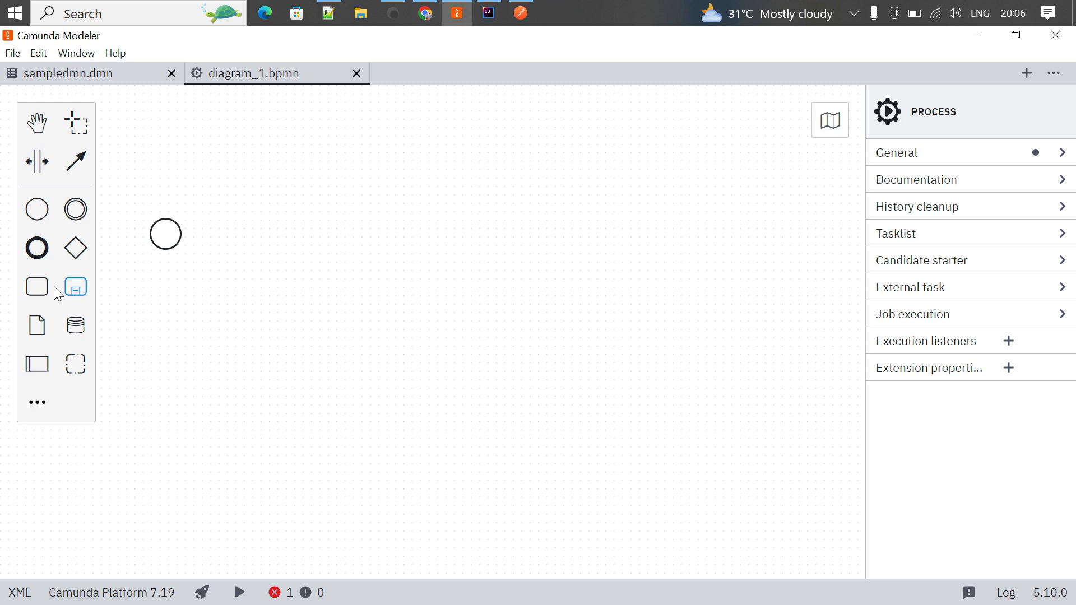
- Place a task right of the start event and change it to a Business Rule Task
{"action": "left_click", "coordinate": [37, 286]}
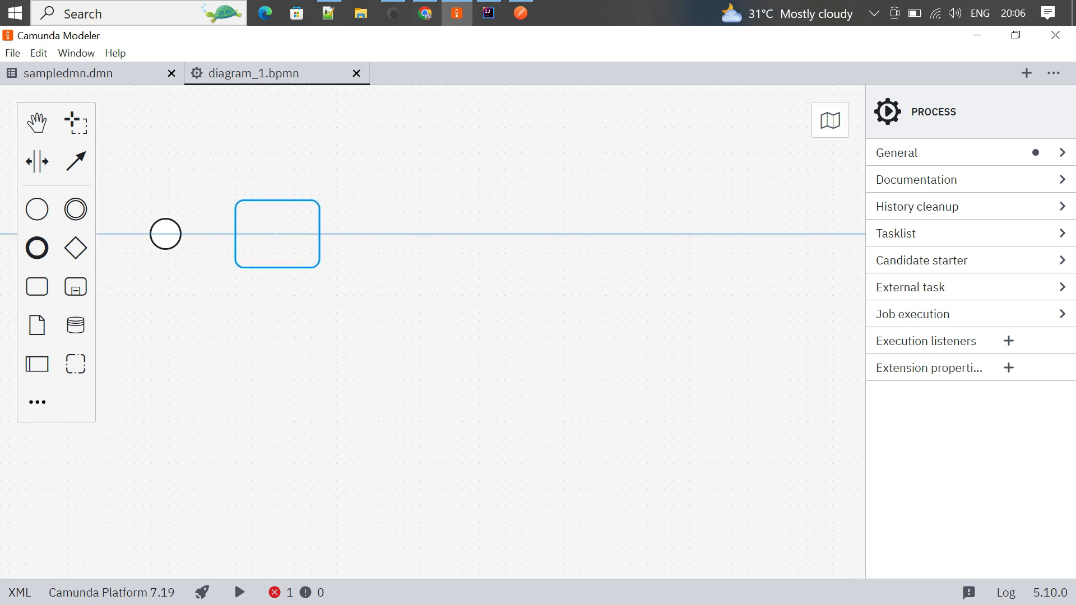
{"action": "left_click", "coordinate": [277, 234]}
{"action": "left_click", "coordinate": [338, 248]}
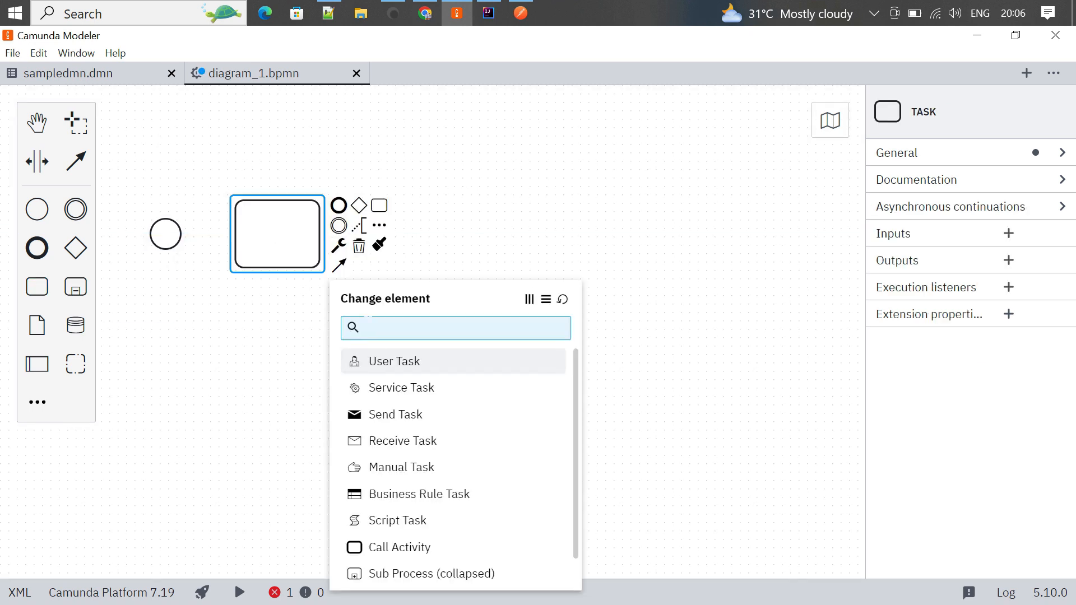
{"action": "left_click", "coordinate": [431, 496]}
{"action": "left_click", "coordinate": [284, 377]}
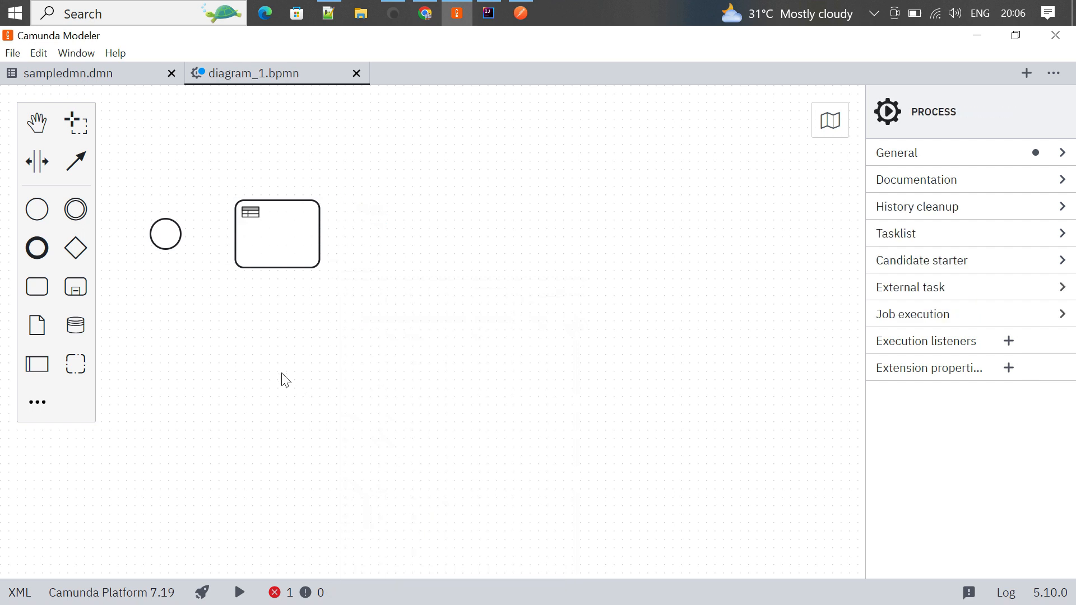
{"action": "left_click", "coordinate": [283, 232]}
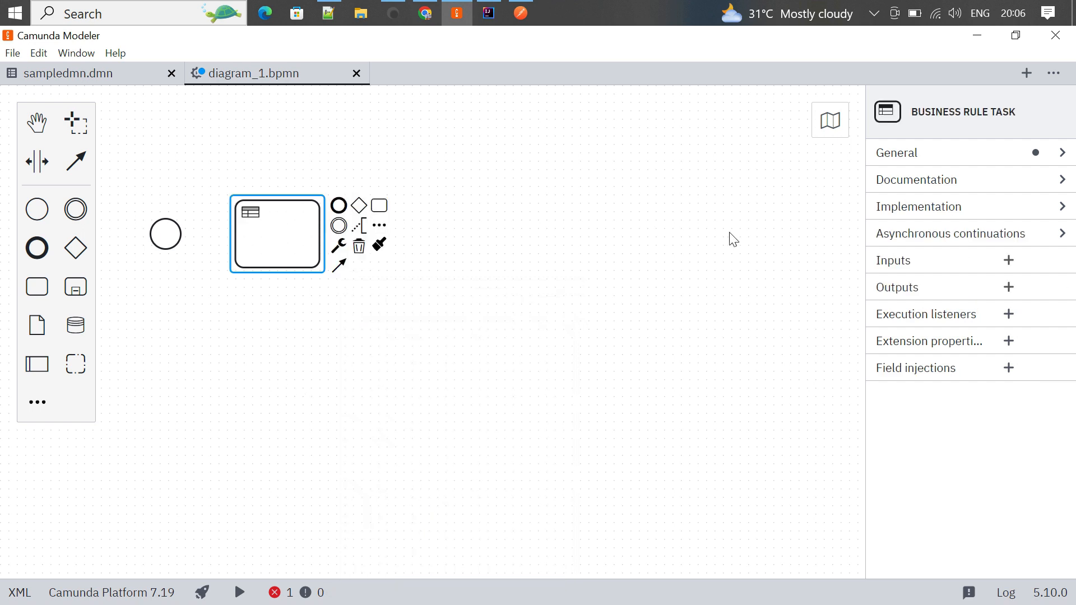
- Set the business rule task's implementation type to DMN
{"action": "left_click", "coordinate": [1063, 207]}
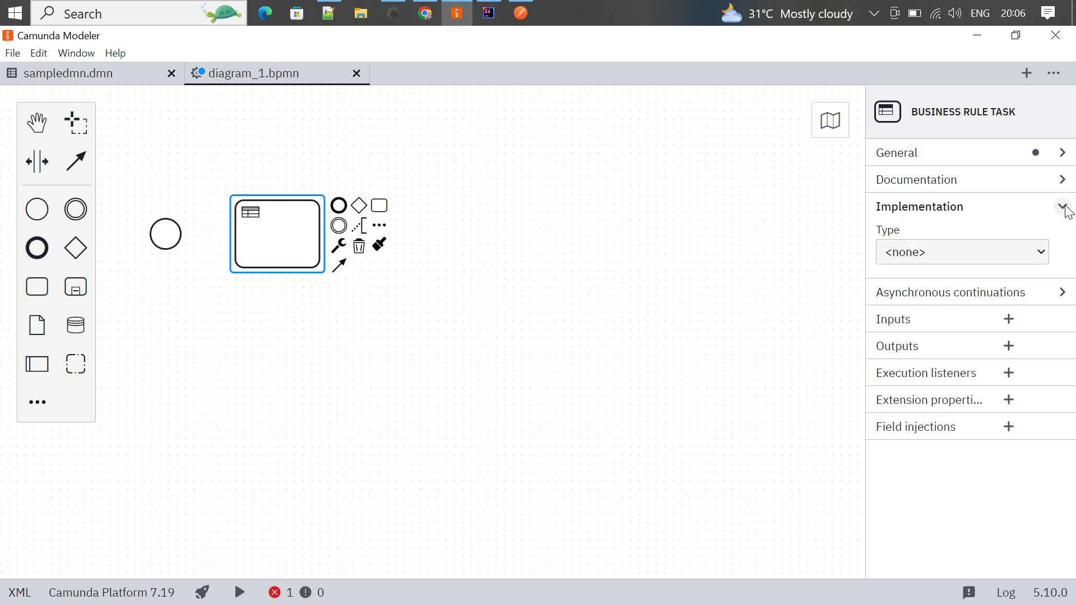
{"action": "left_click", "coordinate": [1042, 261]}
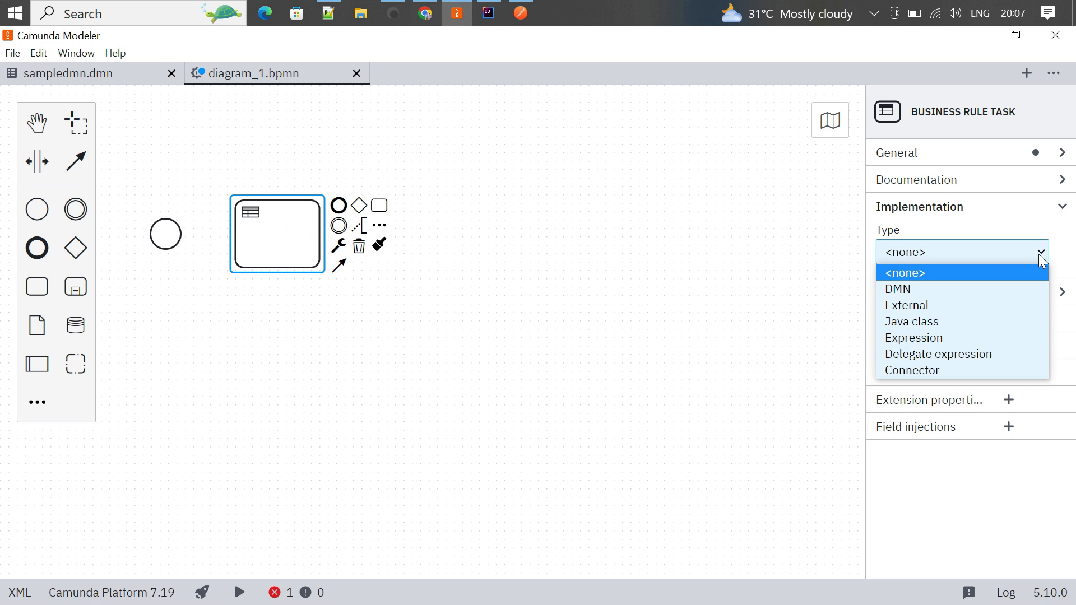
{"action": "left_click", "coordinate": [905, 294]}
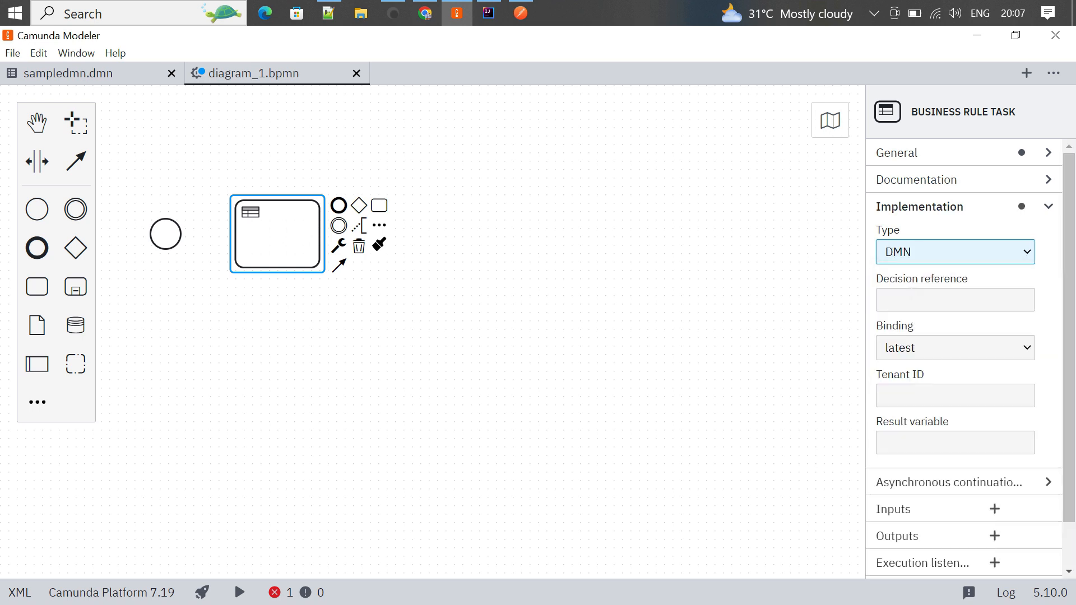
{"action": "left_click", "coordinate": [912, 295]}
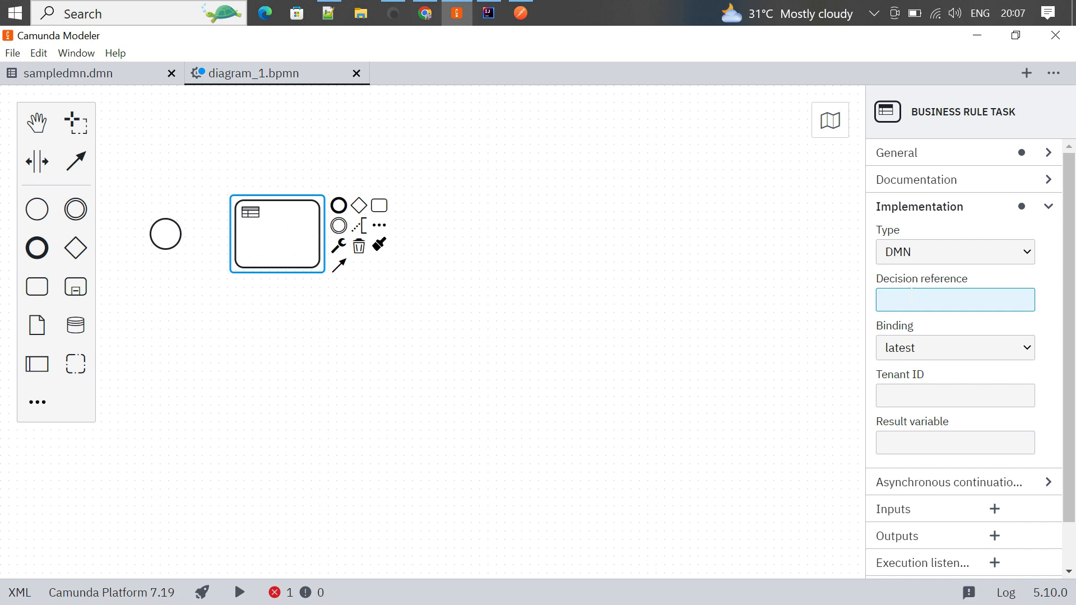
- In sampledmn.dmn's DRD view, copy the ID Definitions_sampledmn, then return to diagram_1.bpmn
{"action": "left_click", "coordinate": [78, 68]}
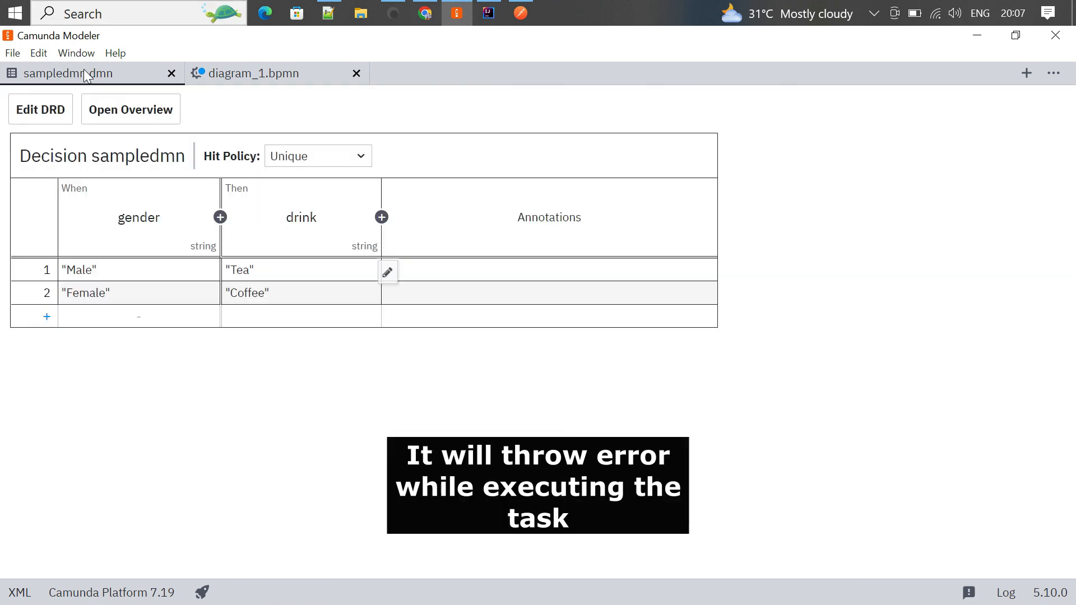
{"action": "left_click", "coordinate": [65, 116]}
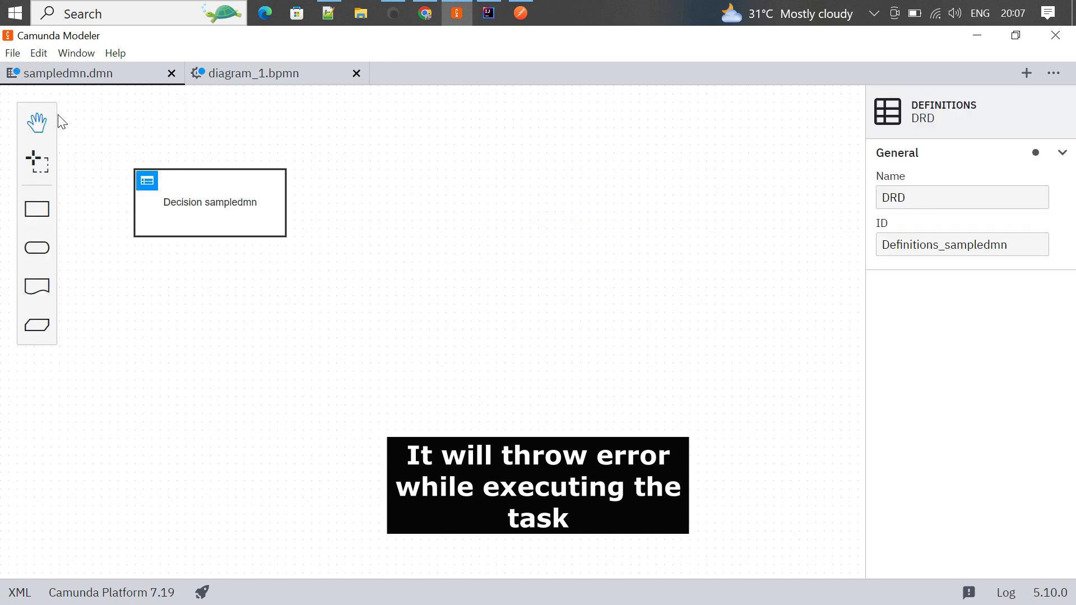
{"action": "left_click", "coordinate": [950, 245]}
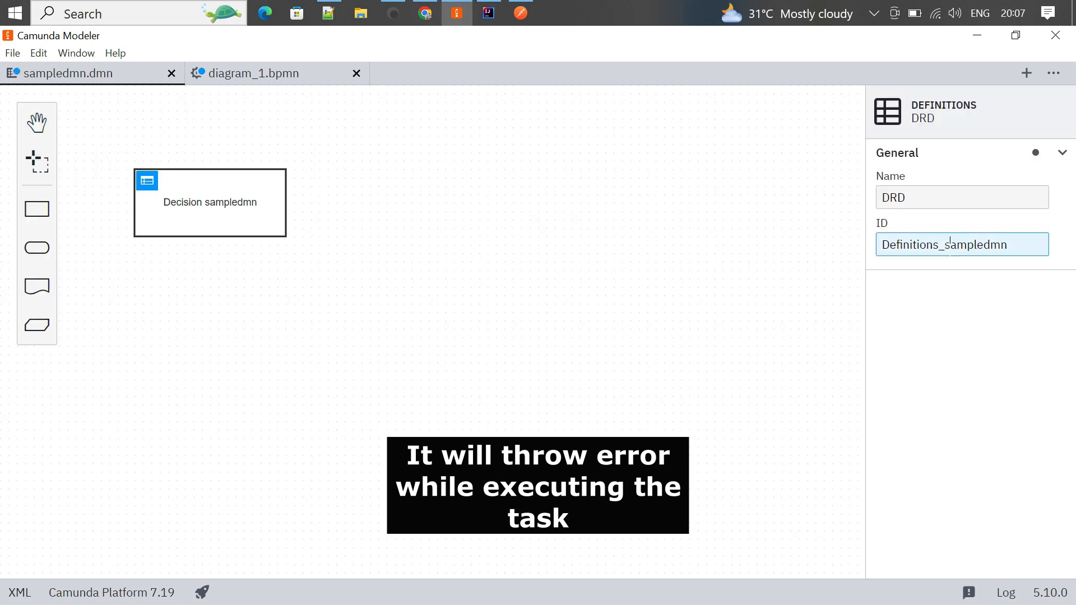
{"action": "double_click", "coordinate": [950, 246]}
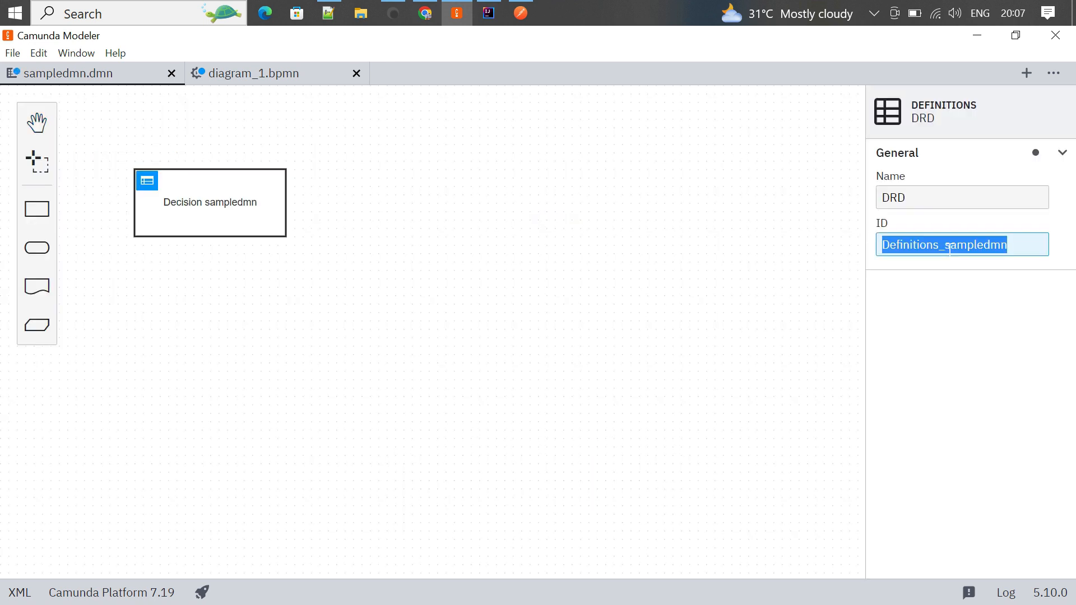
{"action": "left_click", "coordinate": [517, 297]}
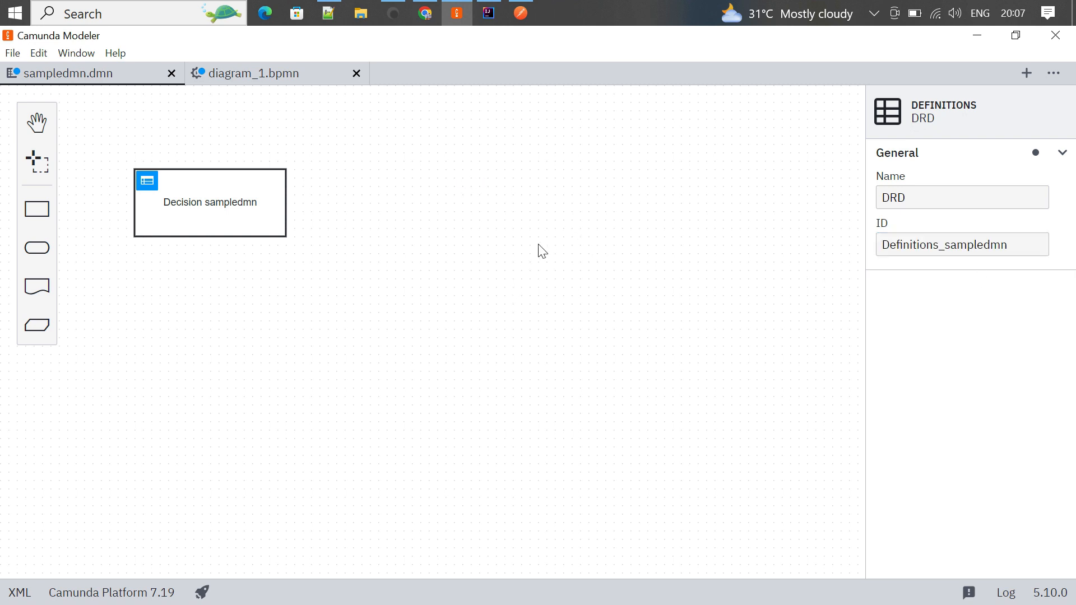
{"action": "left_click", "coordinate": [206, 180]}
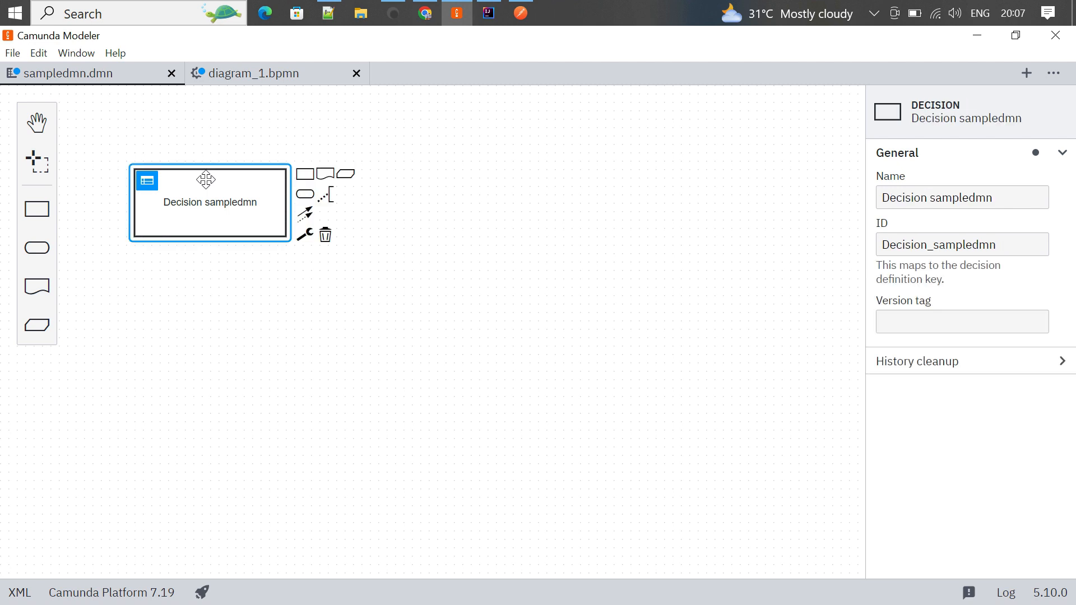
{"action": "left_click", "coordinate": [448, 328]}
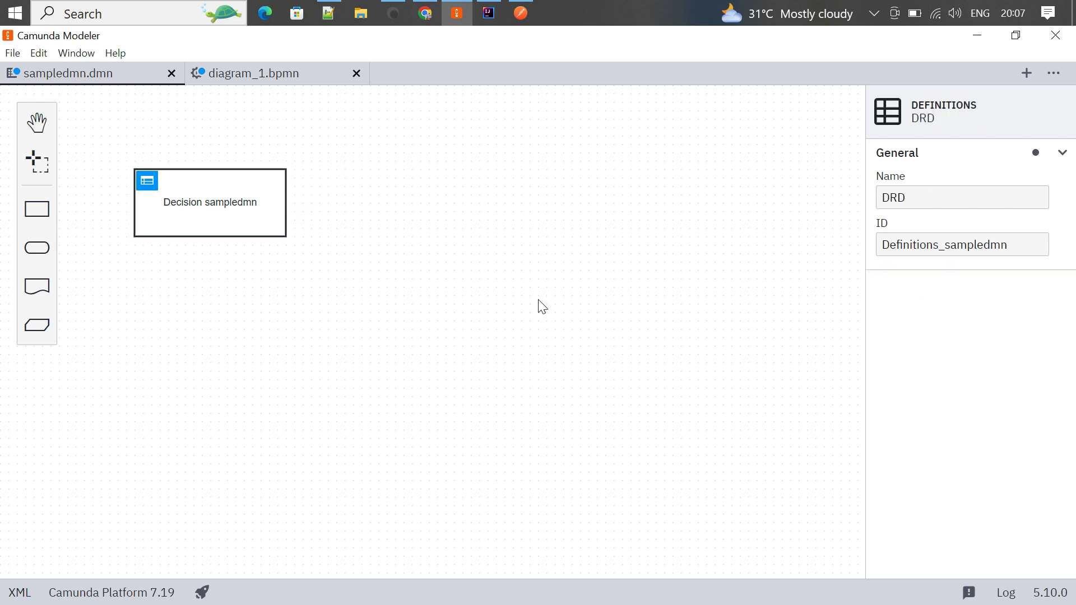
{"action": "left_click_drag", "start_coordinate": [1007, 245], "coordinate": [883, 245]}
{"action": "key", "text": "ctrl+c"}
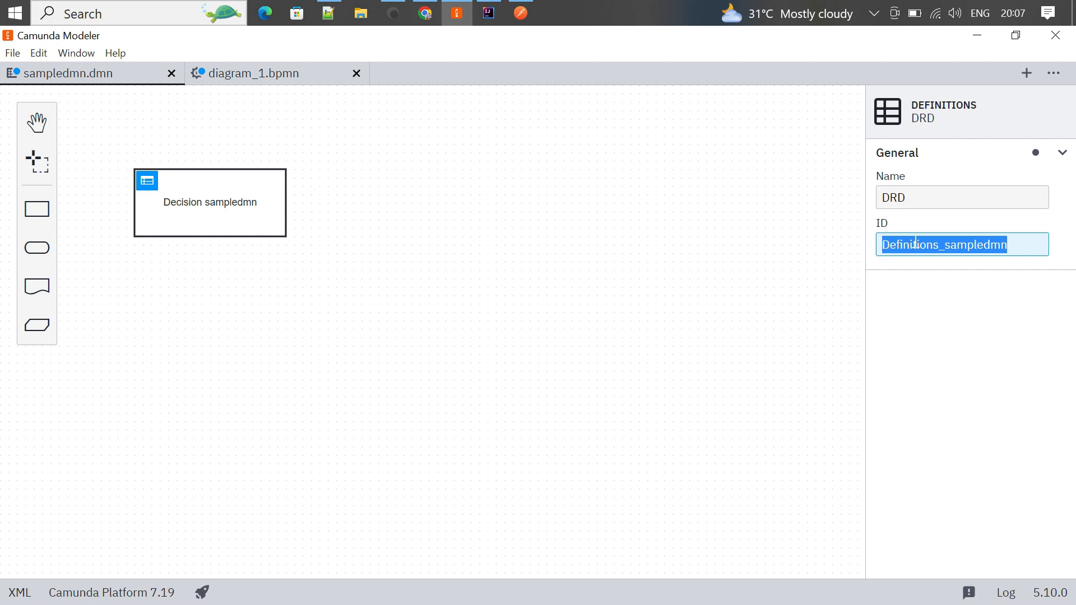
{"action": "left_click", "coordinate": [259, 76]}
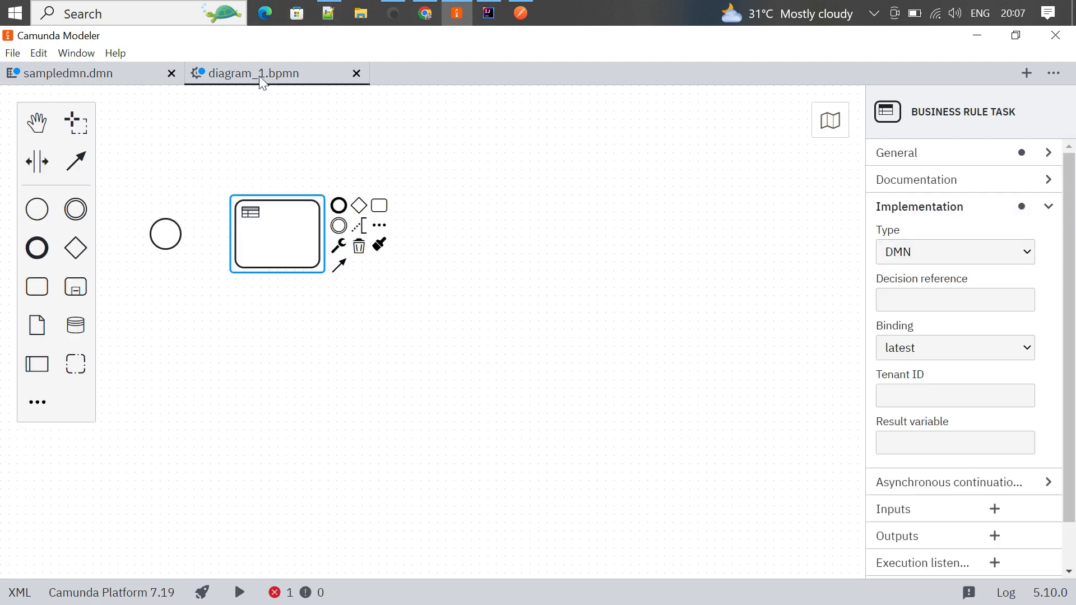
- Paste Definitions_sampledmn as the task's decision reference
{"action": "left_click", "coordinate": [956, 301]}
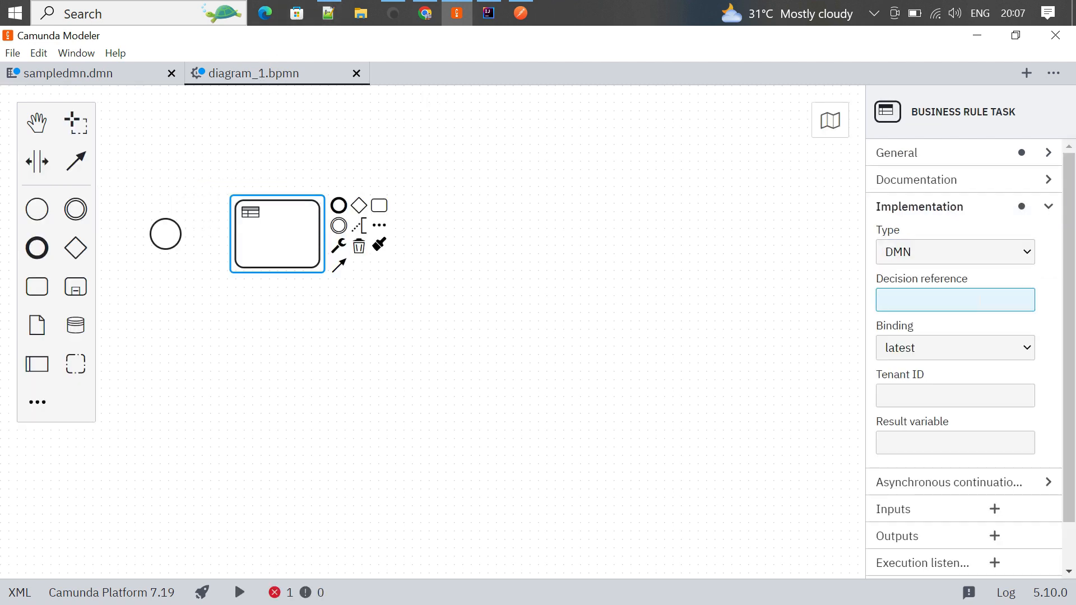
{"action": "key", "text": "ctrl+v"}
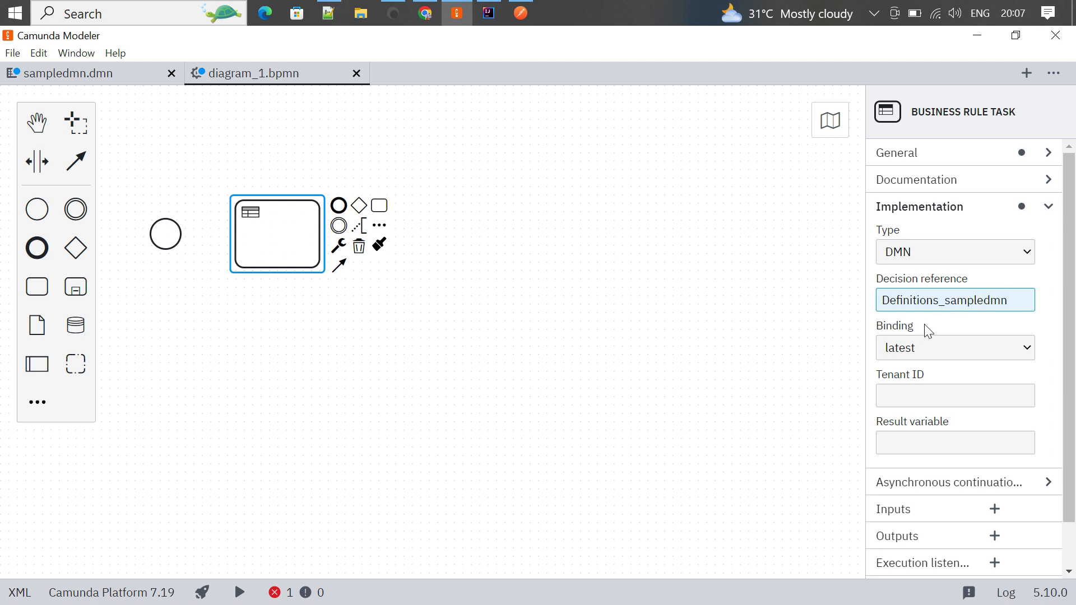
{"action": "left_click", "coordinate": [914, 396]}
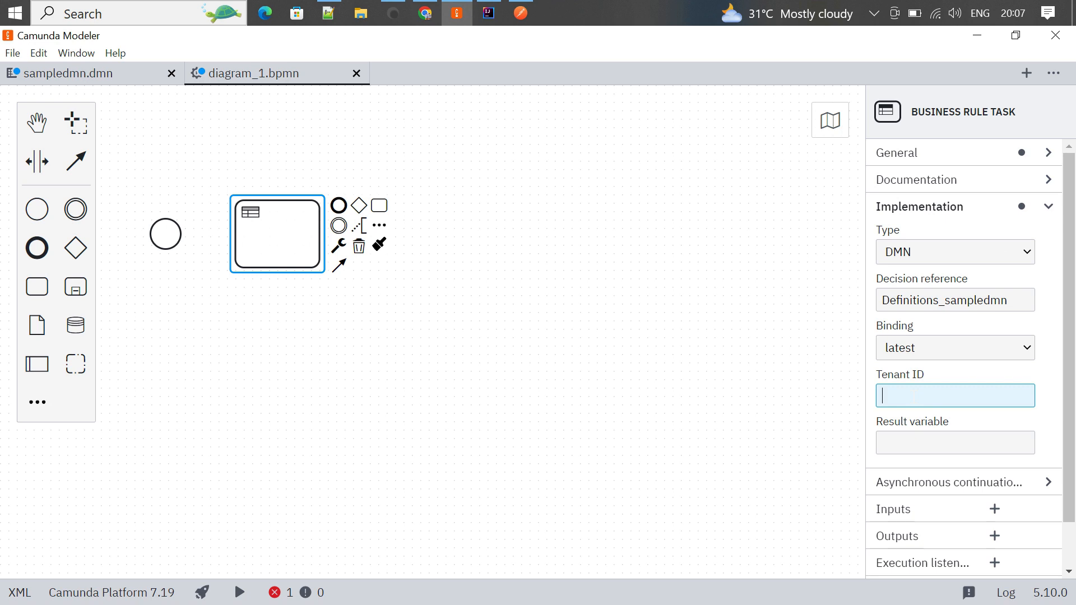
{"action": "scroll", "coordinate": [1075, 362], "scroll_direction": "down", "scroll_amount": 1}
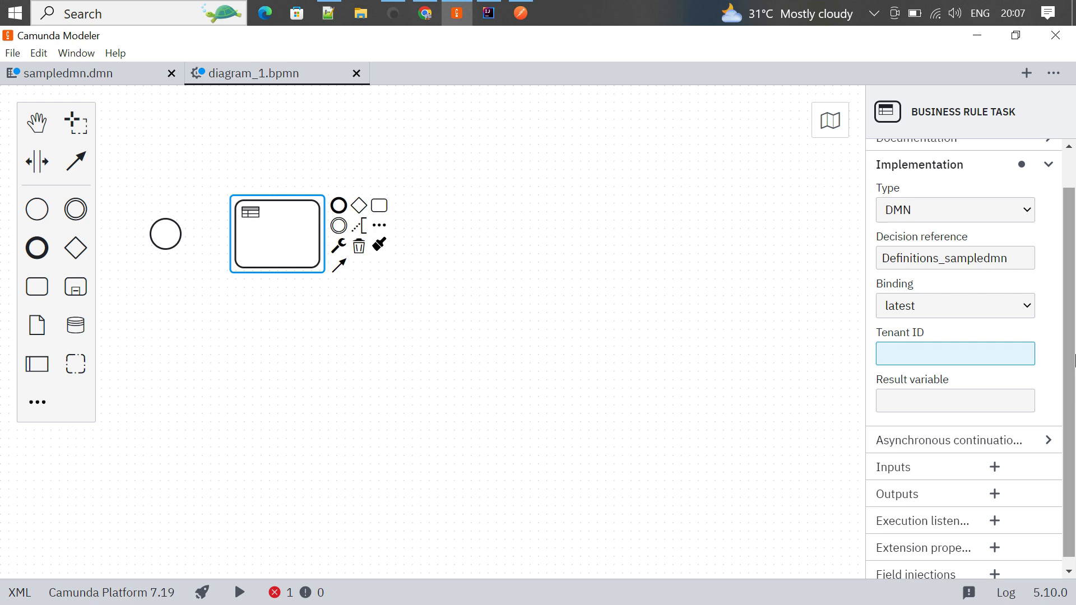
- Set the result variable to drink and map the decision result as singleEntry (TypedValue)
{"action": "left_click", "coordinate": [908, 393]}
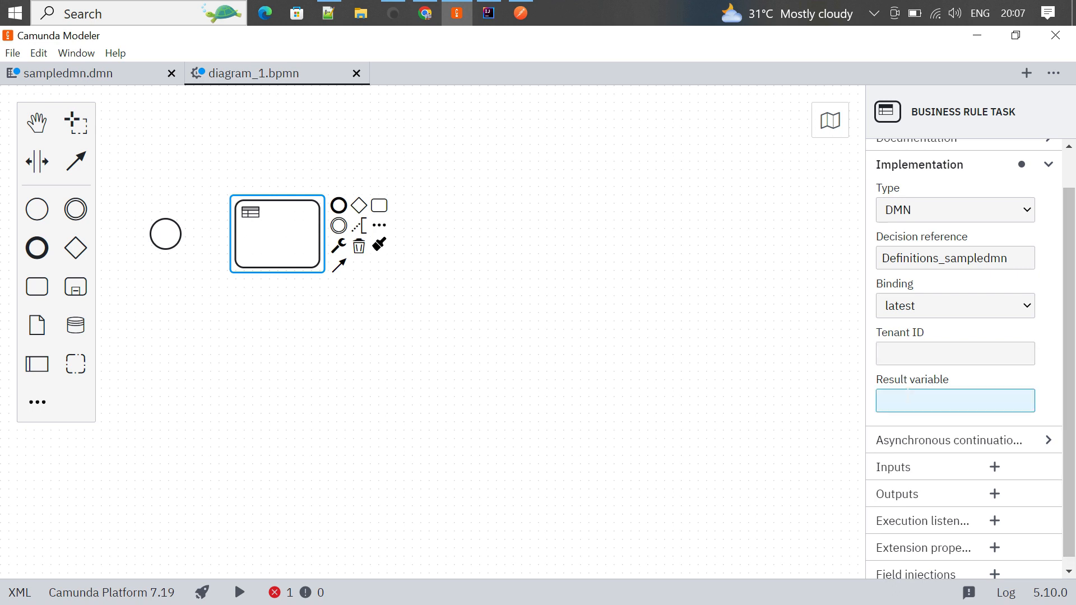
{"action": "type", "text": "drink"}
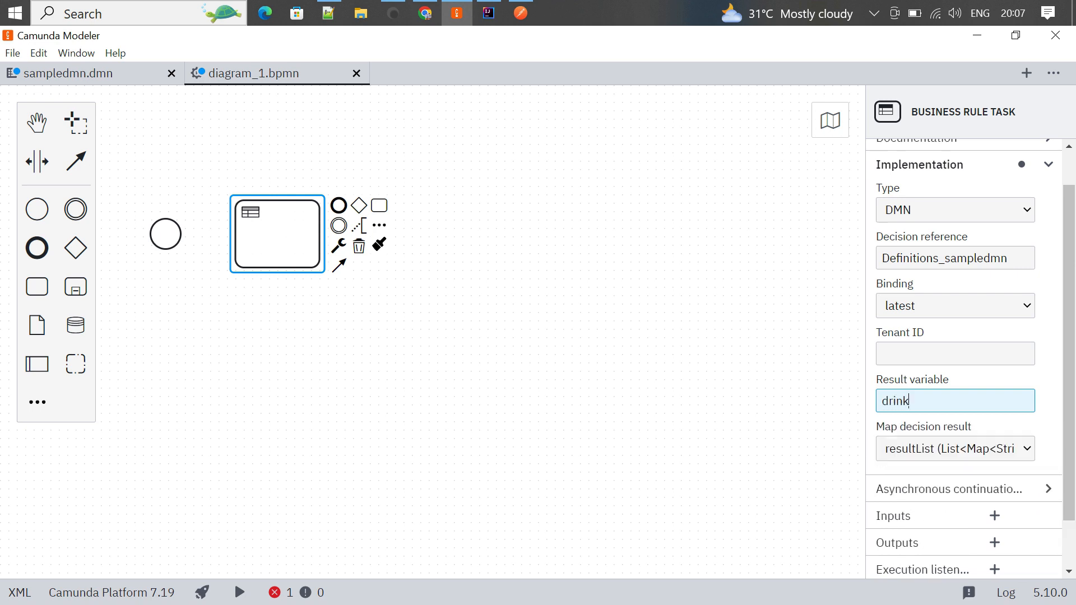
{"action": "left_click", "coordinate": [928, 433]}
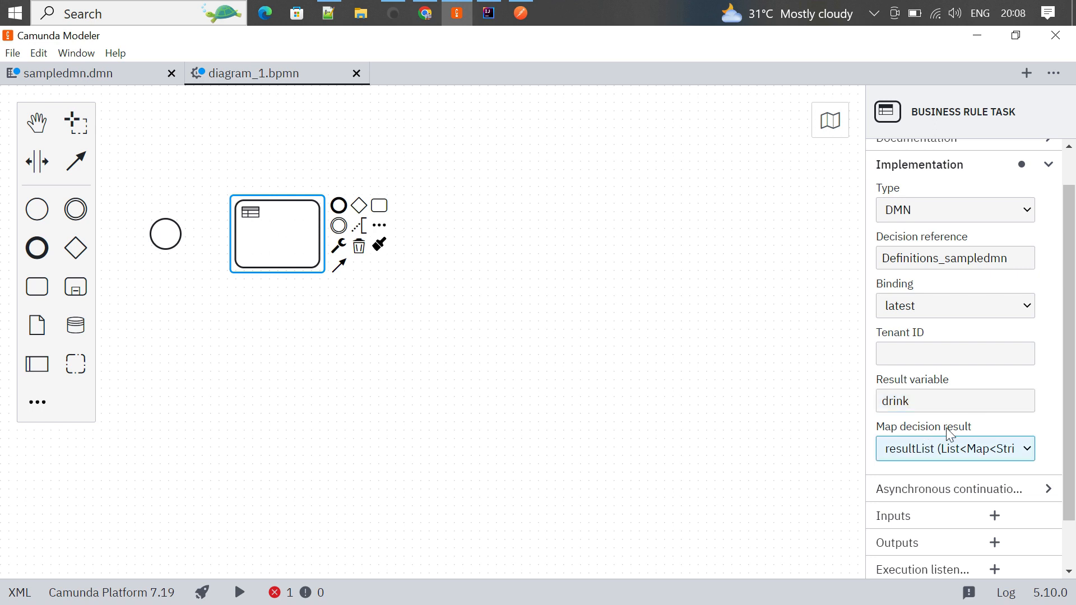
{"action": "left_click", "coordinate": [1028, 449]}
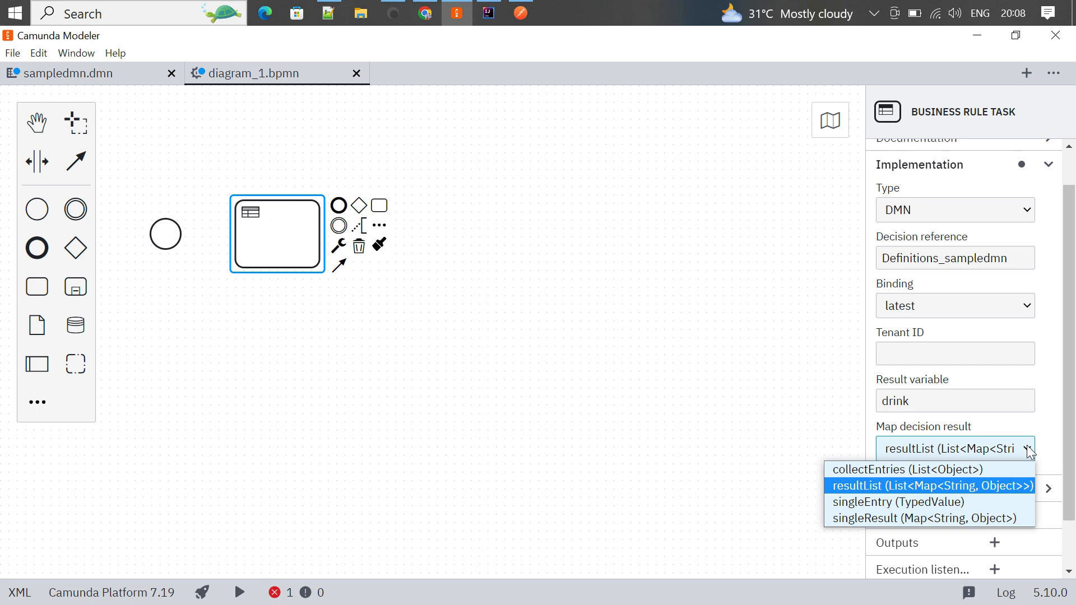
{"action": "left_click", "coordinate": [878, 504]}
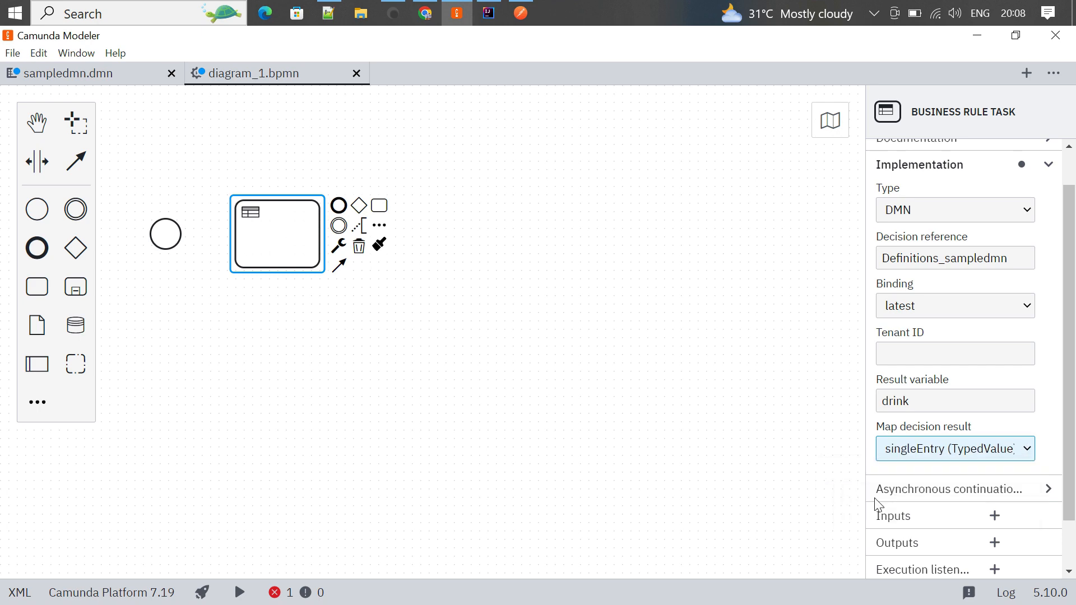
{"action": "left_click", "coordinate": [1016, 470]}
{"action": "left_click", "coordinate": [426, 370]}
{"action": "left_click", "coordinate": [165, 234]}
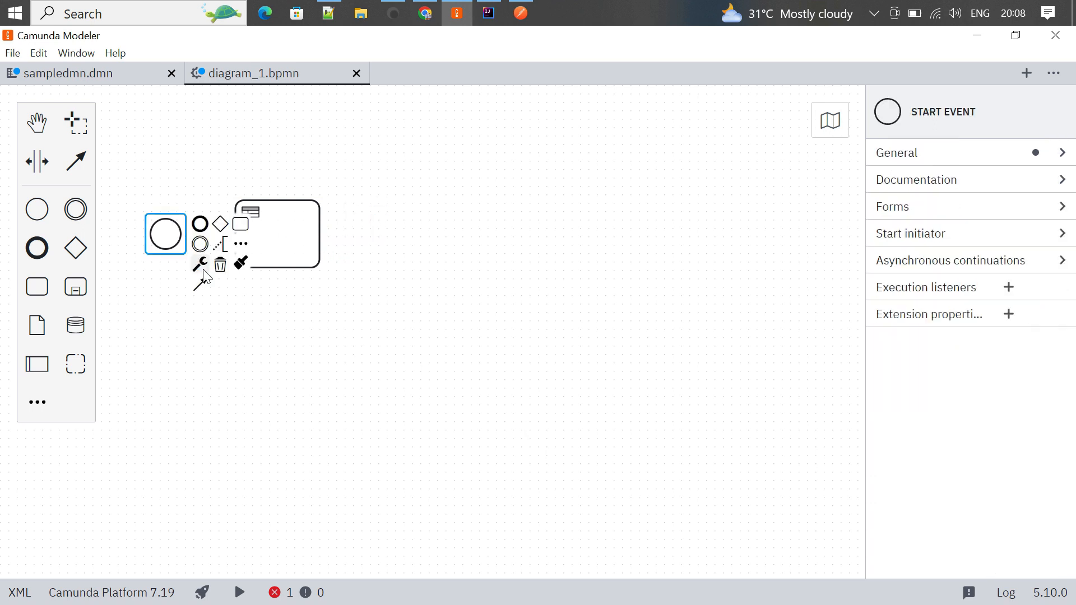
- Connect the start event to the business rule task and drop a new task above right
{"action": "left_click_drag", "start_coordinate": [201, 285], "coordinate": [299, 243]}
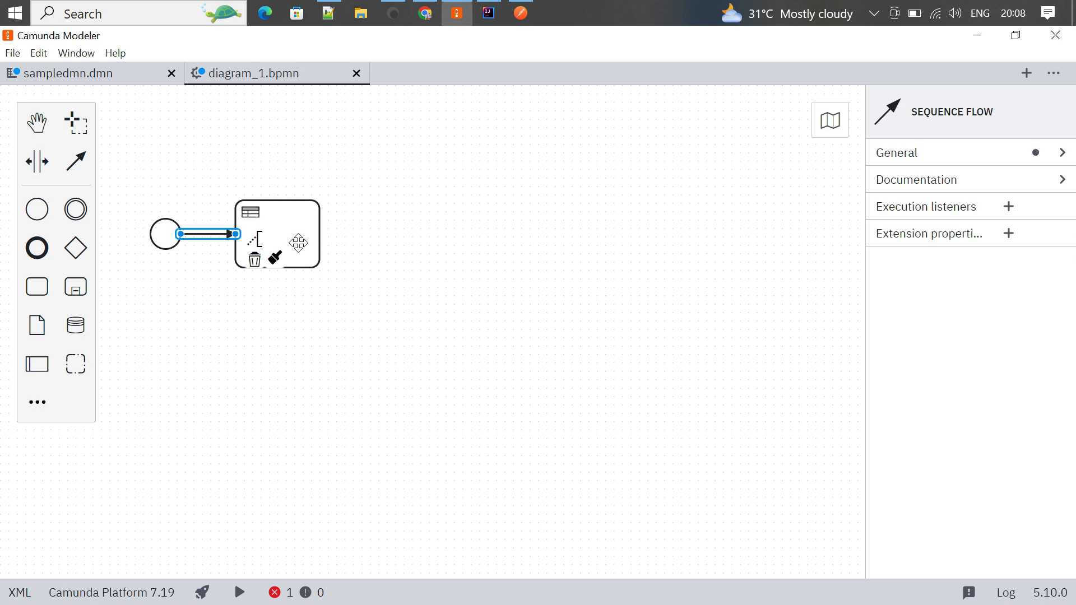
{"action": "left_click", "coordinate": [393, 243]}
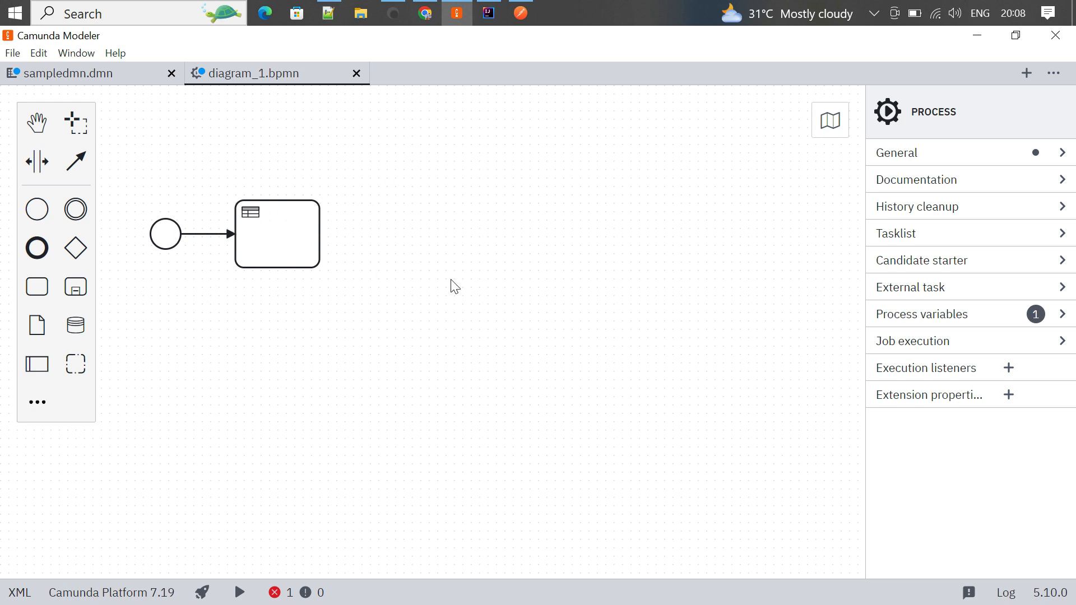
{"action": "mouse_move", "coordinate": [37, 287]}
{"action": "left_mouse_down"}
{"action": "mouse_move", "coordinate": [209, 223]}
{"action": "mouse_move", "coordinate": [547, 173]}
{"action": "mouse_move", "coordinate": [527, 159]}
{"action": "left_mouse_up"}
- Add a second task below, and make the upper one a user task labelled Tea
{"action": "left_click", "coordinate": [564, 339]}
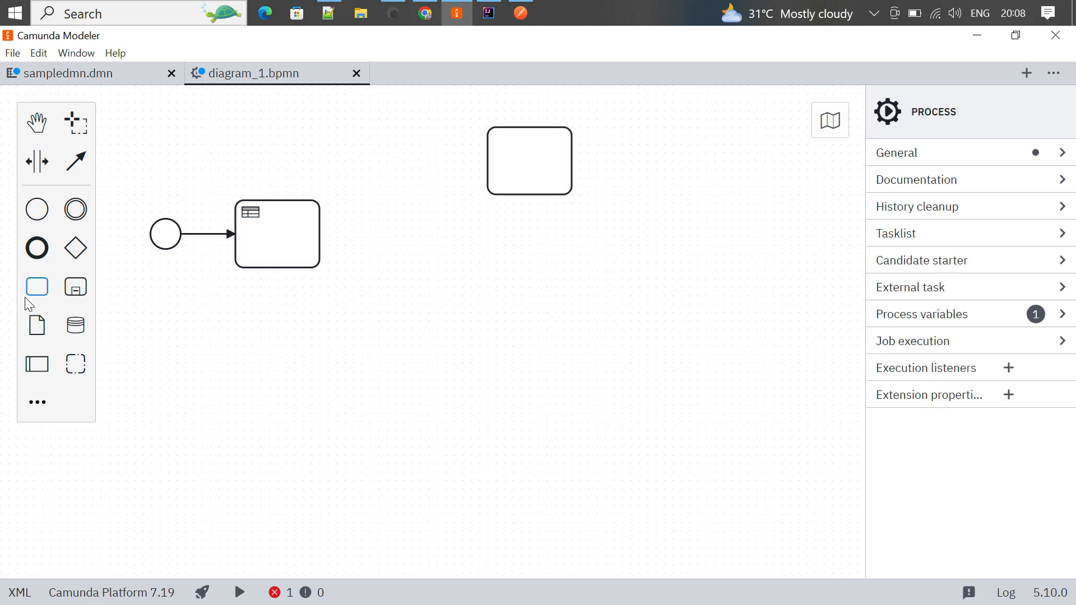
{"action": "left_click_drag", "start_coordinate": [37, 287], "coordinate": [530, 311]}
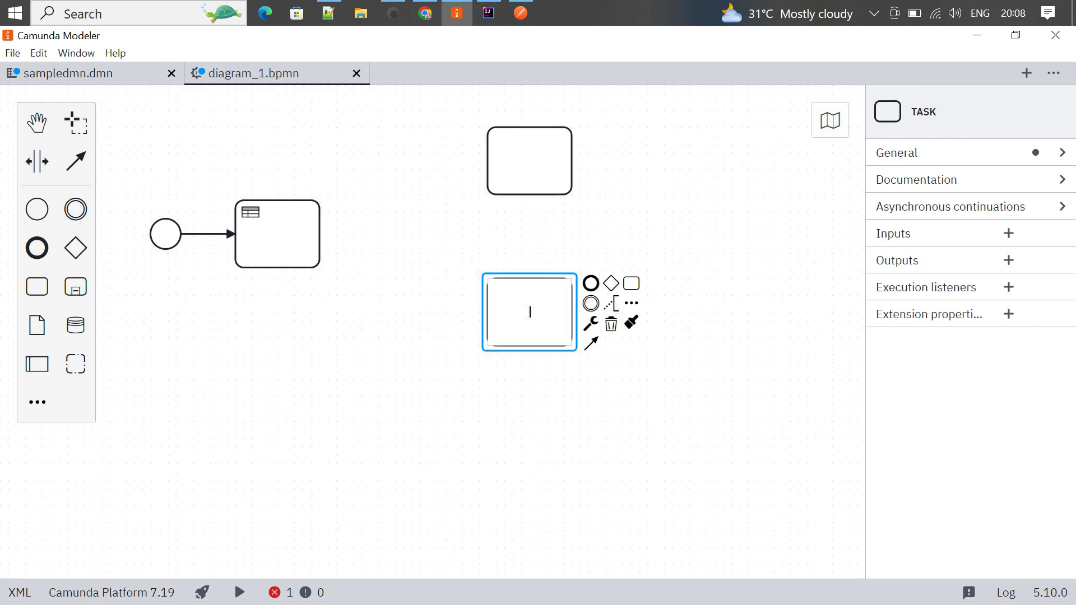
{"action": "left_click", "coordinate": [523, 171]}
{"action": "left_click", "coordinate": [592, 173]}
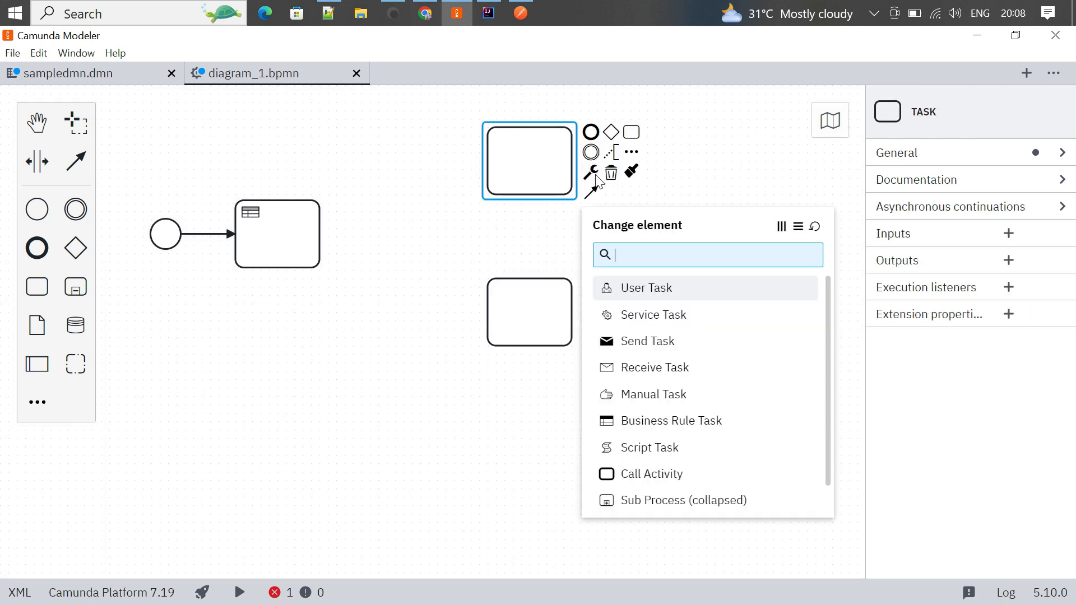
{"action": "left_click", "coordinate": [645, 292]}
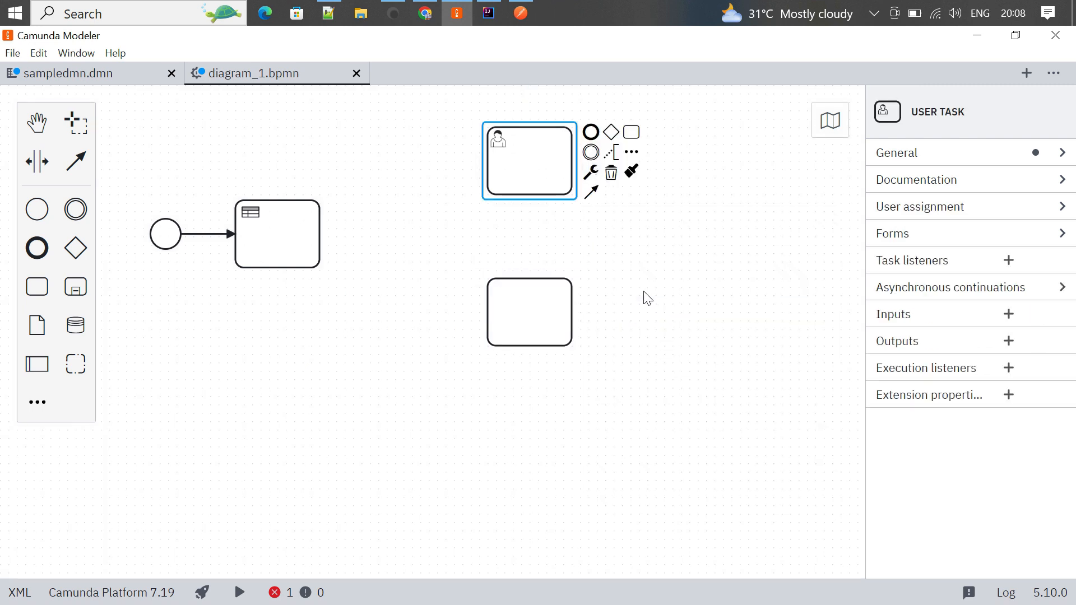
{"action": "left_click", "coordinate": [530, 151]}
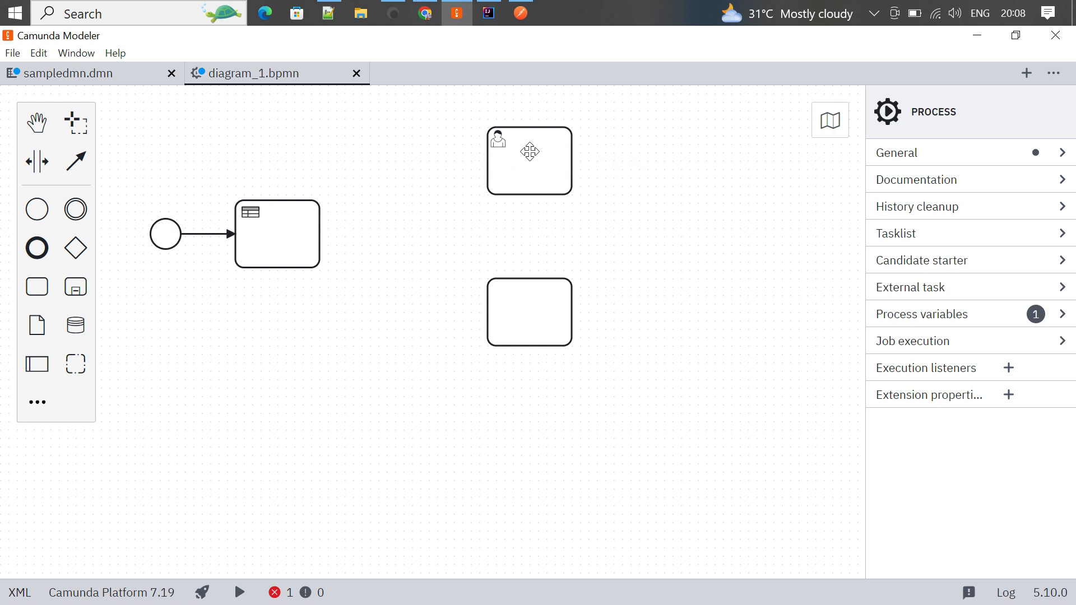
{"action": "double_click", "coordinate": [530, 151]}
{"action": "type", "text": "Tea"}
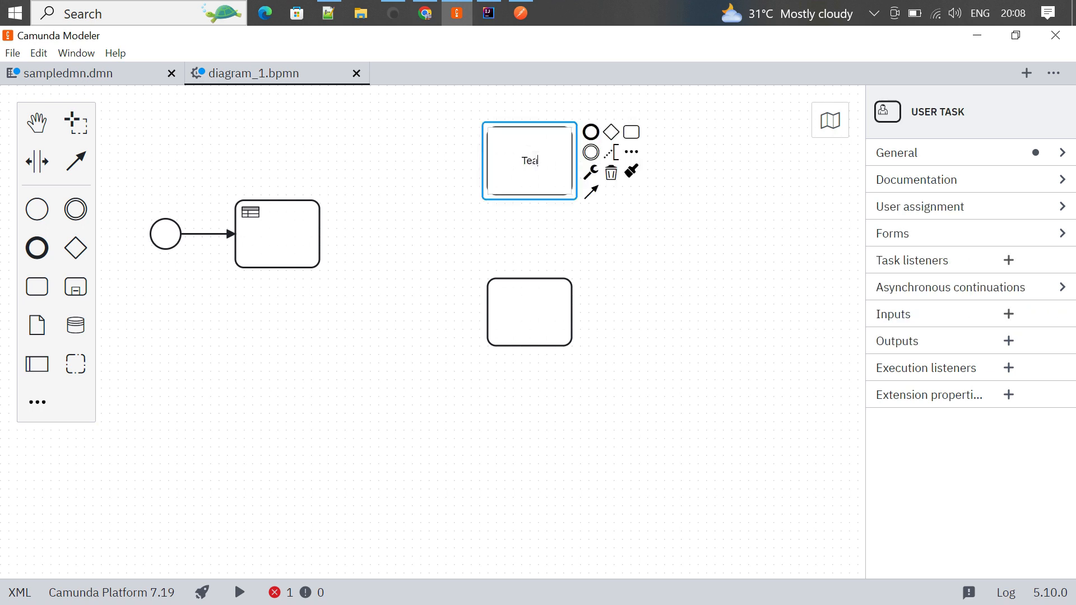
- Make the lower task a user task labelled Coffee
{"action": "left_click", "coordinate": [523, 308]}
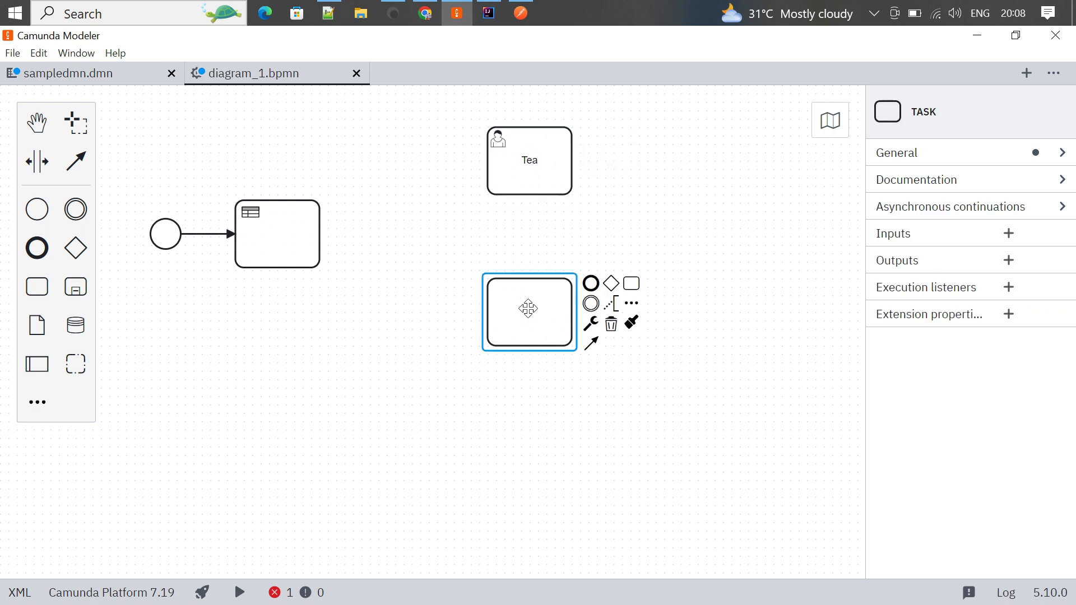
{"action": "left_click", "coordinate": [594, 324]}
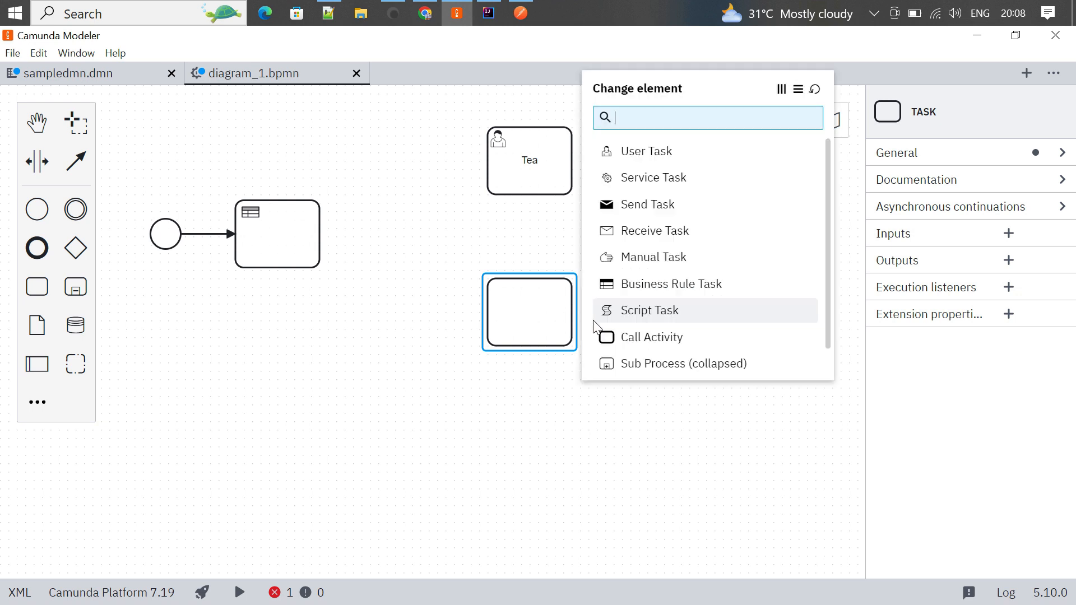
{"action": "left_click", "coordinate": [653, 154]}
{"action": "double_click", "coordinate": [548, 310]}
{"action": "type", "text": "Coffee"}
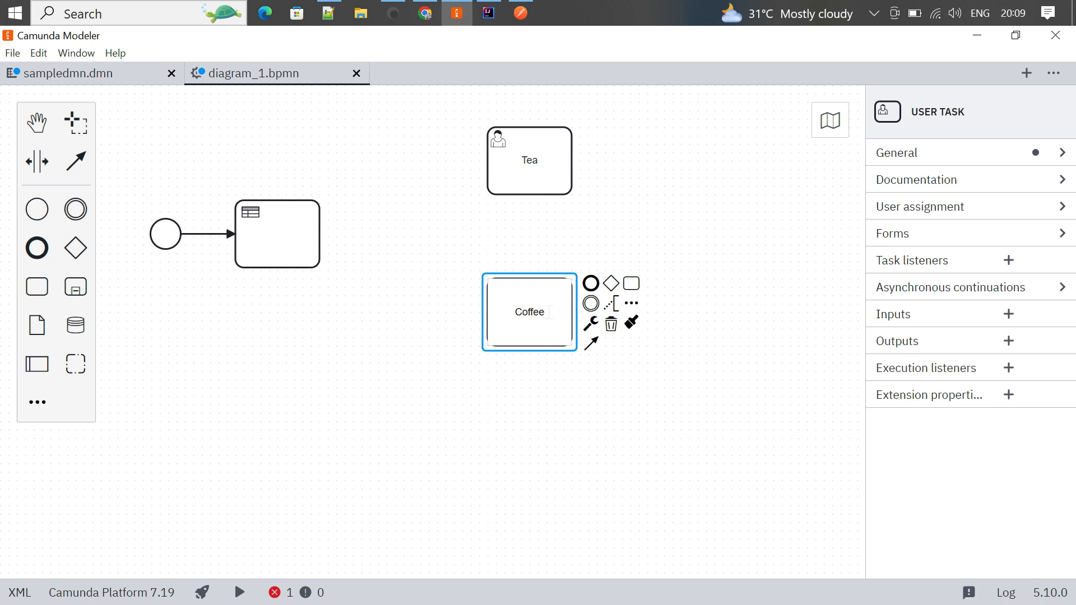
{"action": "left_click", "coordinate": [566, 396]}
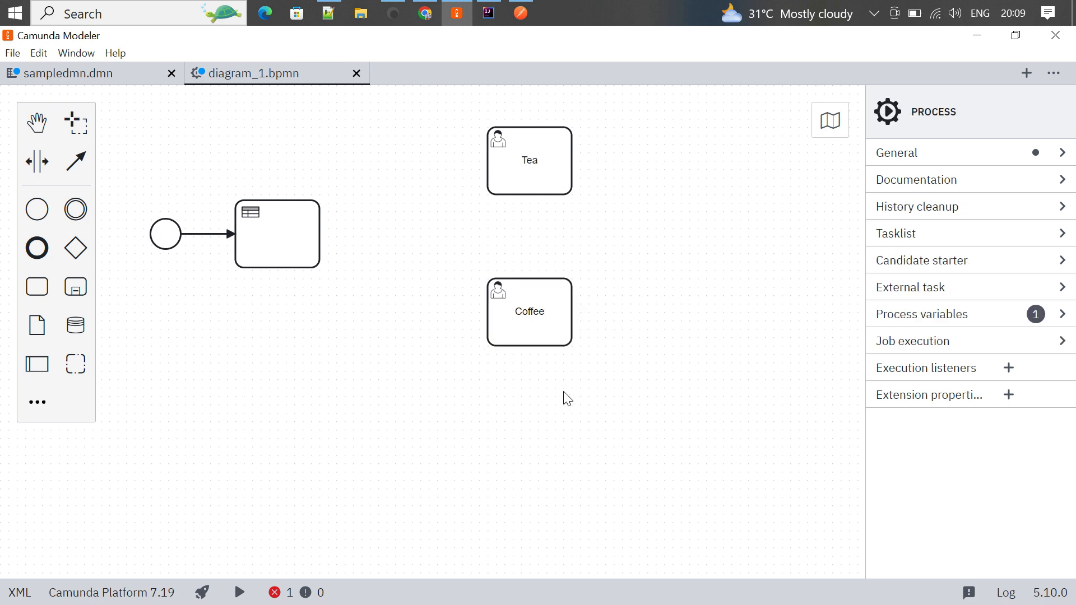
- Place an exclusive gateway right of the business rule task and connect the task to it
{"action": "left_click", "coordinate": [71, 254]}
{"action": "left_click", "coordinate": [399, 239]}
{"action": "left_click", "coordinate": [394, 232]}
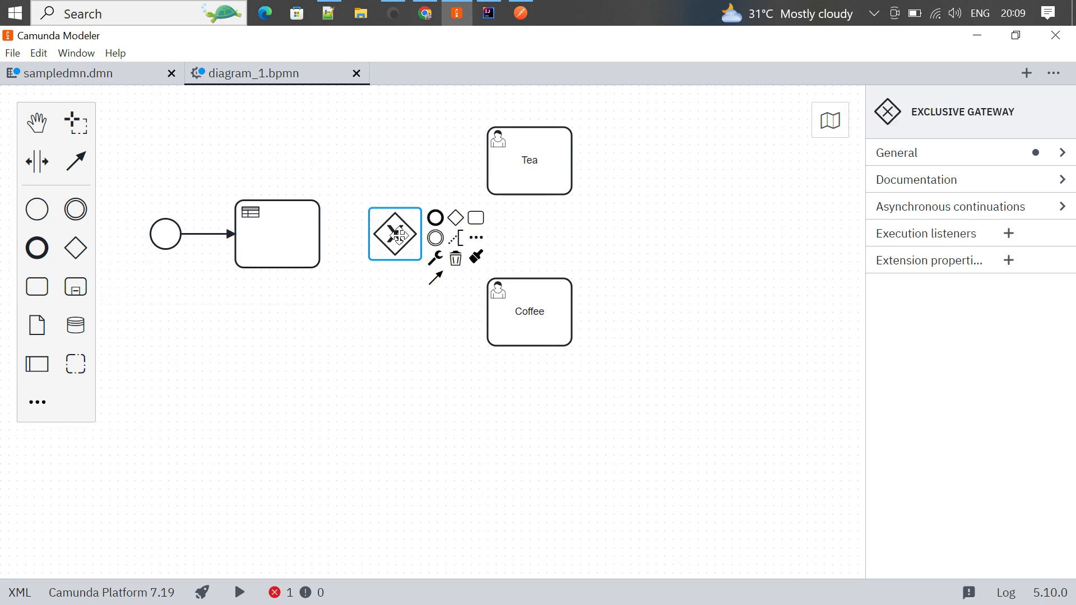
{"action": "left_click", "coordinate": [293, 235]}
{"action": "left_click_drag", "start_coordinate": [339, 263], "coordinate": [394, 246]}
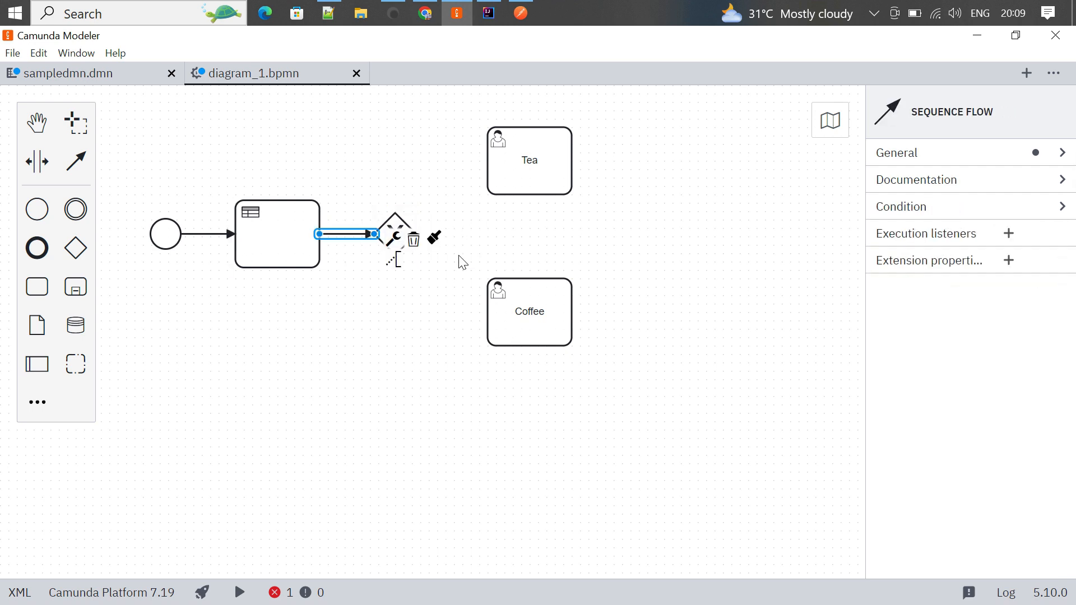
{"action": "left_click", "coordinate": [471, 223]}
- Draw sequence flows from the gateway to the Tea and Coffee user tasks
{"action": "left_click", "coordinate": [403, 238]}
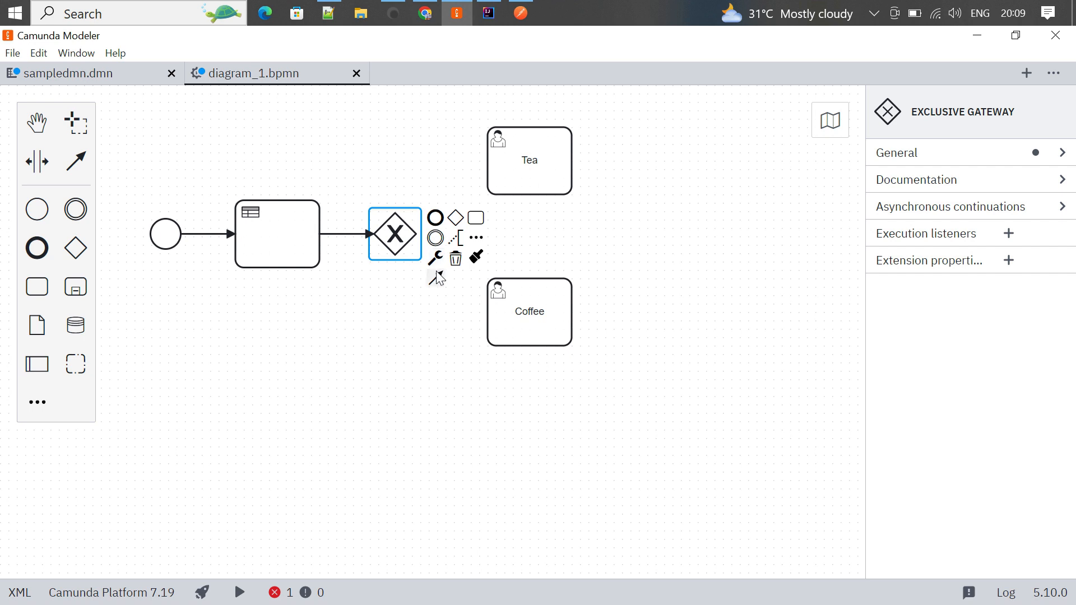
{"action": "left_click_drag", "start_coordinate": [436, 278], "coordinate": [496, 174]}
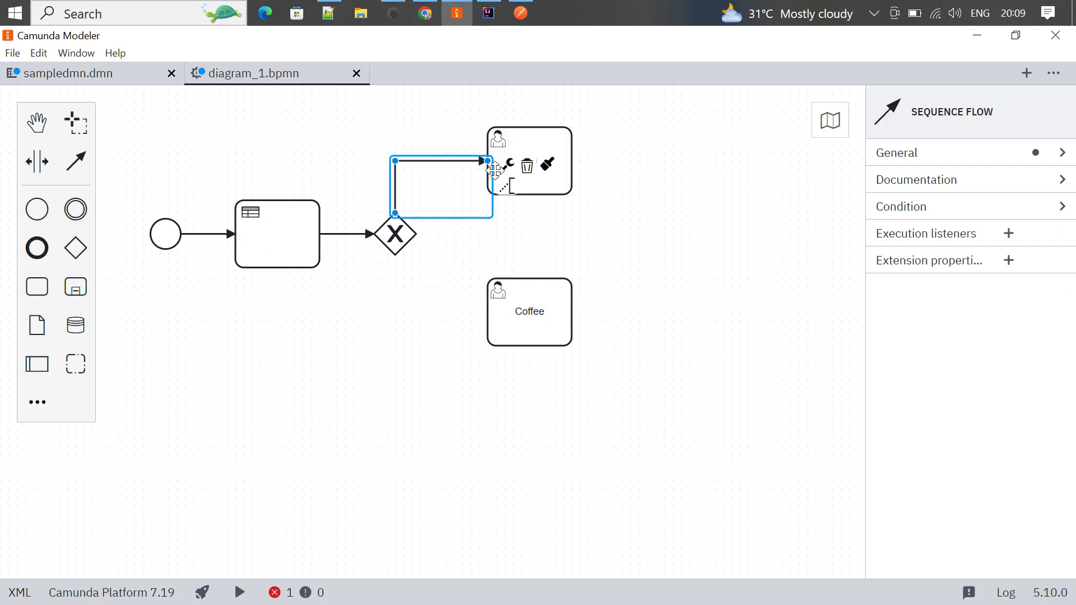
{"action": "left_click", "coordinate": [399, 243]}
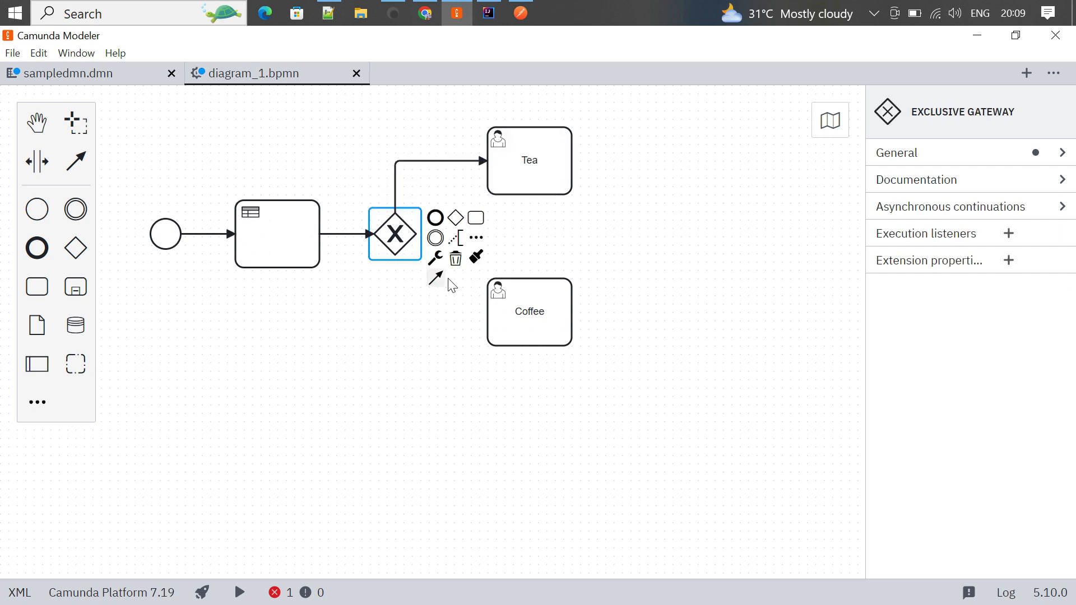
{"action": "left_click_drag", "start_coordinate": [438, 282], "coordinate": [505, 332]}
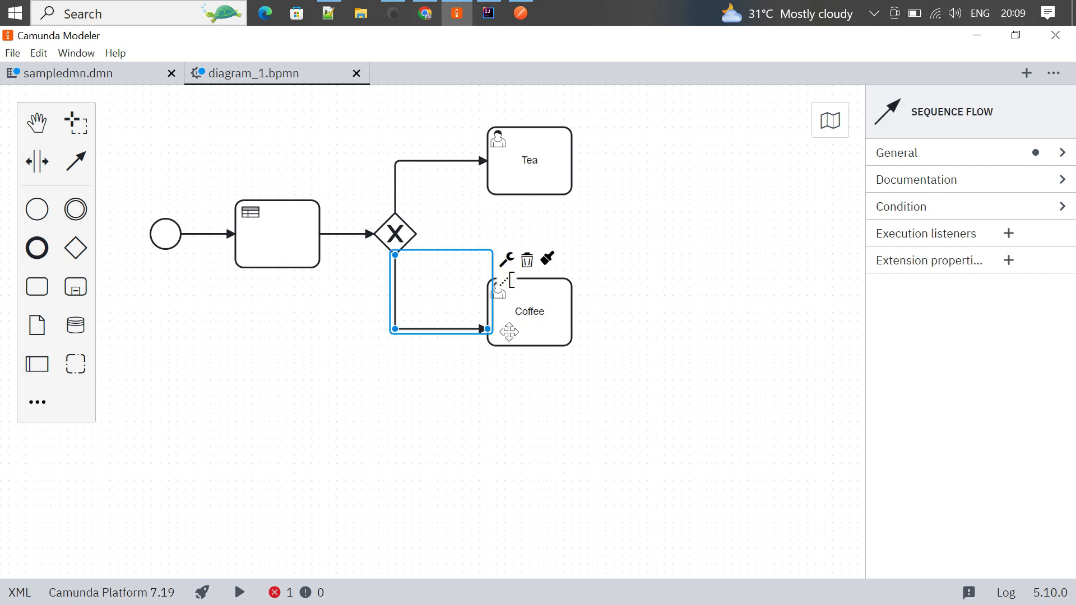
{"action": "left_click", "coordinate": [511, 397]}
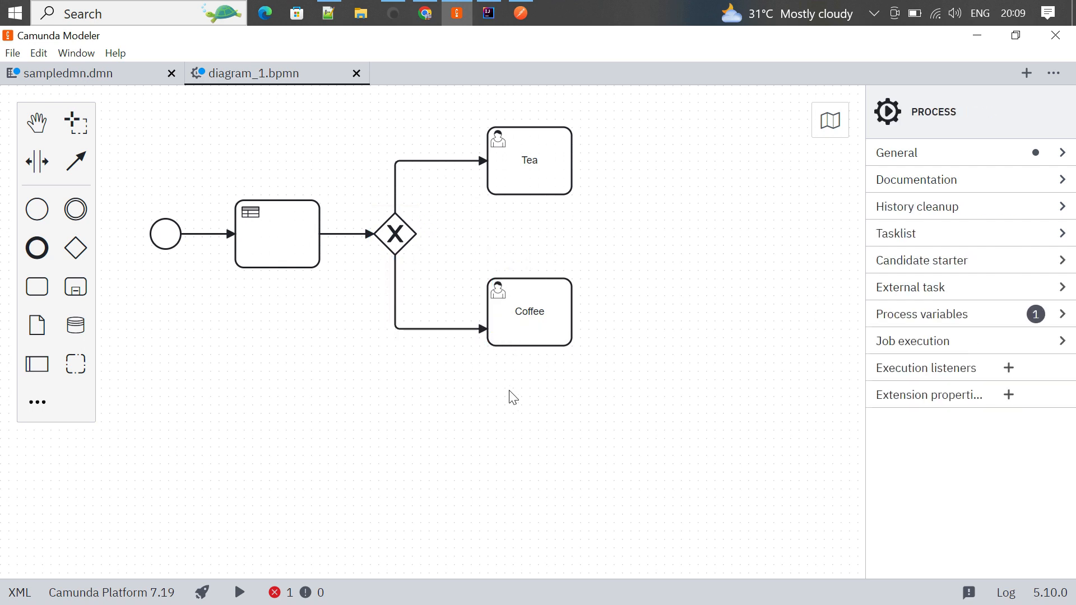
{"action": "left_click", "coordinate": [392, 192]}
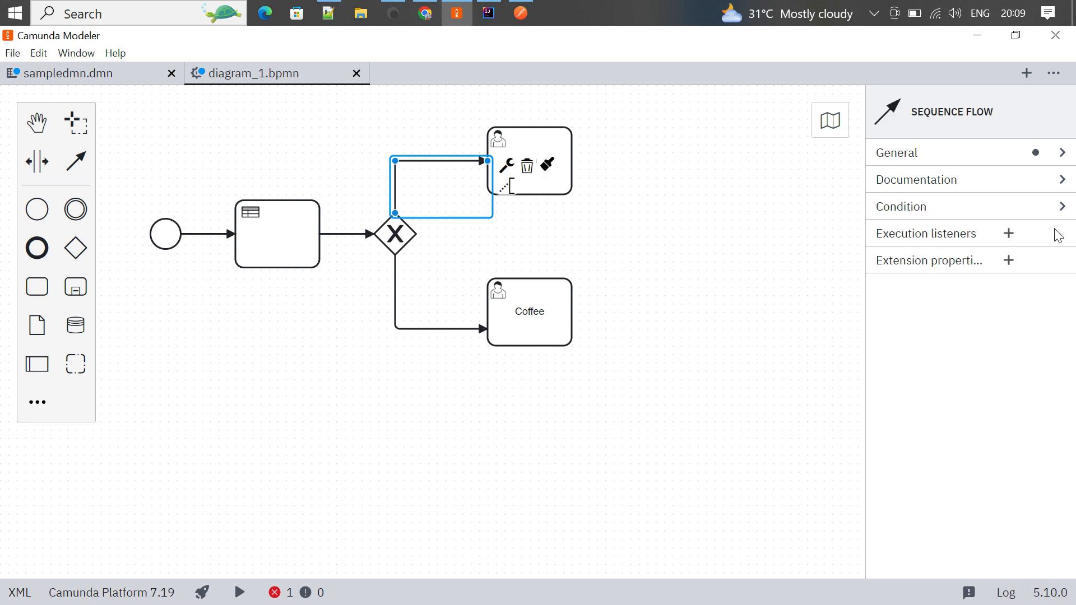
- Give the Tea flow an Expression condition ${drink=='Tea'} and copy the expression
{"action": "left_click", "coordinate": [1068, 208]}
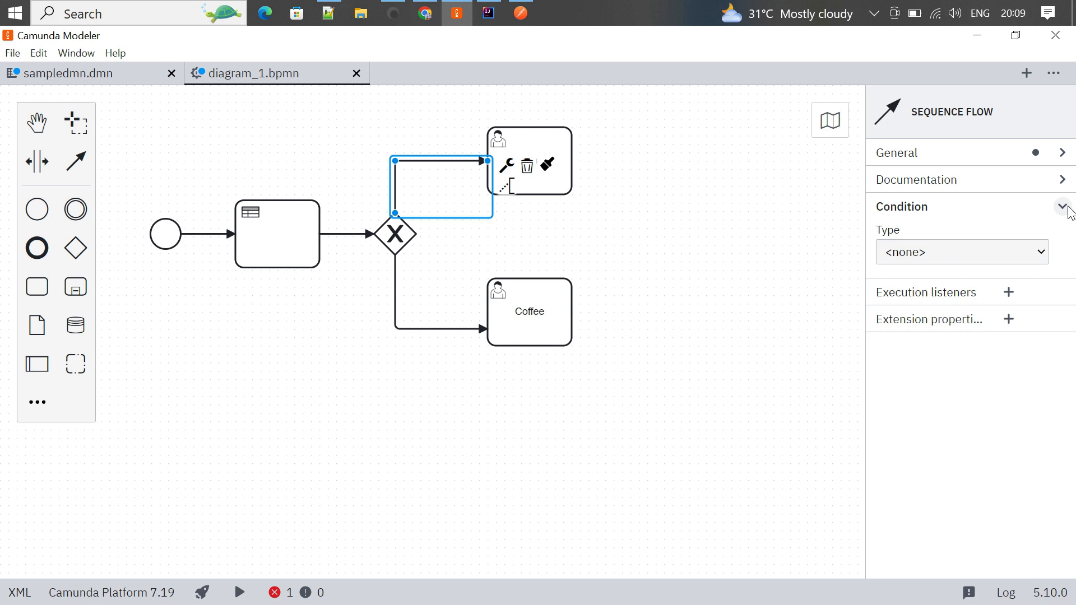
{"action": "left_click", "coordinate": [1052, 258]}
{"action": "left_click", "coordinate": [951, 306]}
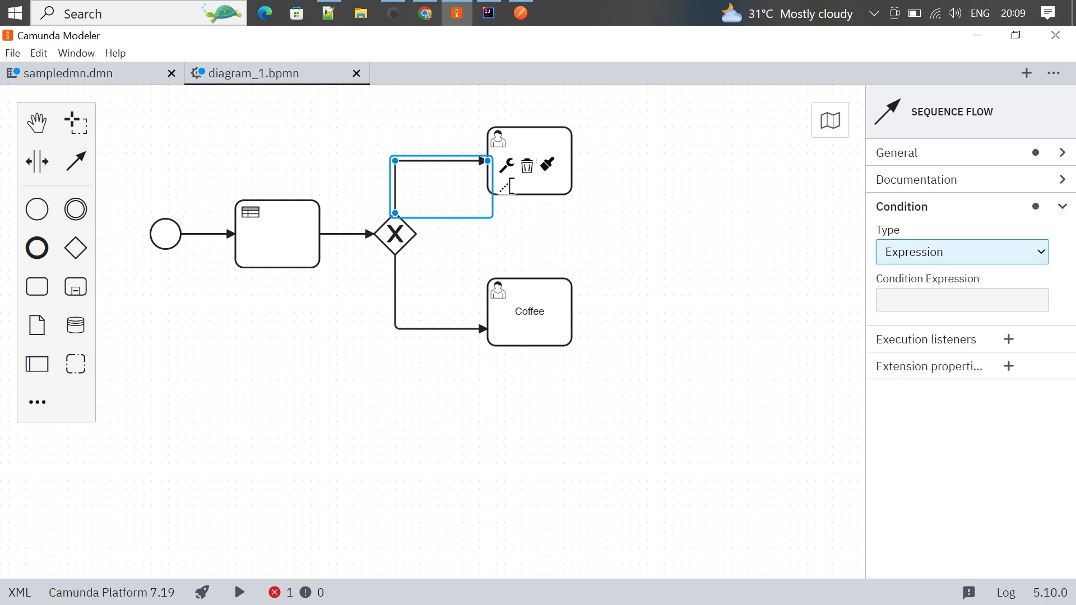
{"action": "left_click", "coordinate": [951, 302]}
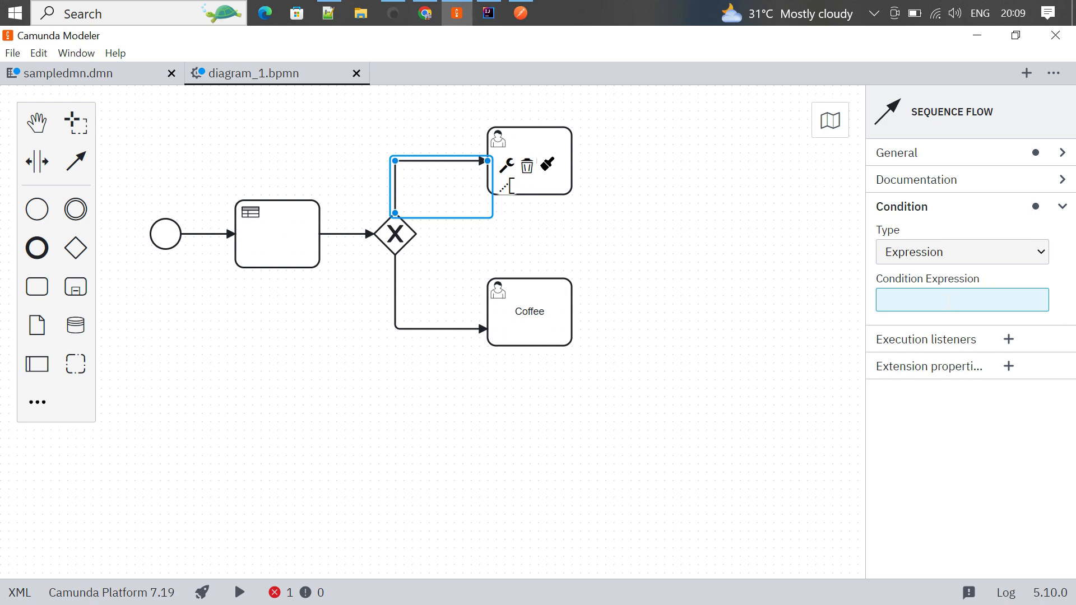
{"action": "type", "text": "${drink=='Tea'}"}
{"action": "left_click_drag", "start_coordinate": [976, 300], "coordinate": [881, 301]}
{"action": "key", "text": "ctrl+c"}
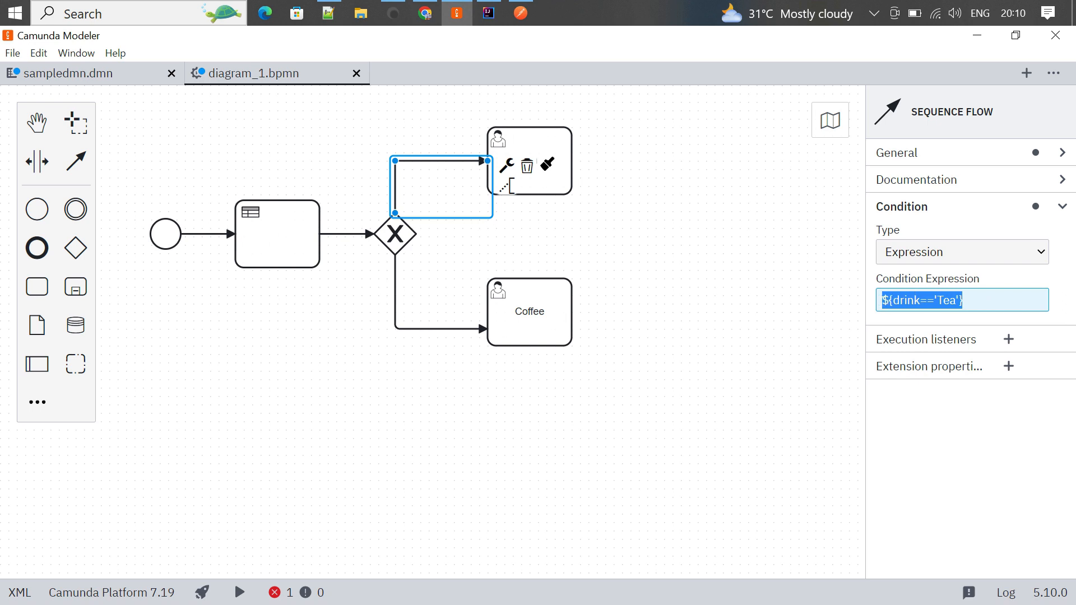
{"action": "left_click", "coordinate": [406, 331]}
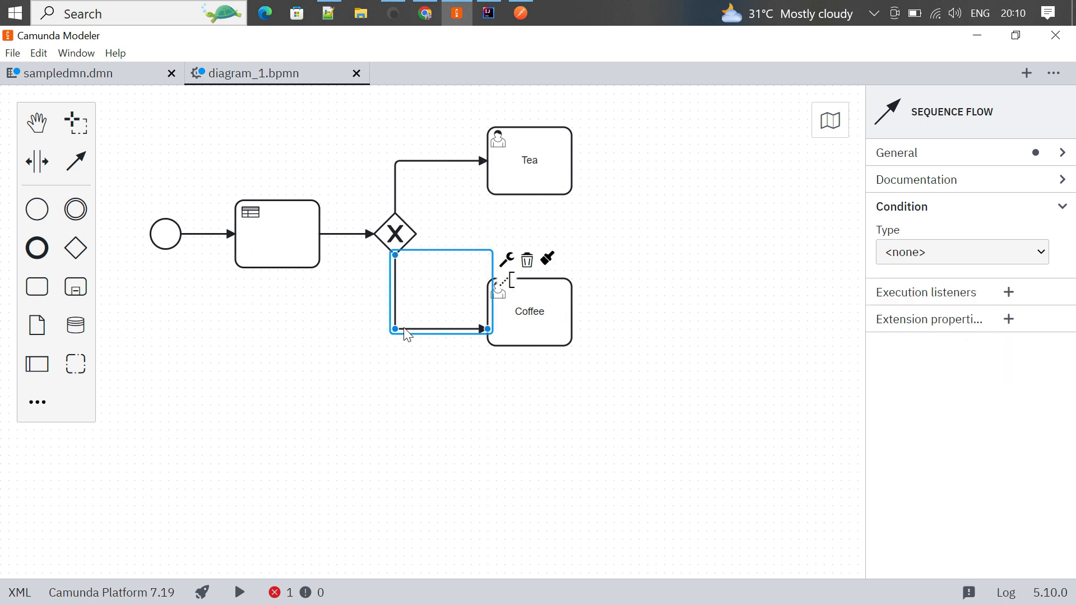
- Paste the copied condition into the Coffee flow as an Expression, changing it to ${drink=='Coffee'}
{"action": "left_click", "coordinate": [1033, 251]}
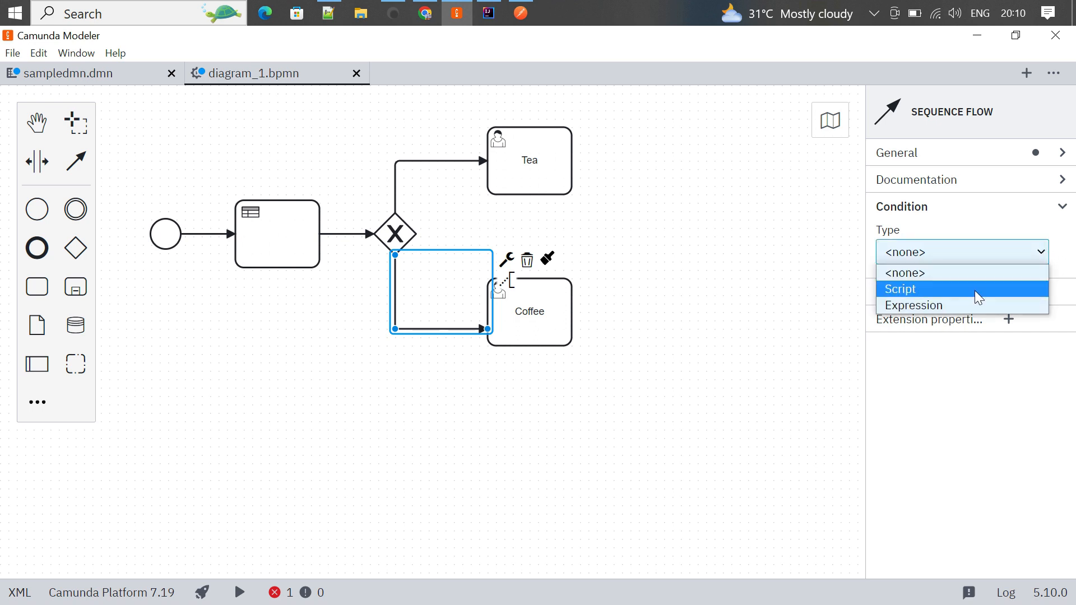
{"action": "left_click", "coordinate": [1017, 307]}
{"action": "left_click", "coordinate": [942, 306]}
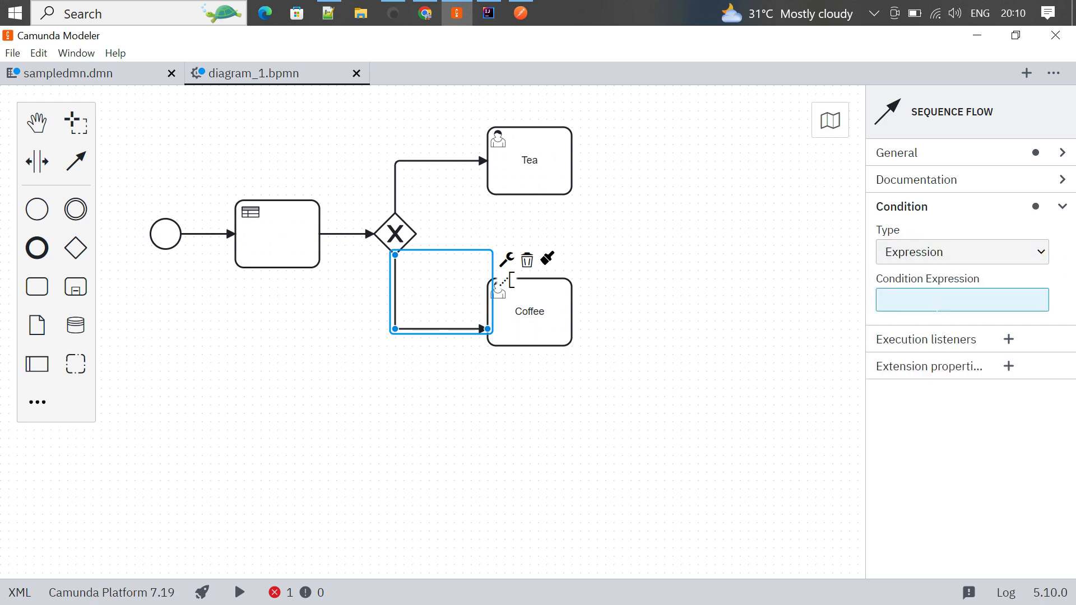
{"action": "key", "text": "ctrl+v"}
{"action": "double_click", "coordinate": [950, 303]}
{"action": "type", "text": "Coffee"}
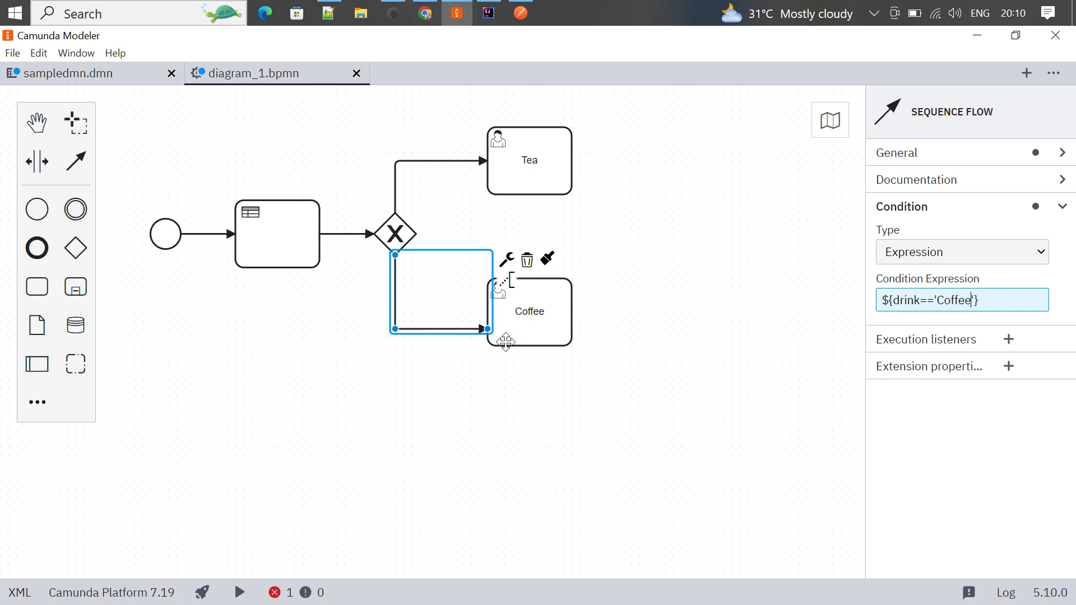
{"action": "left_click", "coordinate": [636, 352]}
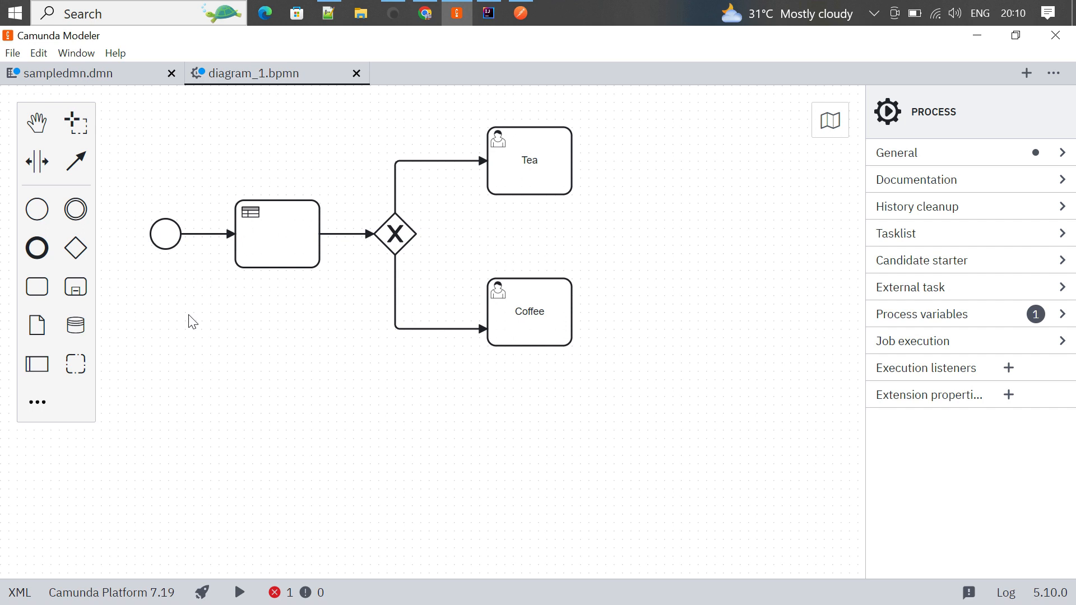
{"action": "left_click", "coordinate": [110, 73]}
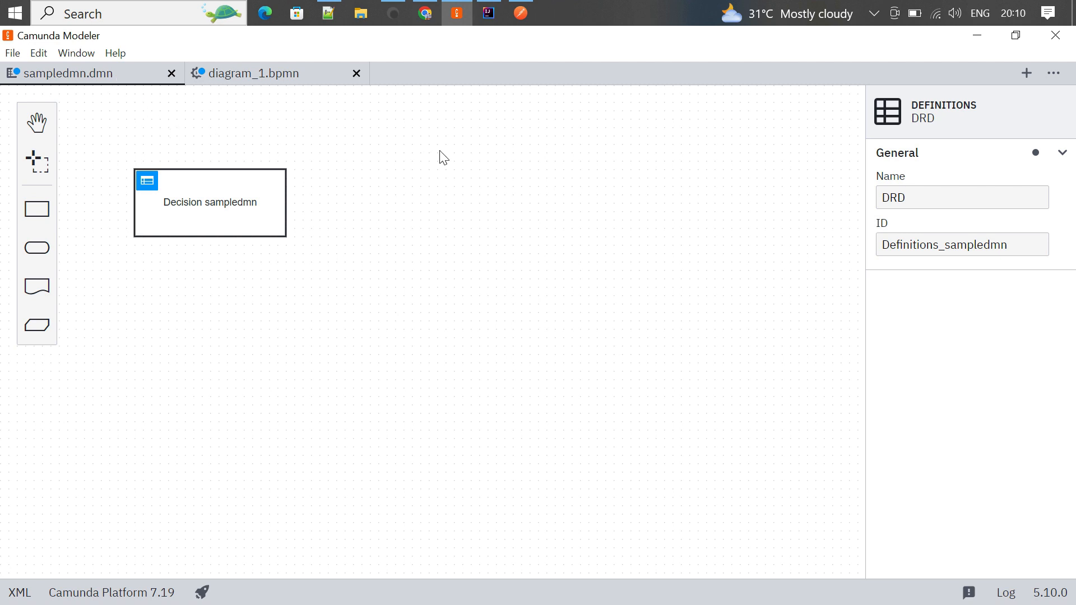
{"action": "left_click", "coordinate": [296, 77]}
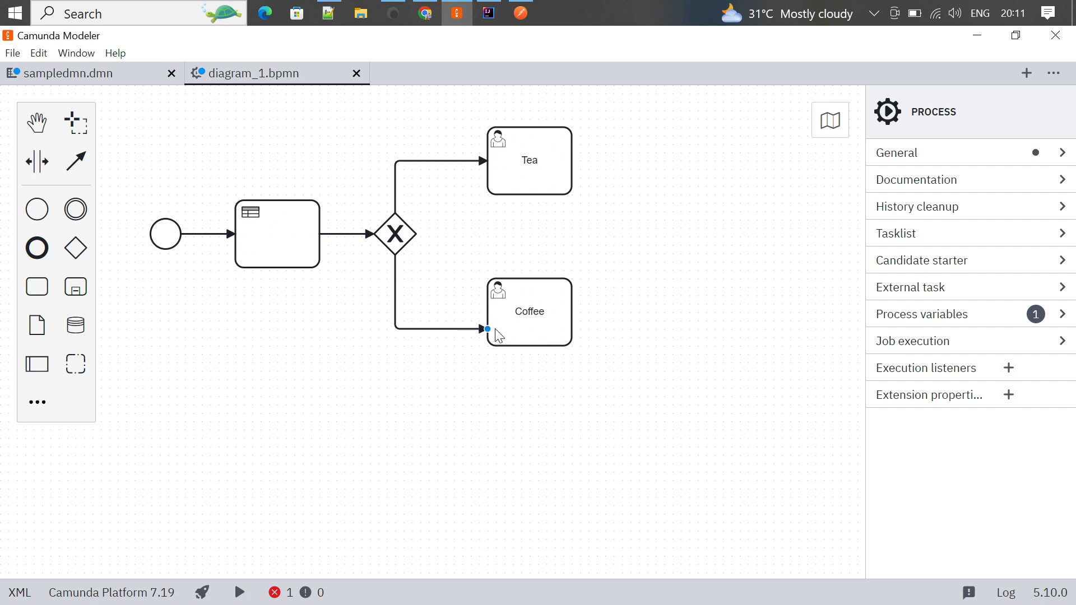
- Place an end event right of the branches and connect the Tea and Coffee tasks to it
{"action": "left_click_drag", "start_coordinate": [37, 248], "coordinate": [672, 234]}
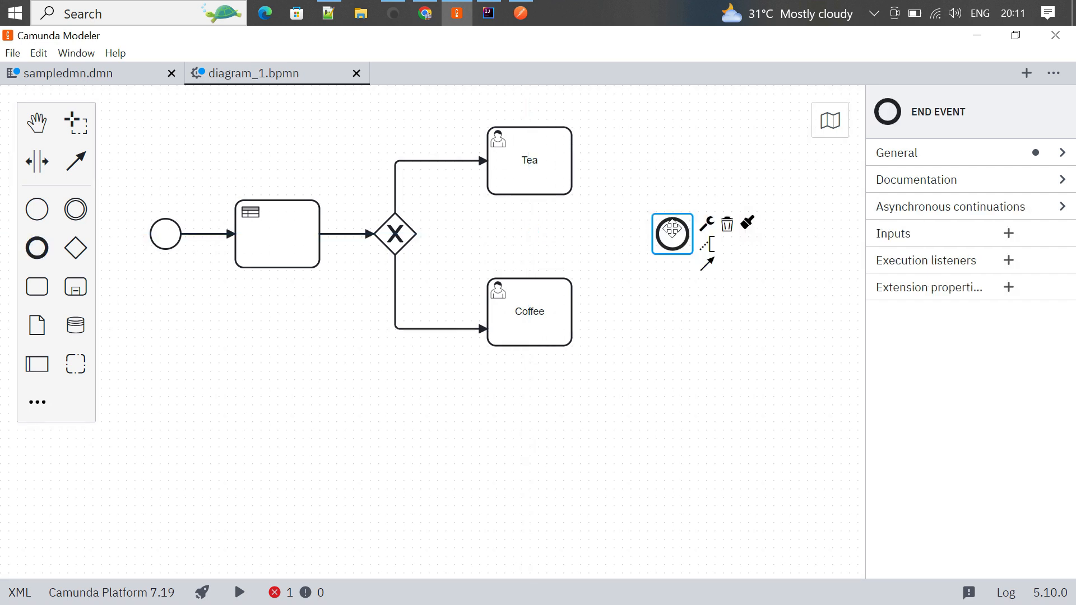
{"action": "left_click", "coordinate": [671, 367]}
{"action": "left_click", "coordinate": [532, 158]}
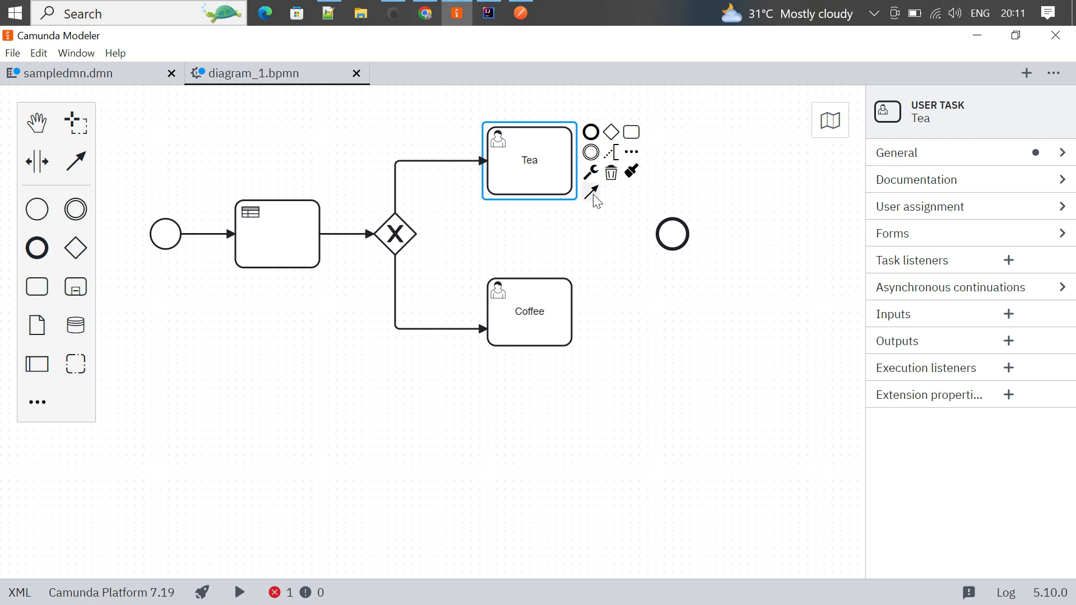
{"action": "left_click_drag", "start_coordinate": [588, 194], "coordinate": [665, 235]}
{"action": "left_click", "coordinate": [652, 236]}
{"action": "left_click", "coordinate": [530, 323]}
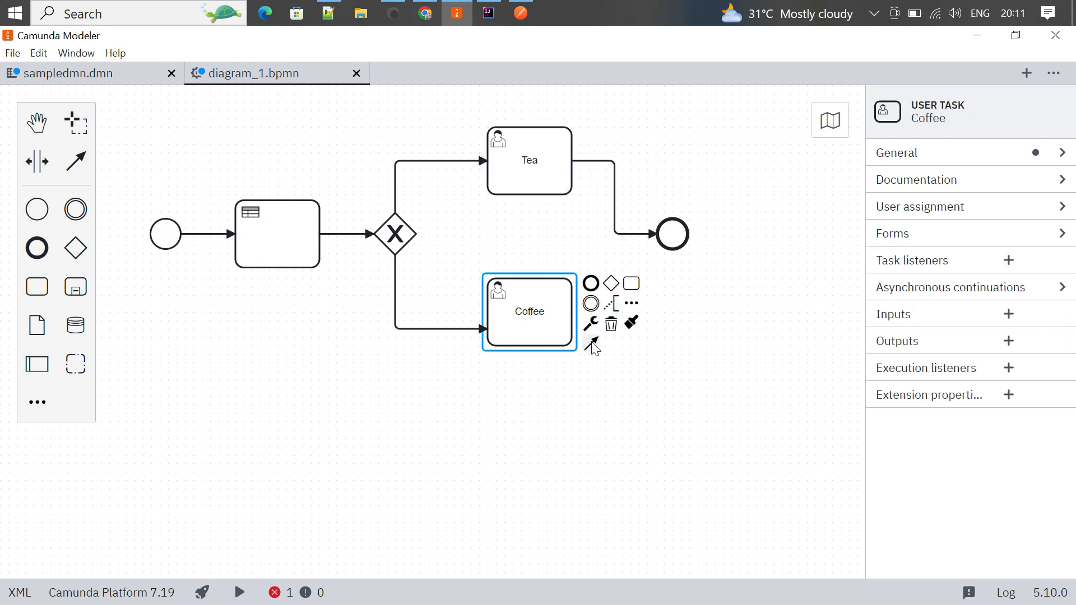
{"action": "left_click_drag", "start_coordinate": [592, 343], "coordinate": [667, 234]}
{"action": "left_click", "coordinate": [736, 370]}
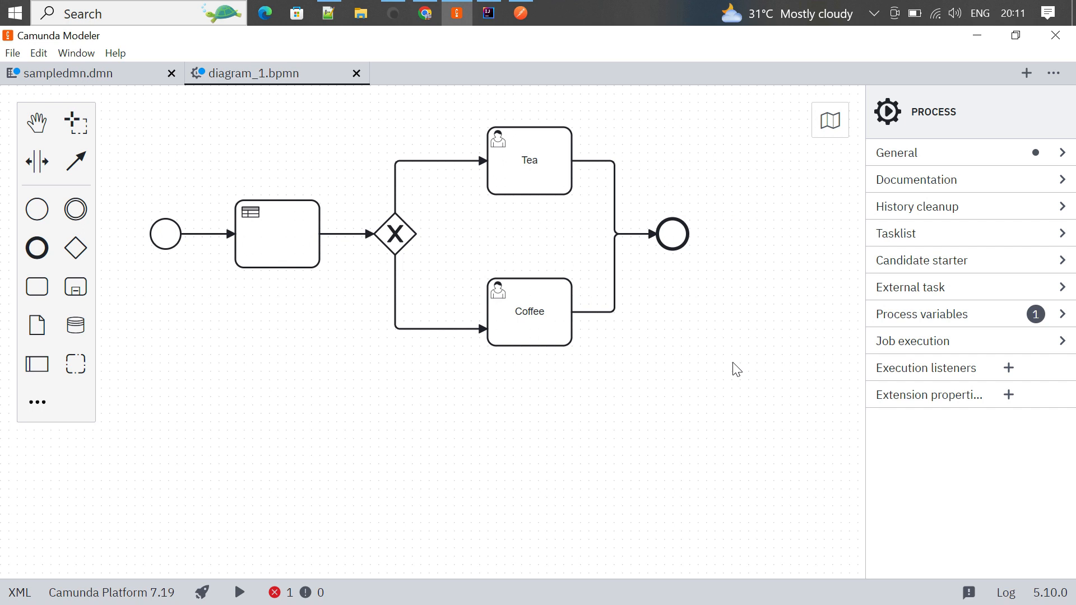
- Review the start event, the business rule task's decision settings, and the exclusive gateway
{"action": "left_click", "coordinate": [166, 231]}
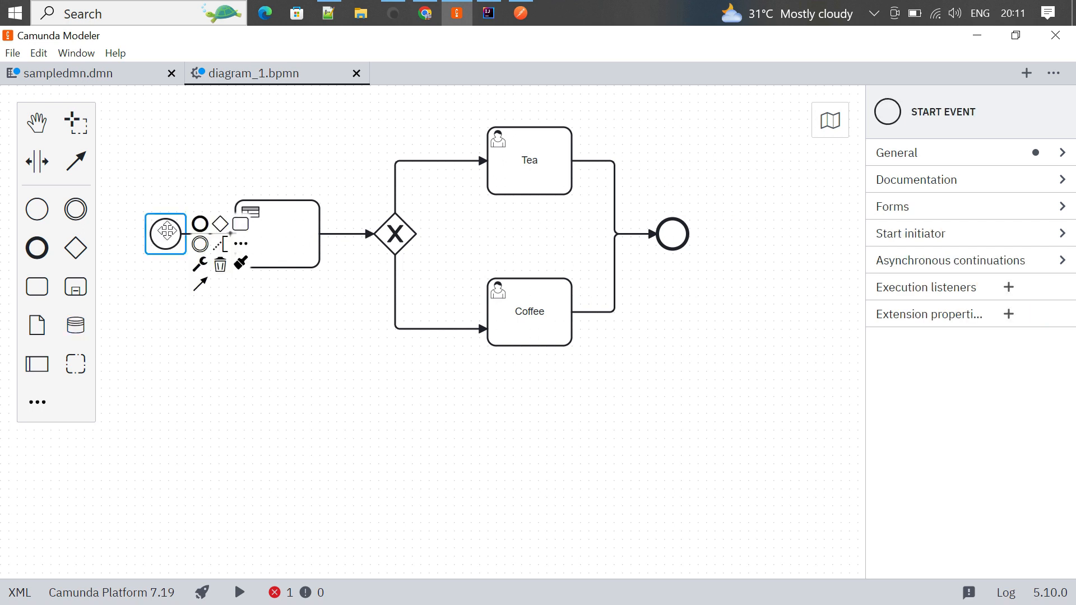
{"action": "left_click", "coordinate": [272, 240]}
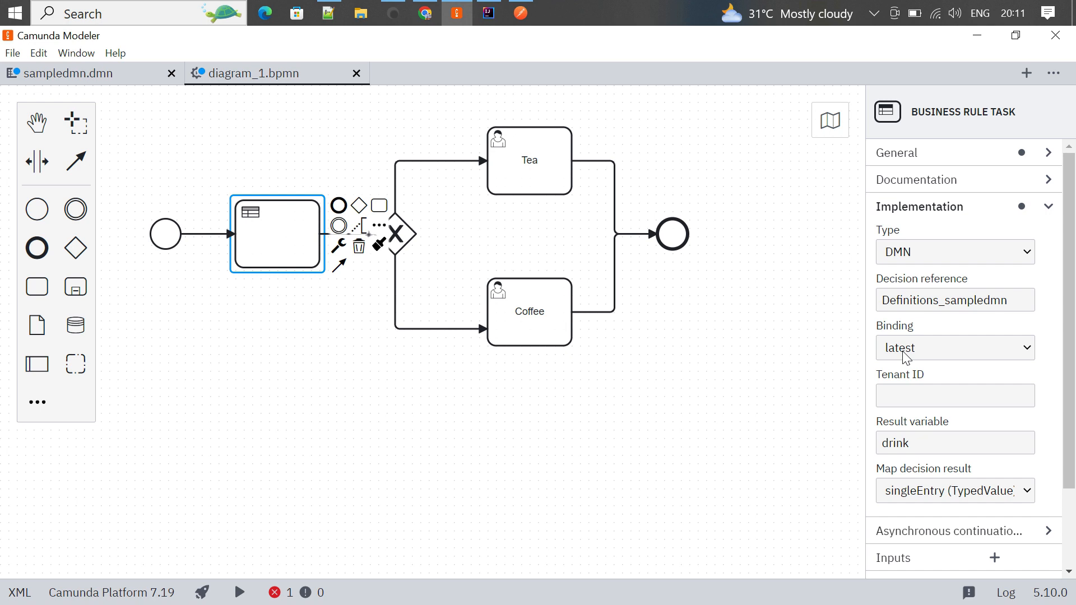
{"action": "scroll", "coordinate": [902, 429], "scroll_direction": "down", "scroll_amount": 2}
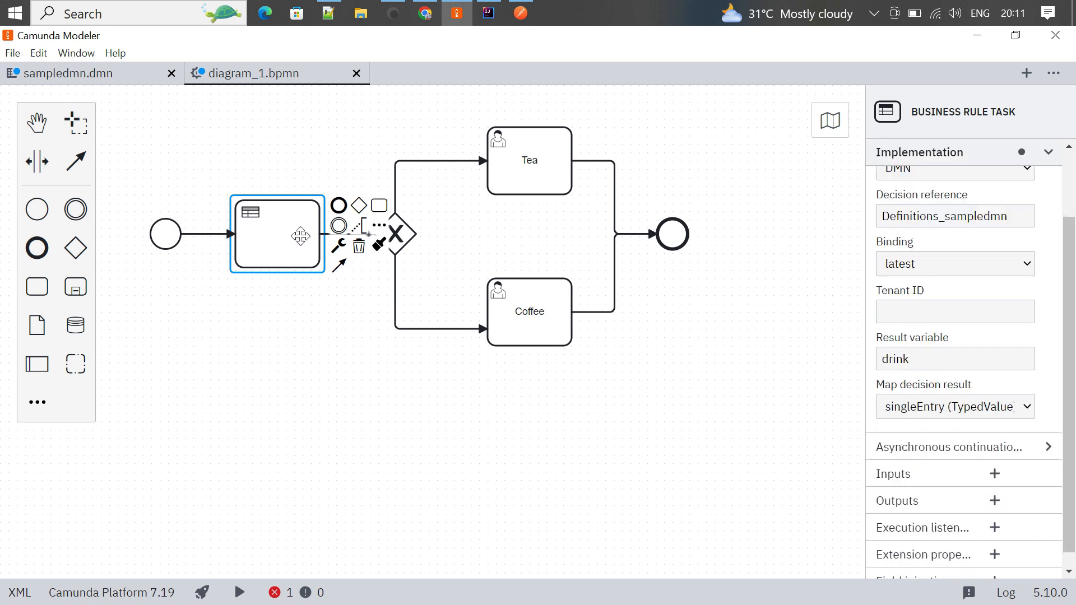
{"action": "left_click", "coordinate": [326, 307]}
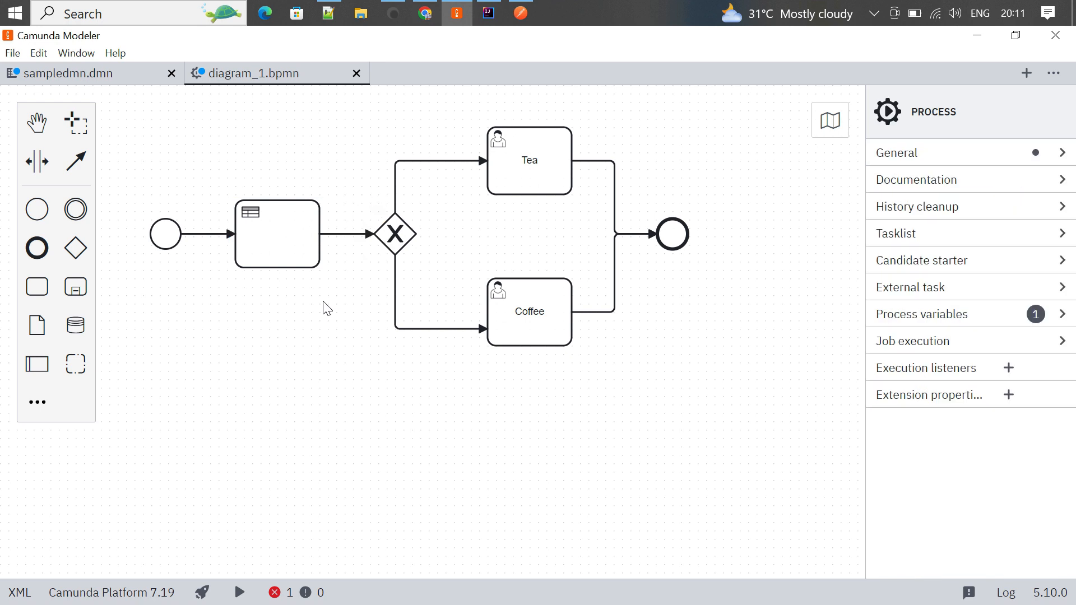
{"action": "left_click", "coordinate": [297, 247]}
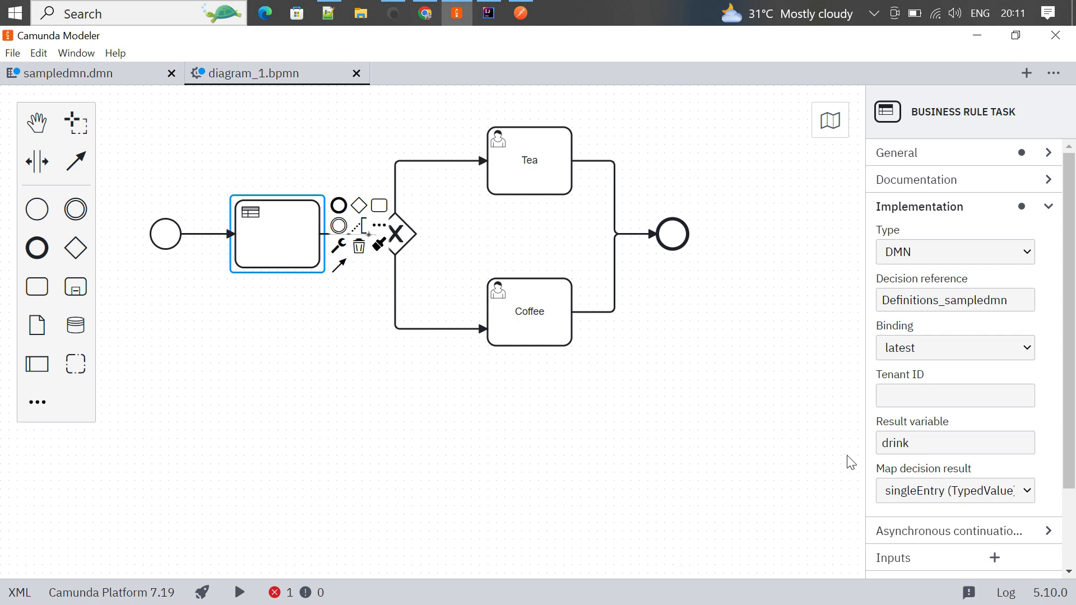
{"action": "scroll", "coordinate": [947, 429], "scroll_direction": "down", "scroll_amount": 1}
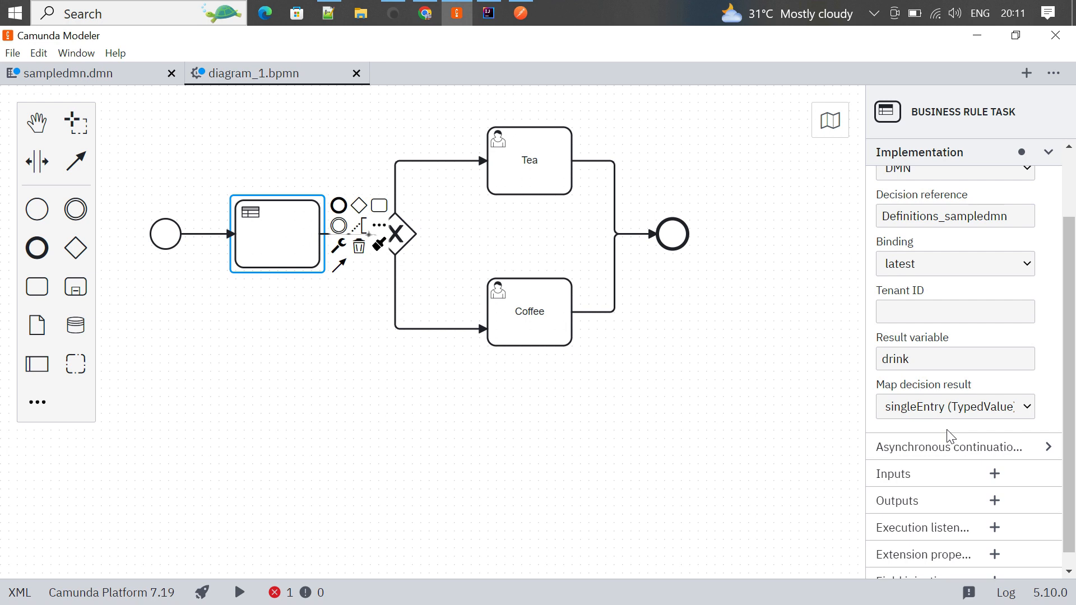
{"action": "left_click", "coordinate": [697, 457]}
{"action": "left_click", "coordinate": [396, 232]}
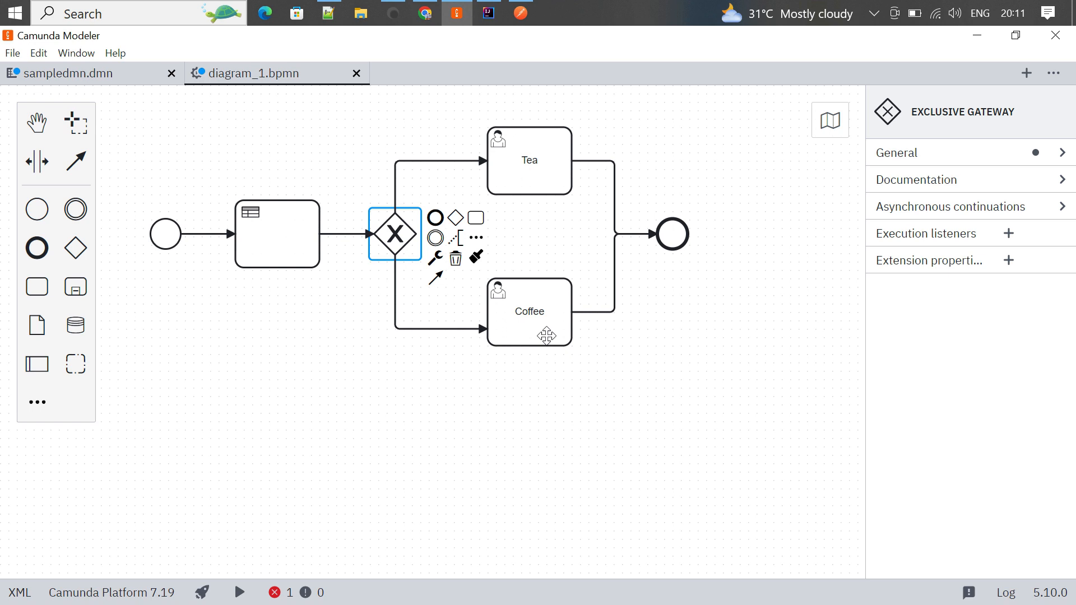
{"action": "left_click", "coordinate": [767, 420]}
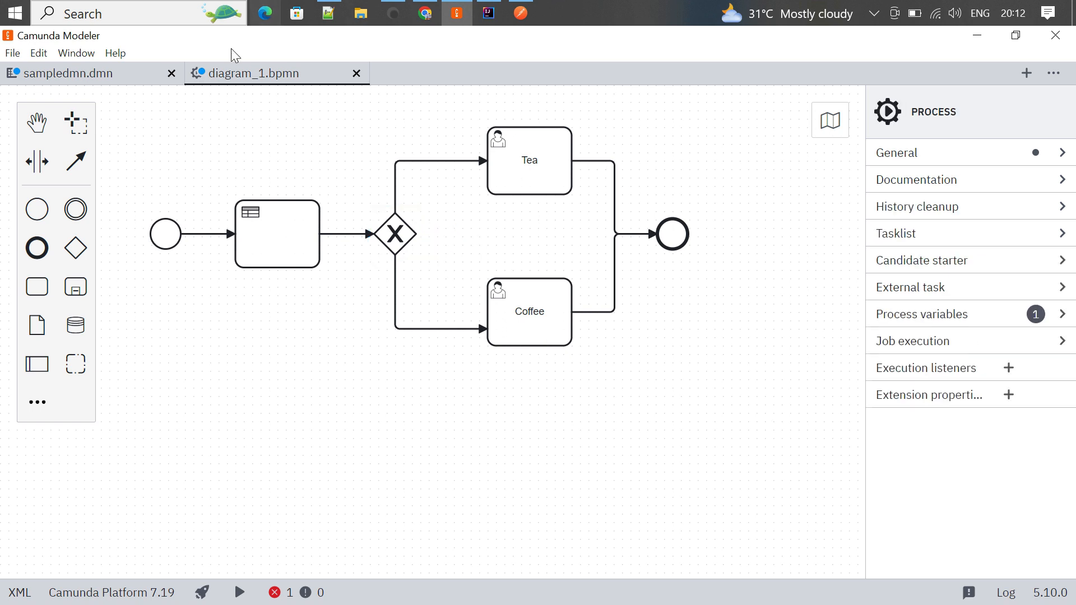
- Save the diagram under the new name sample_process
{"action": "left_click", "coordinate": [13, 55]}
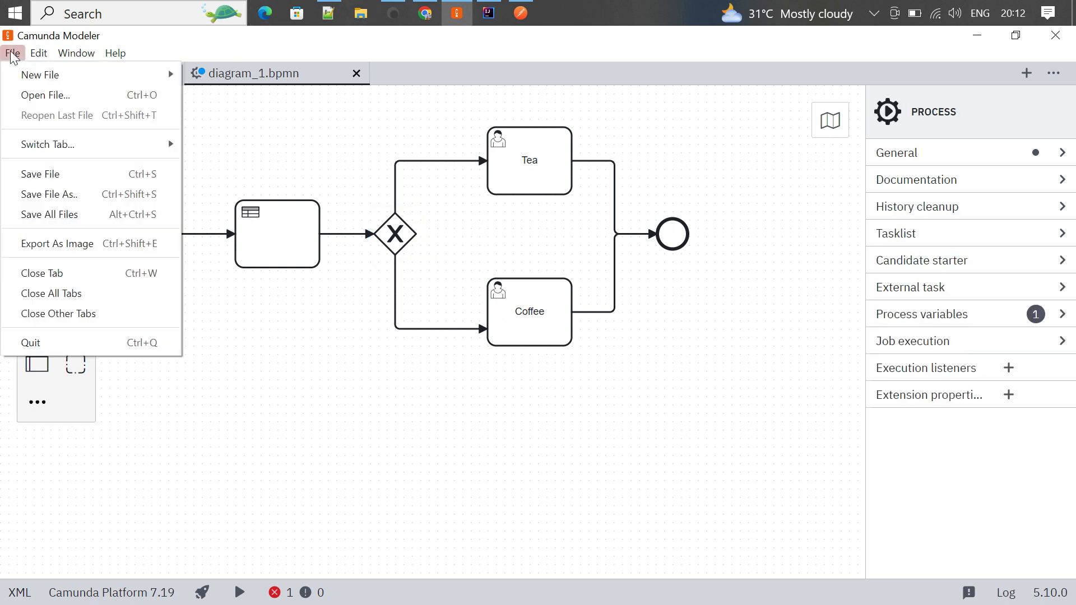
{"action": "left_click", "coordinate": [55, 178]}
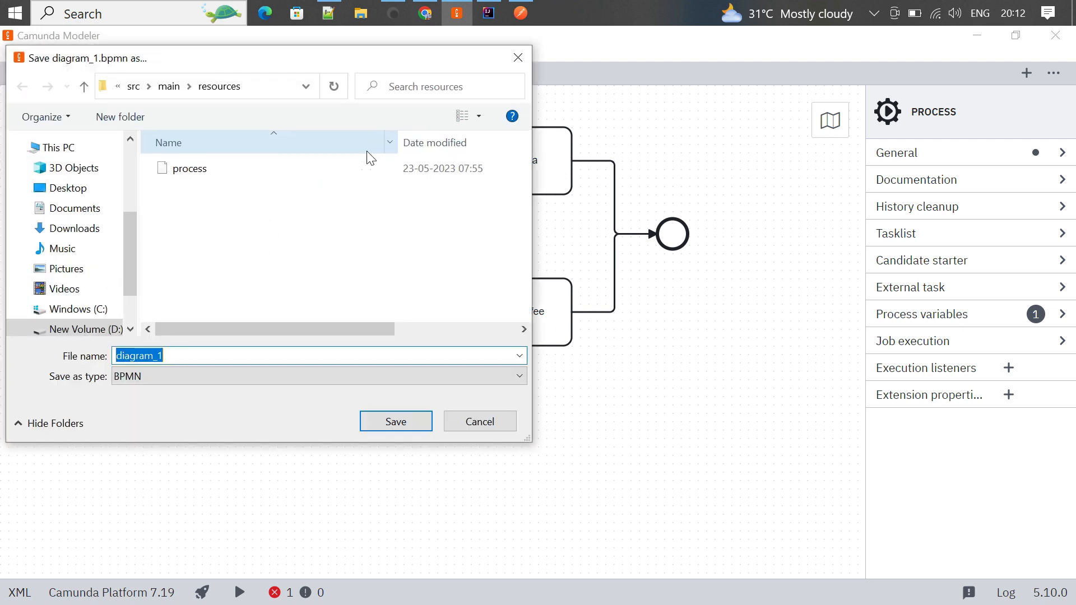
{"action": "type", "text": "s"}
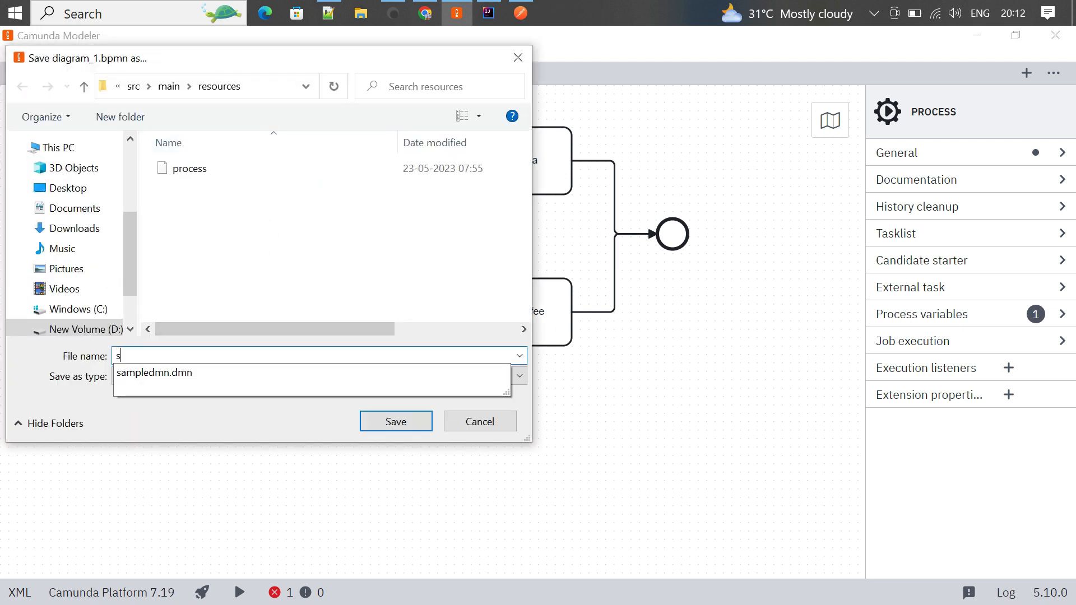
{"action": "type", "text": "ample_process"}
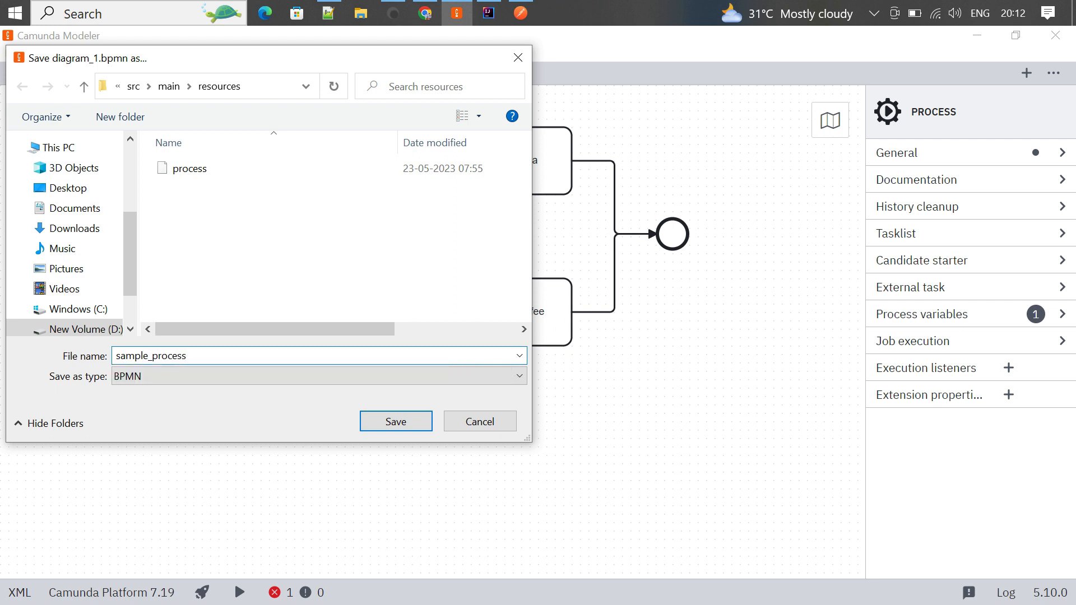
{"action": "left_click", "coordinate": [424, 418]}
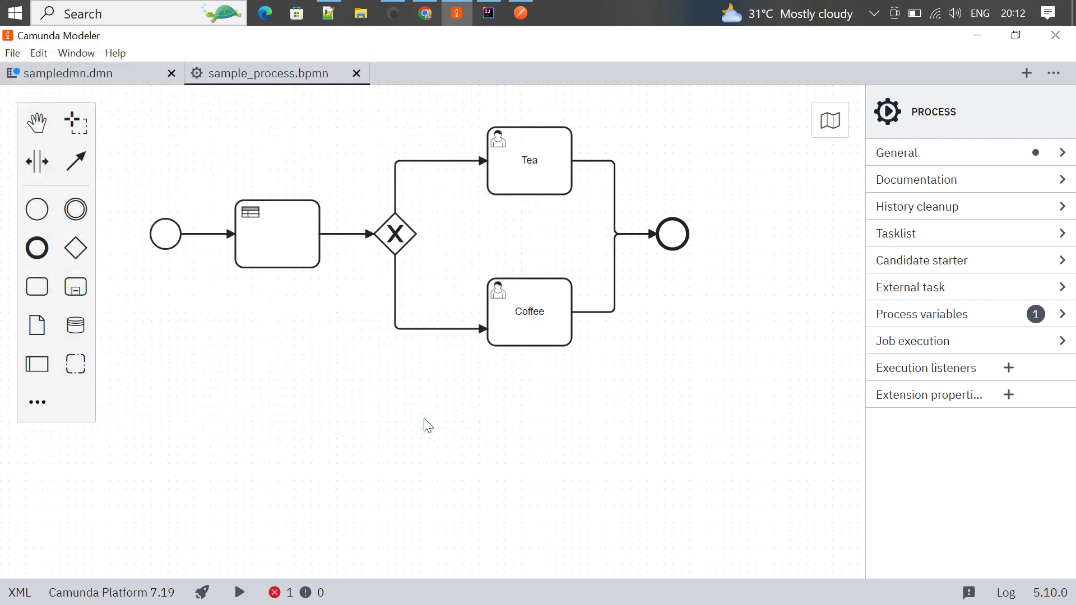
- Change the process ID suffix to 'sample', making it Process_sample, and save the diagram
{"action": "left_click", "coordinate": [1062, 153]}
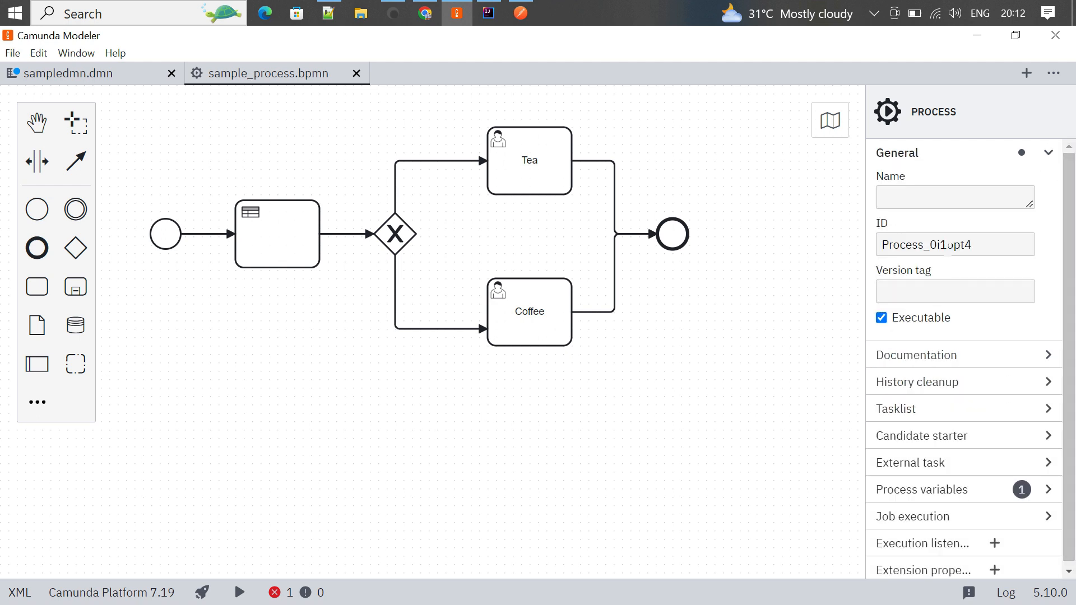
{"action": "left_click_drag", "start_coordinate": [930, 245], "coordinate": [984, 246]}
{"action": "type", "text": "sample"}
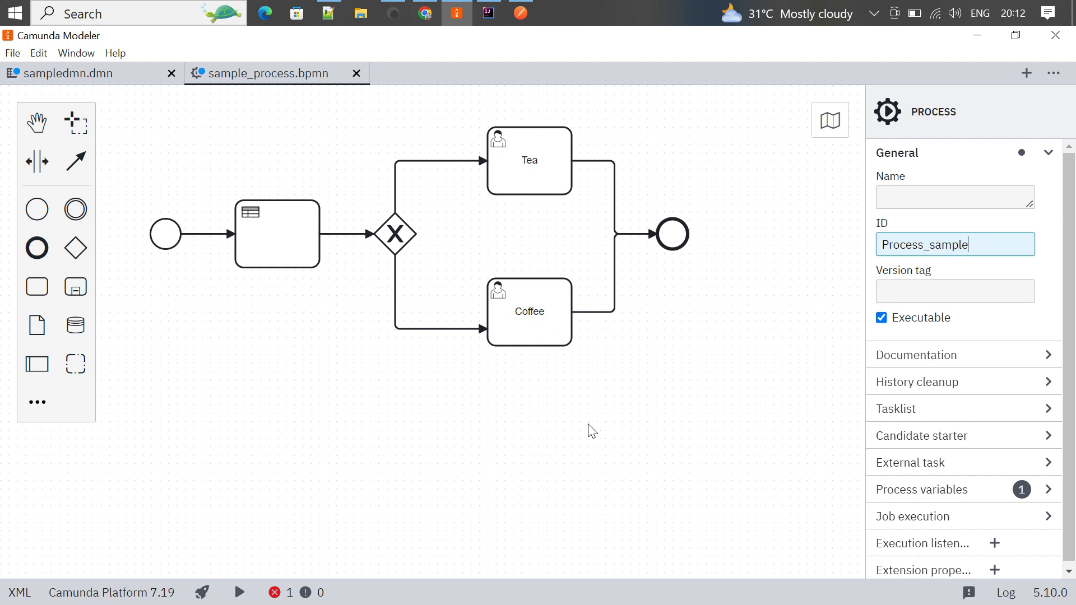
{"action": "left_click", "coordinate": [639, 420]}
{"action": "left_click", "coordinate": [12, 53]}
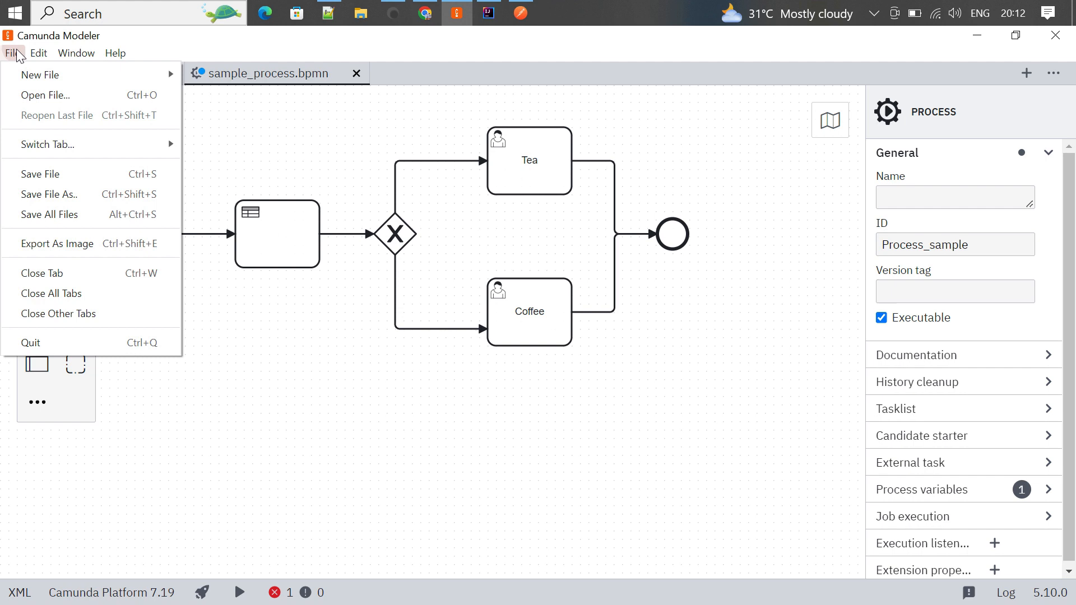
{"action": "left_click", "coordinate": [58, 177]}
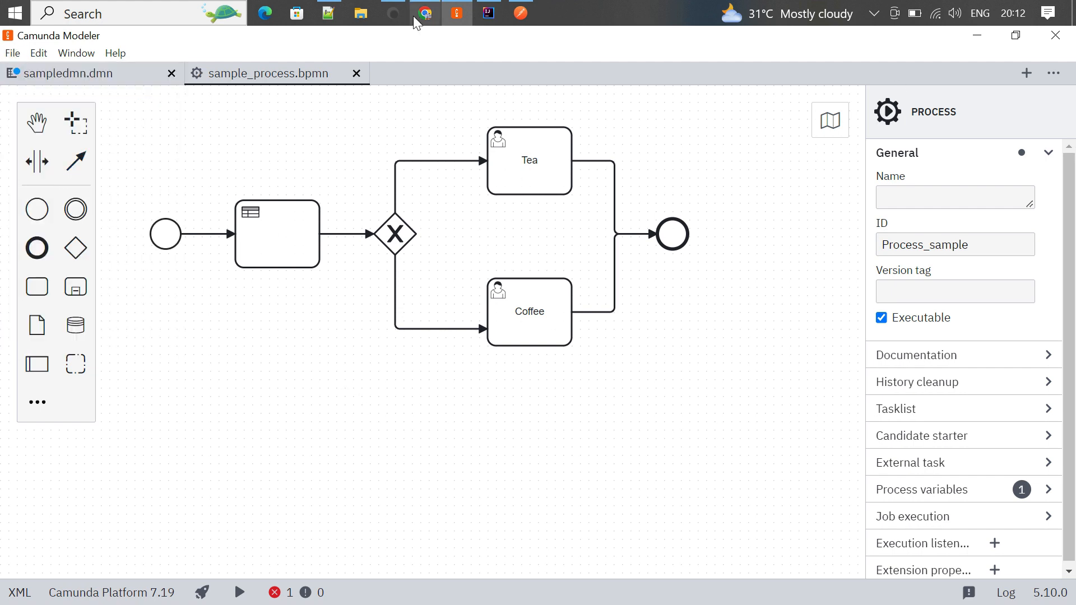
- Restart the application in IntelliJ to redeploy the process, then return to the browser
{"action": "left_click", "coordinate": [489, 13]}
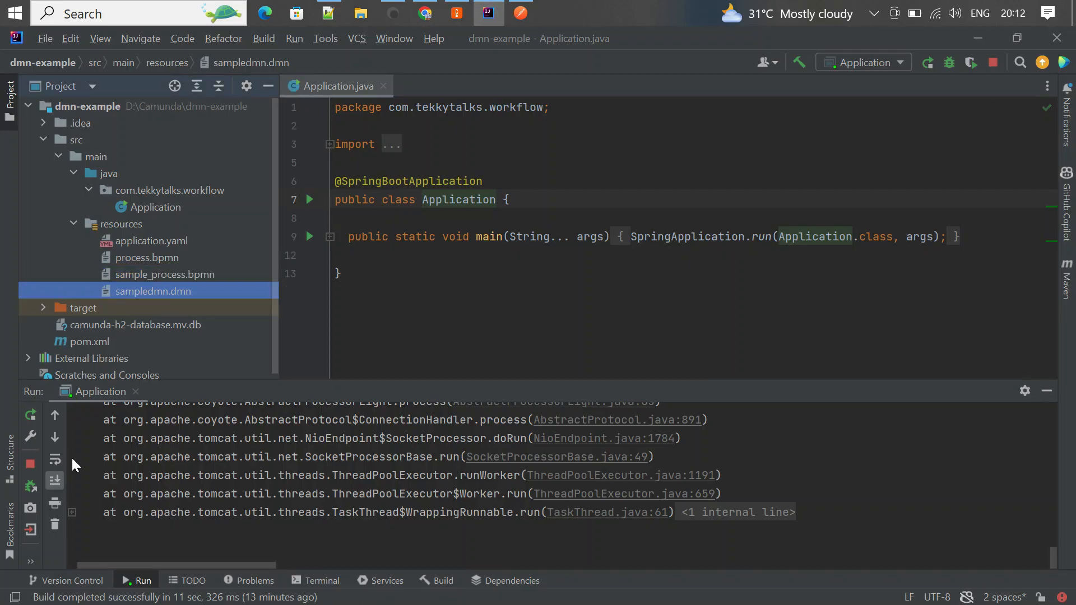
{"action": "left_click", "coordinate": [31, 463]}
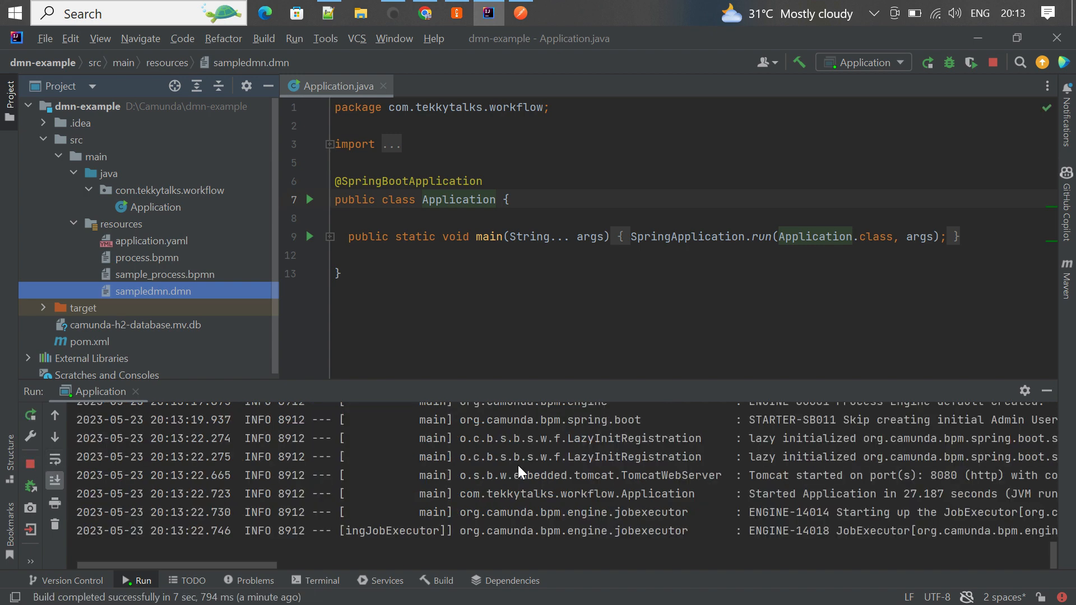
{"action": "left_click", "coordinate": [416, 15]}
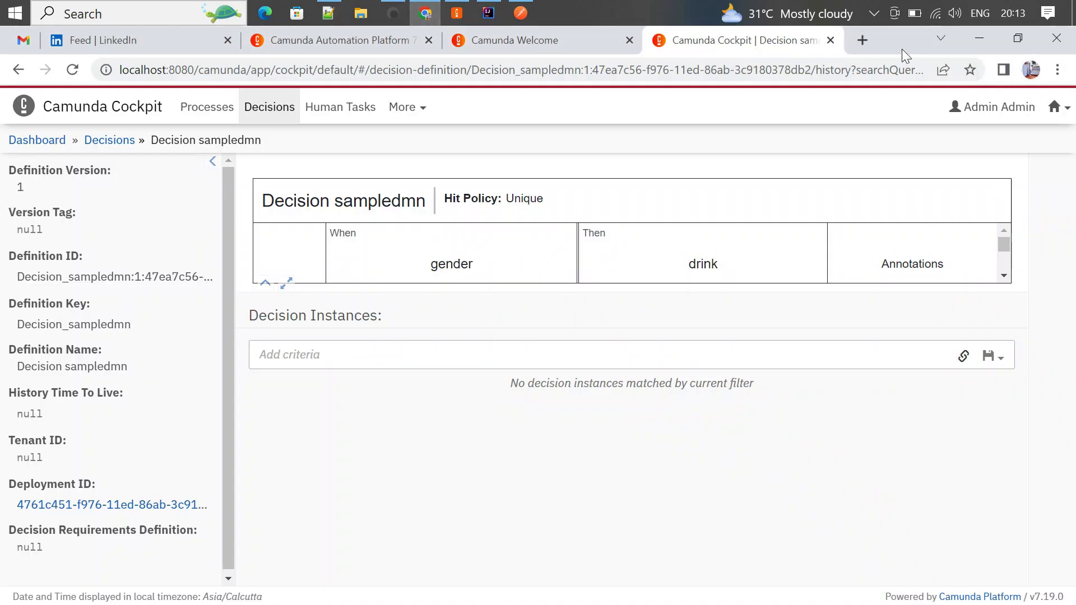
- Load localhost:8080 in a new tab and log in with the administrator credentials
{"action": "left_click", "coordinate": [863, 40]}
{"action": "type", "text": "localhost:8080"}
{"action": "key", "text": "Return"}
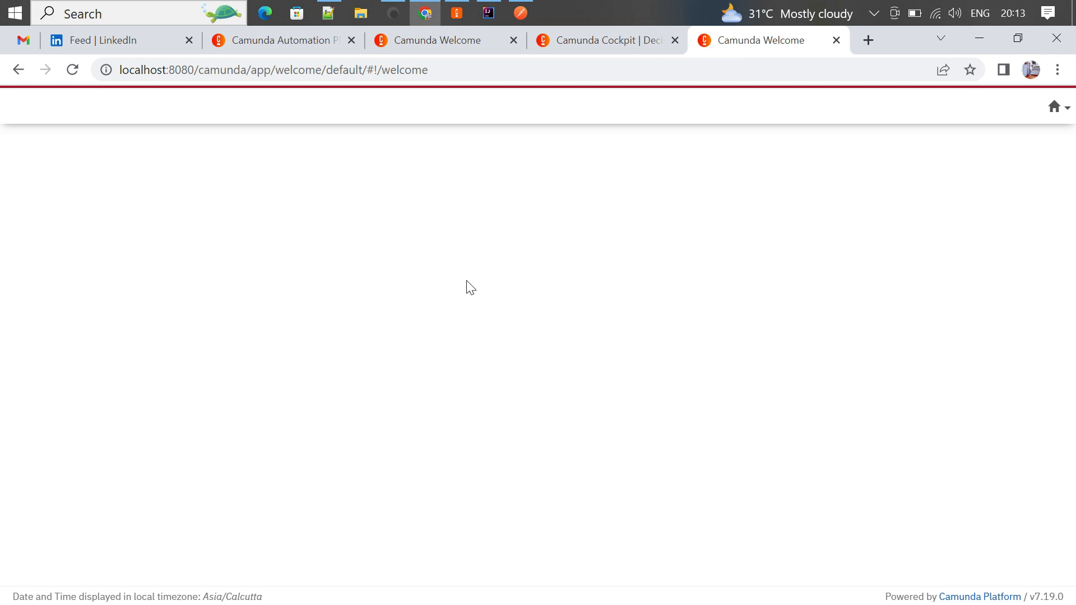
{"action": "type", "text": "admin"}
{"action": "key", "text": "Tab"}
{"action": "type", "text": "admin"}
{"action": "key", "text": "Return"}
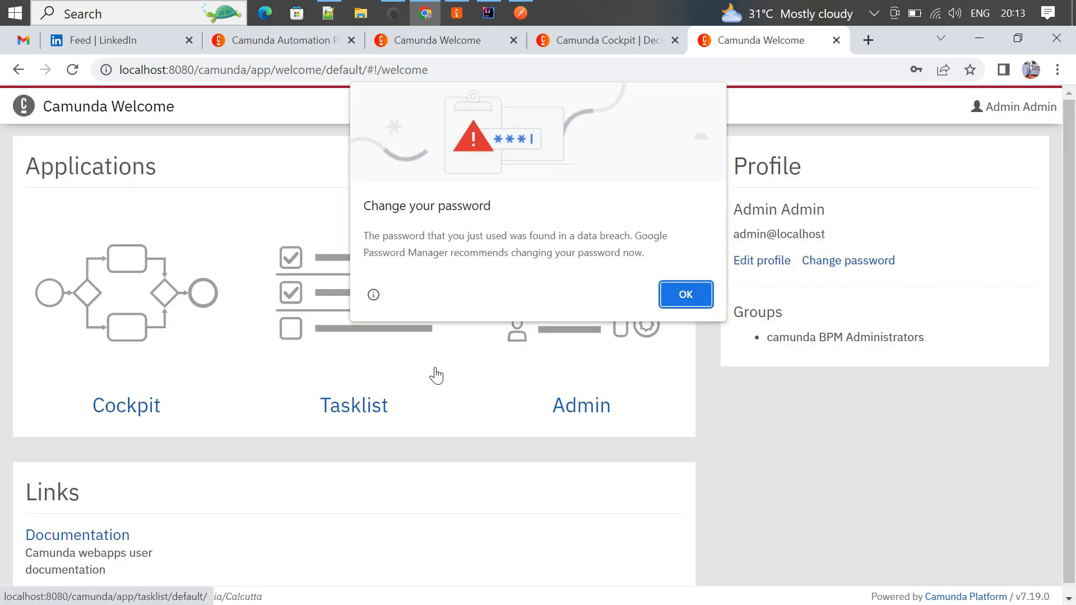
{"action": "left_click", "coordinate": [685, 295]}
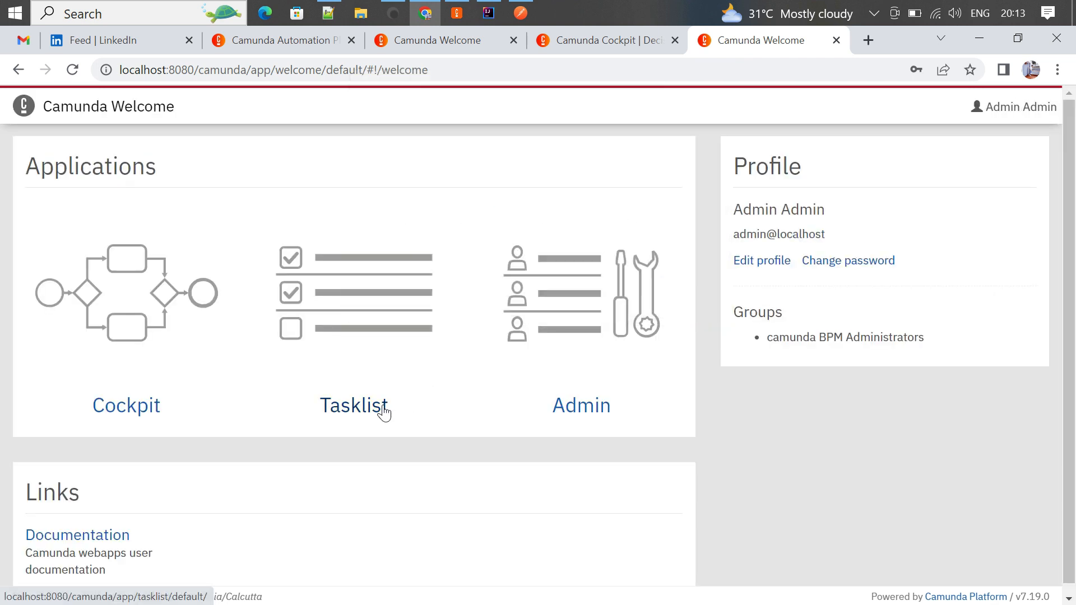
- Check Cockpit's process list for Process_sample, then open Tasklist in a new tab
{"action": "middle_click", "coordinate": [96, 411]}
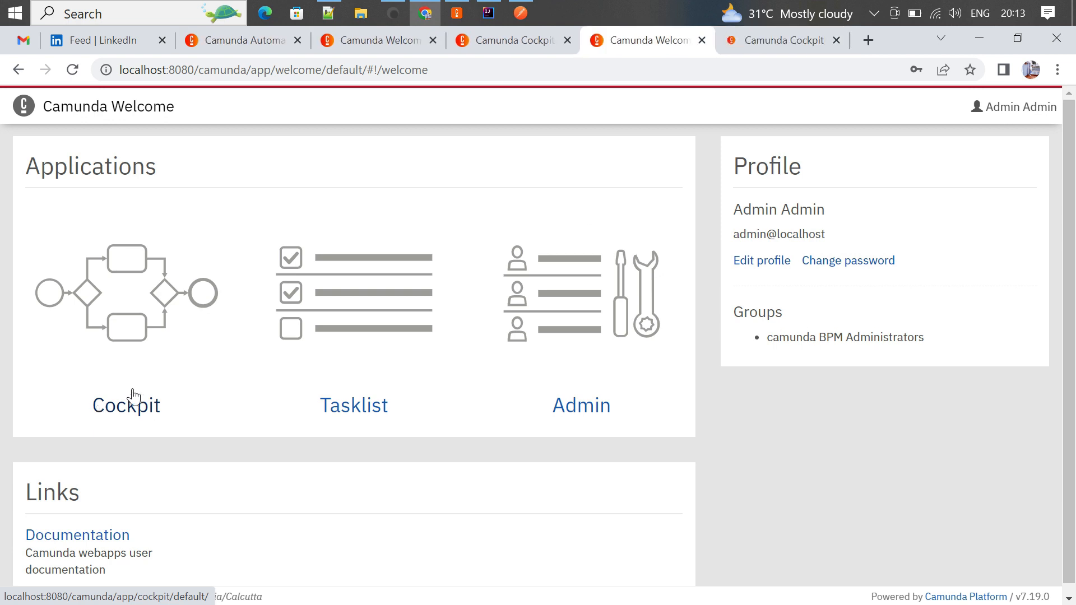
{"action": "left_click", "coordinate": [762, 45]}
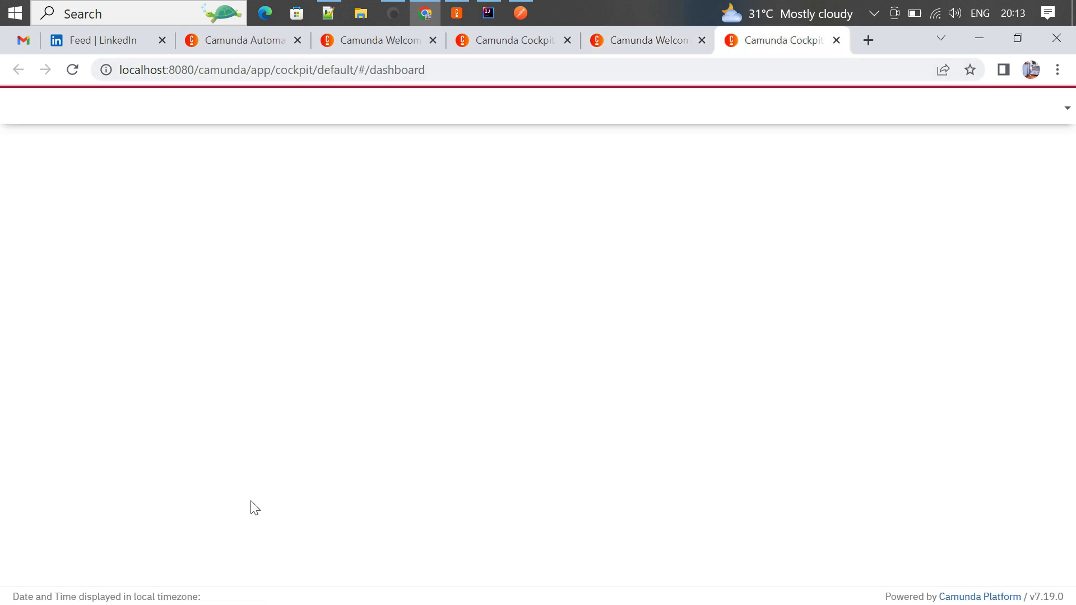
{"action": "left_click", "coordinate": [32, 514]}
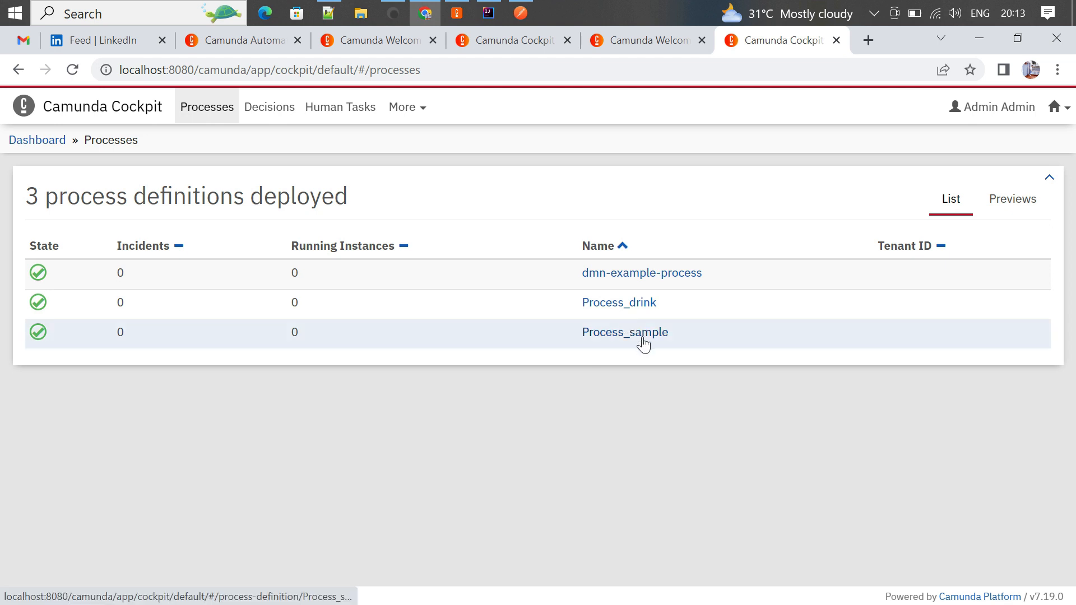
{"action": "left_click", "coordinate": [650, 41]}
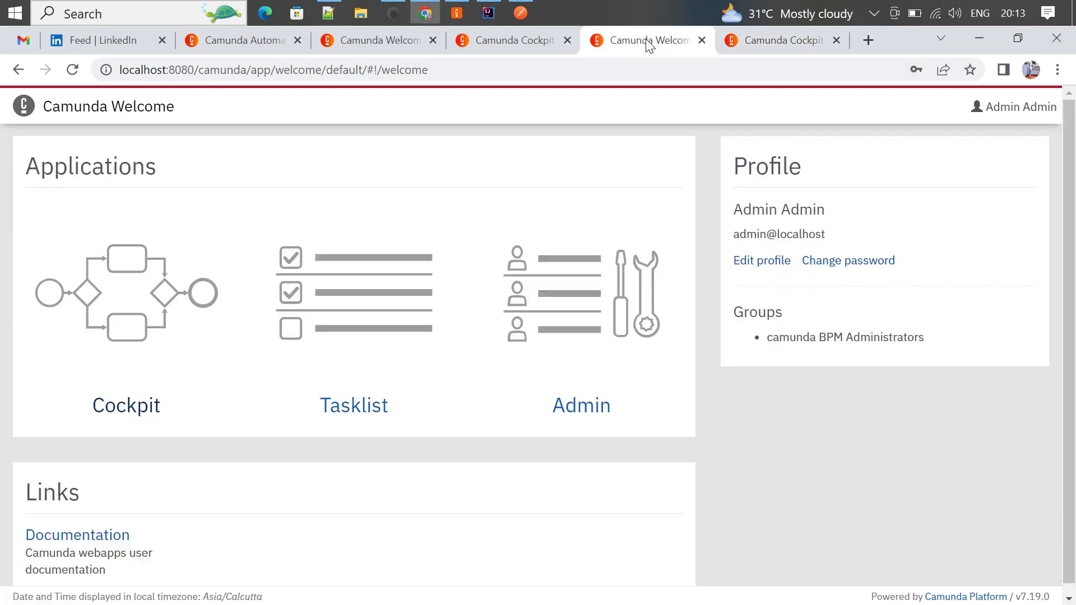
{"action": "left_click", "coordinate": [353, 405]}
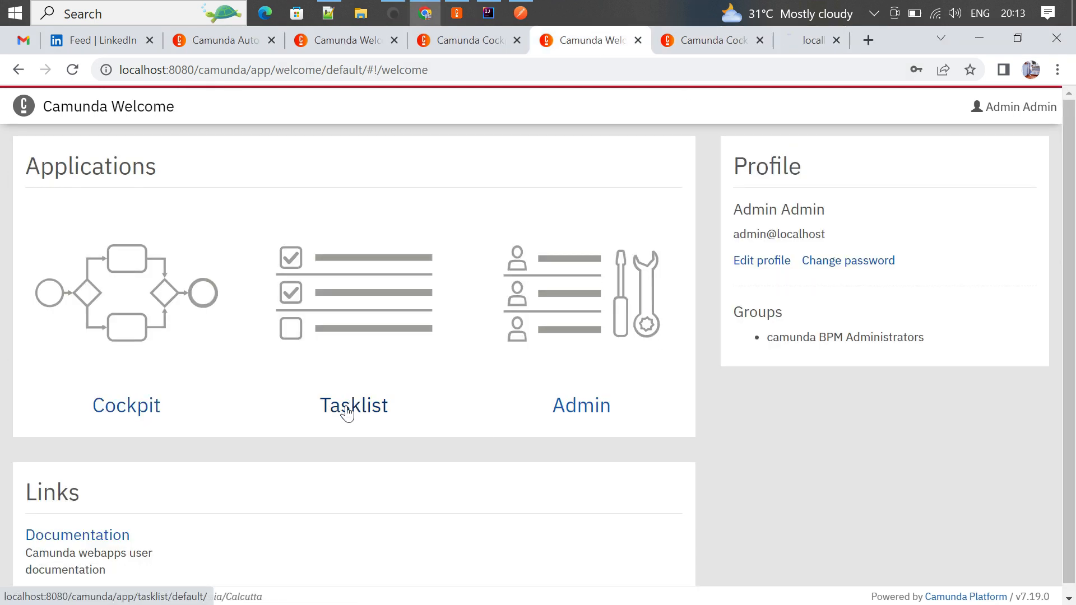
{"action": "left_click", "coordinate": [782, 47]}
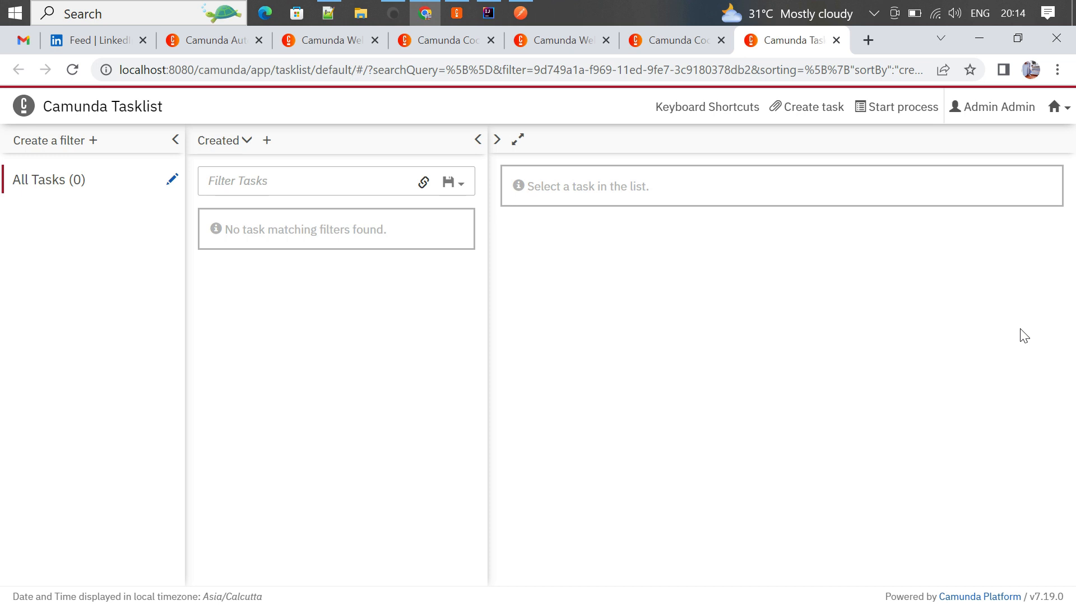
- Start Process_sample from Tasklist with a String variable gender set to Male
{"action": "left_click", "coordinate": [898, 107]}
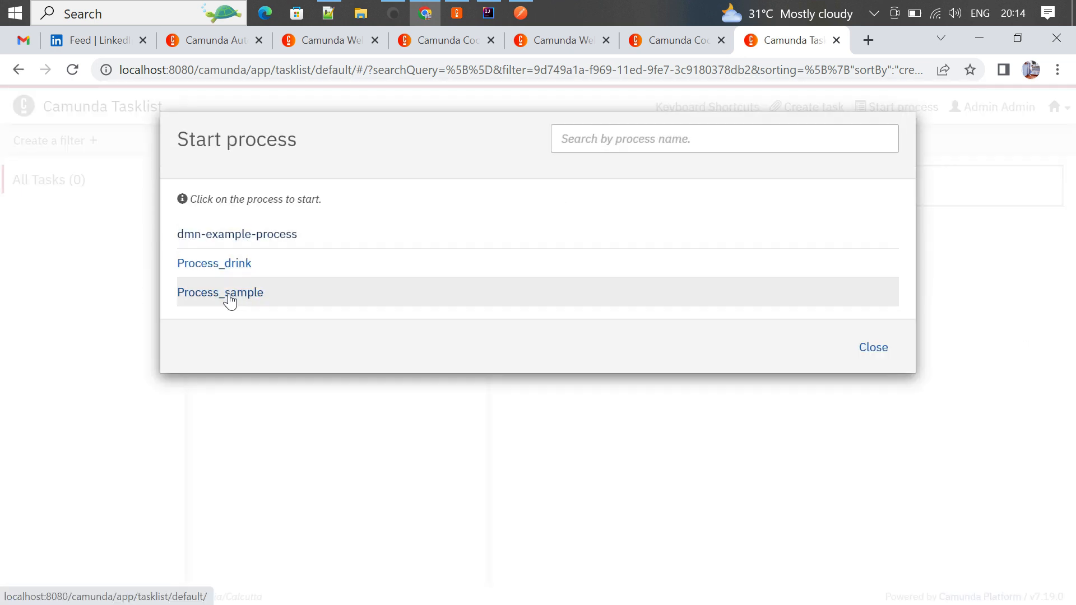
{"action": "left_click", "coordinate": [229, 296]}
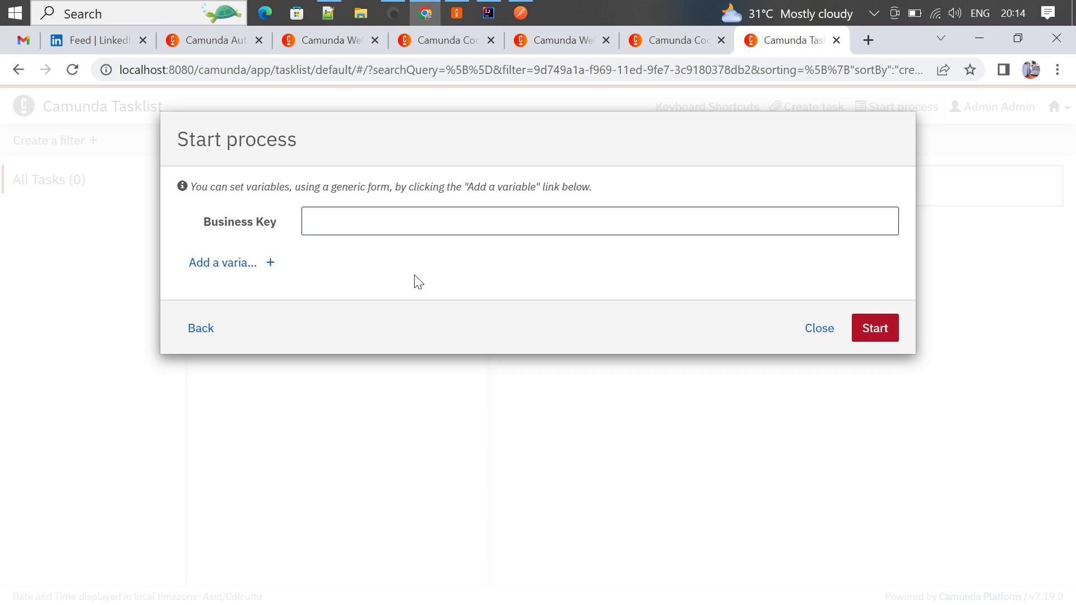
{"action": "left_click", "coordinate": [247, 266]}
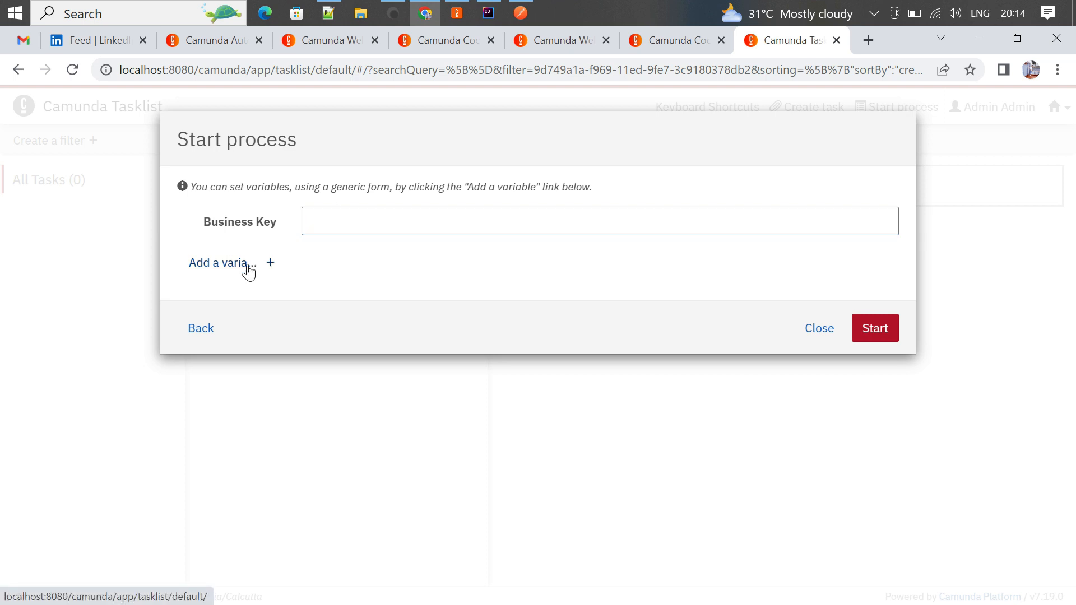
{"action": "left_click", "coordinate": [375, 294]}
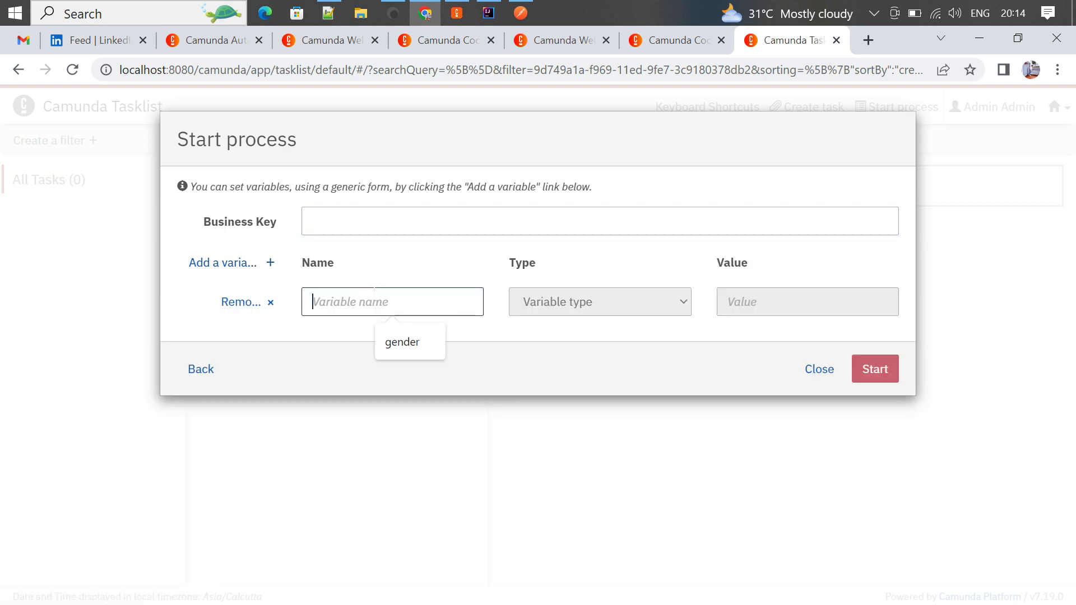
{"action": "left_click", "coordinate": [409, 343]}
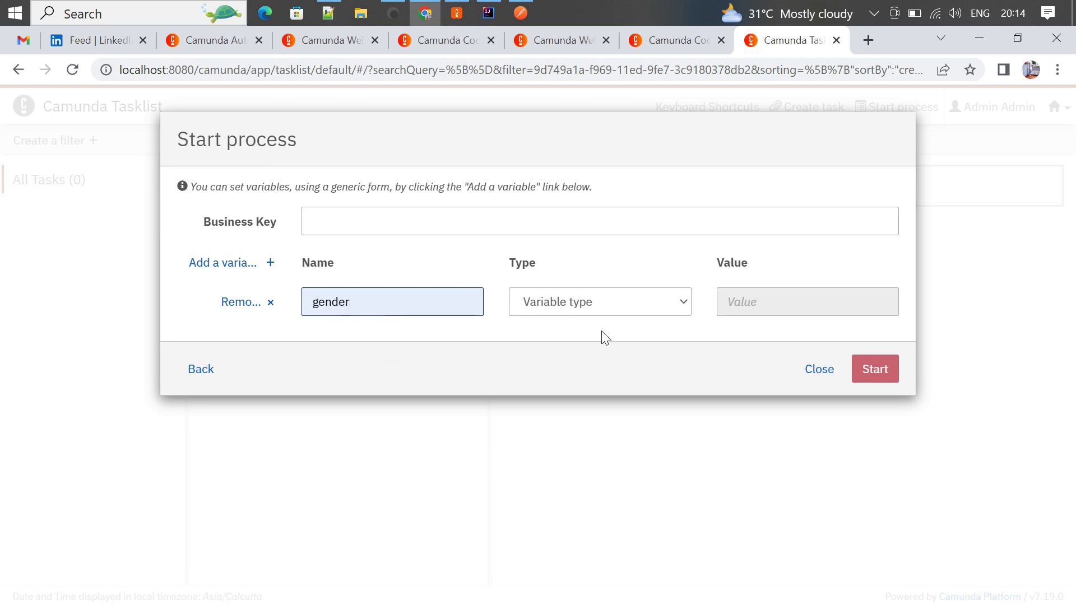
{"action": "left_click", "coordinate": [643, 314]}
{"action": "left_click", "coordinate": [584, 418]}
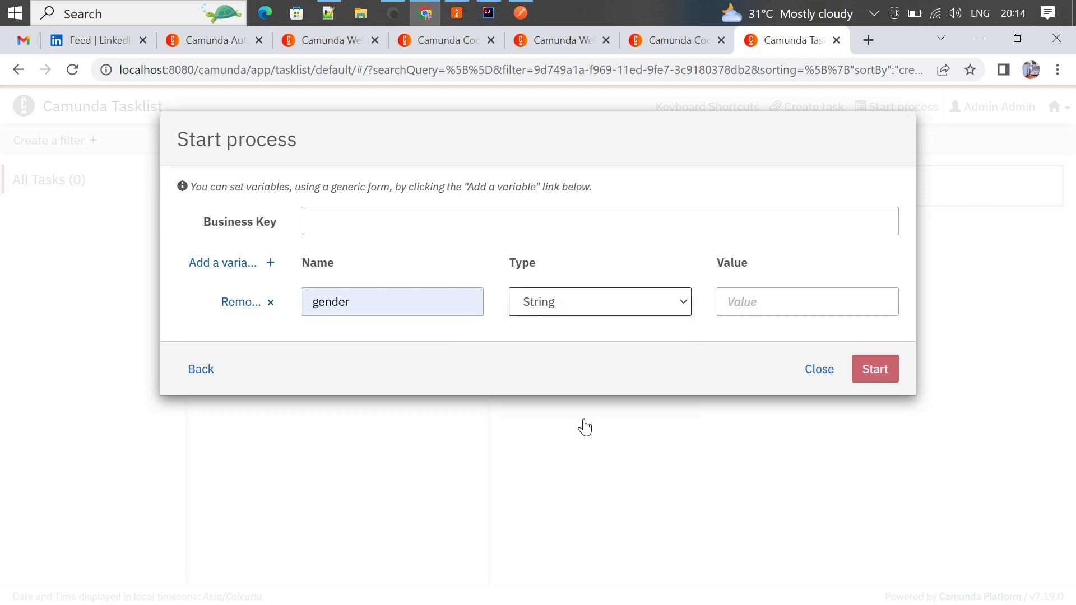
{"action": "left_click", "coordinate": [813, 299]}
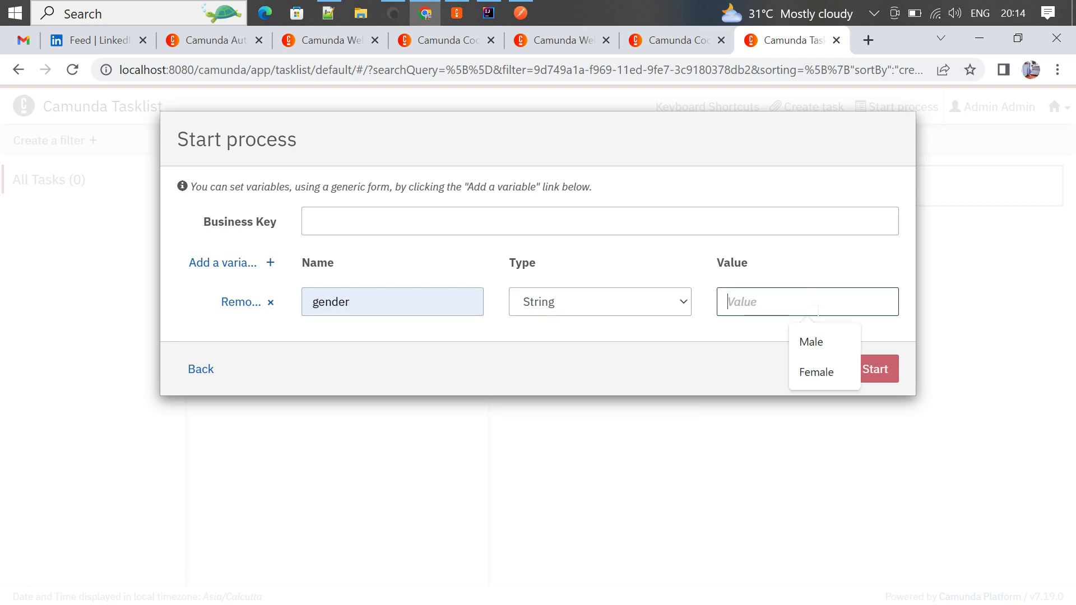
{"action": "left_click", "coordinate": [819, 336]}
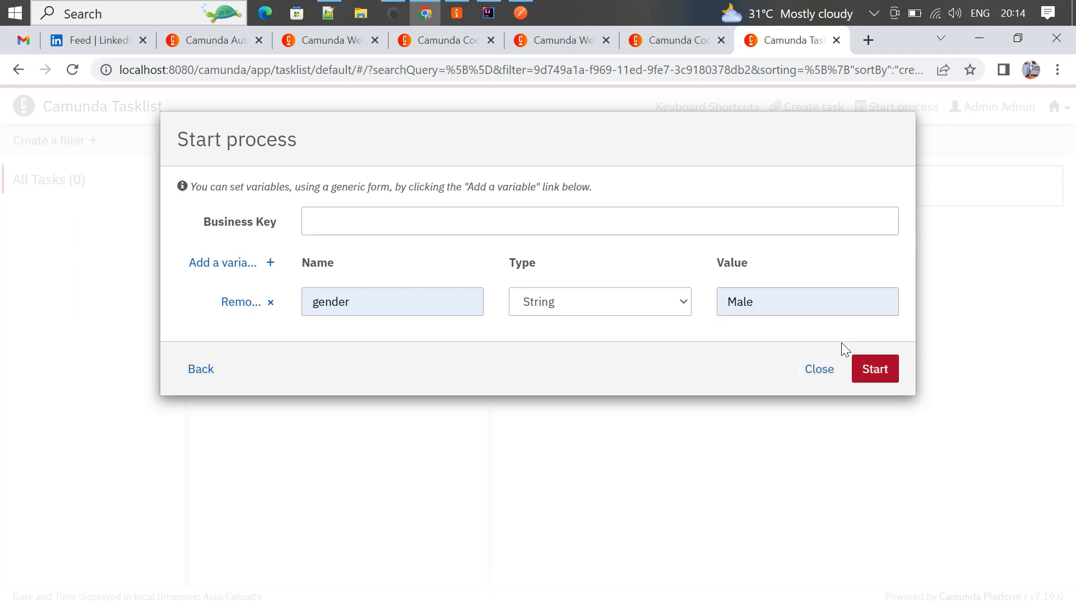
{"action": "left_click", "coordinate": [885, 370]}
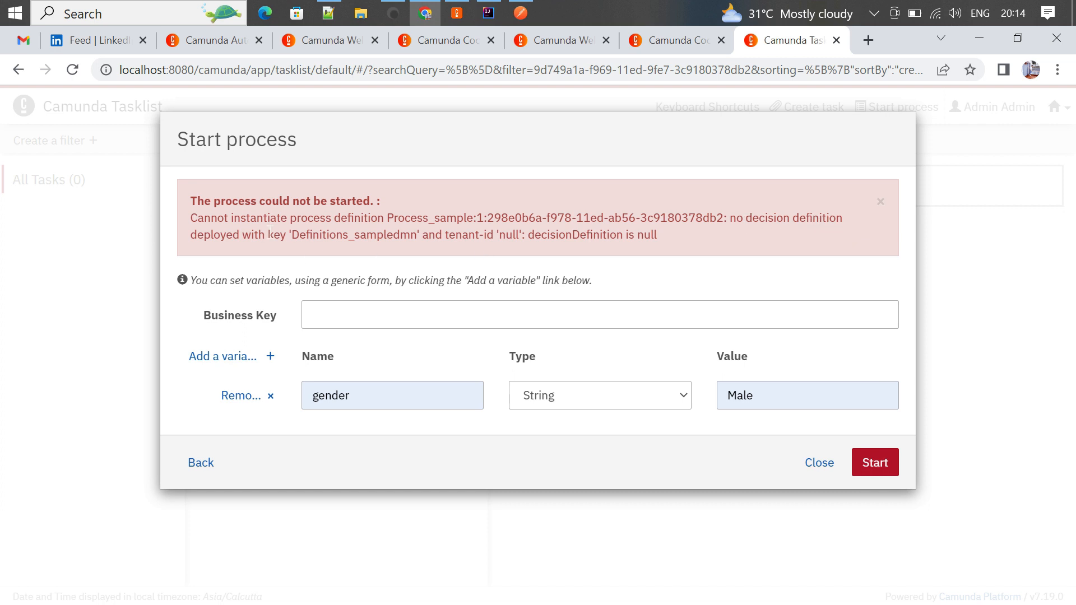
- Select the missing key Definitions_sampledmn in the error banner and return to Camunda Modeler
{"action": "double_click", "coordinate": [346, 235]}
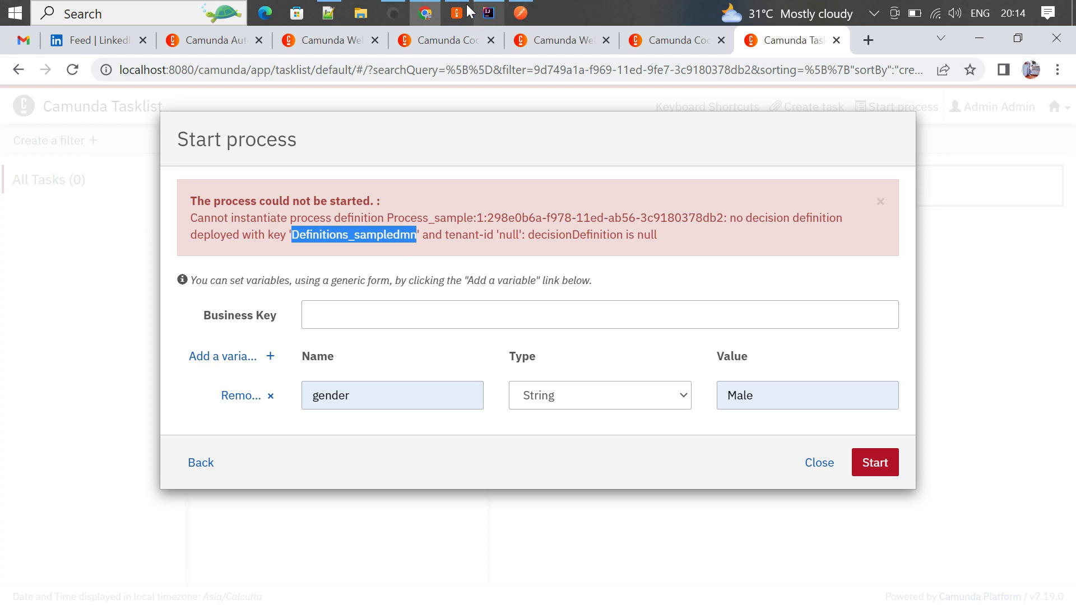
{"action": "mouse_move", "coordinate": [467, 11]}
{"action": "left_click", "coordinate": [468, 65]}
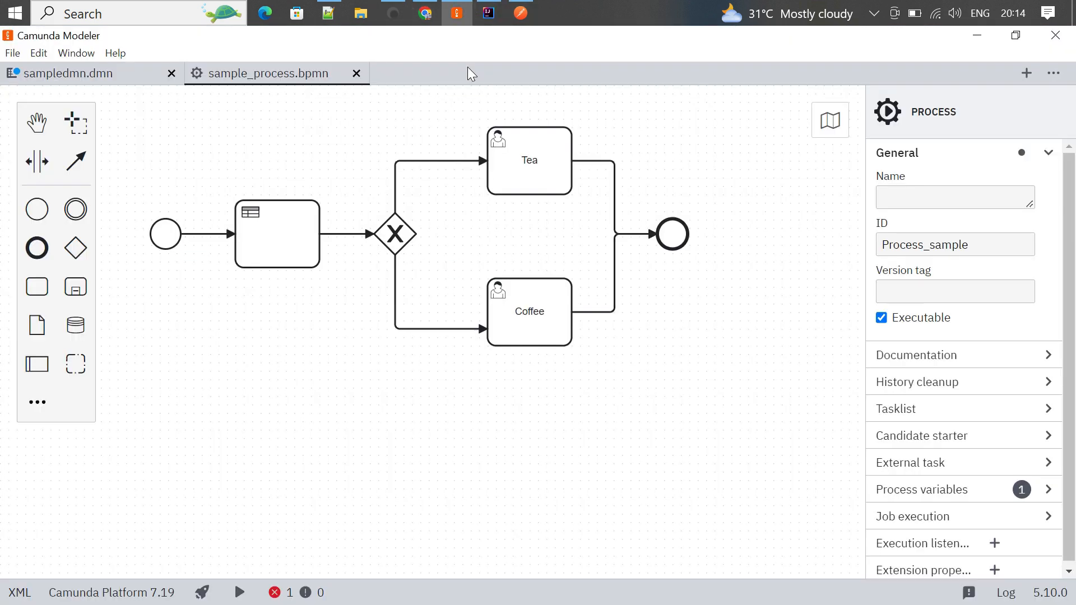
- Compare the sampledmn decision ID Decision_sampledmn with its definitions ID, then reopen sample_process.bpmn
{"action": "left_click", "coordinate": [71, 74]}
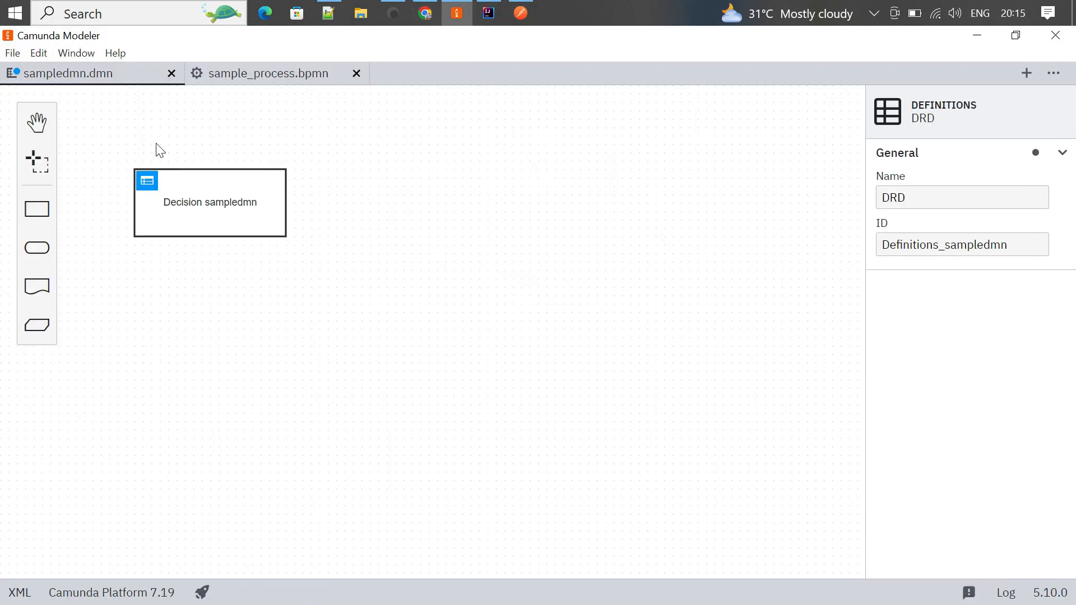
{"action": "left_click", "coordinate": [241, 190]}
{"action": "left_click", "coordinate": [962, 245]}
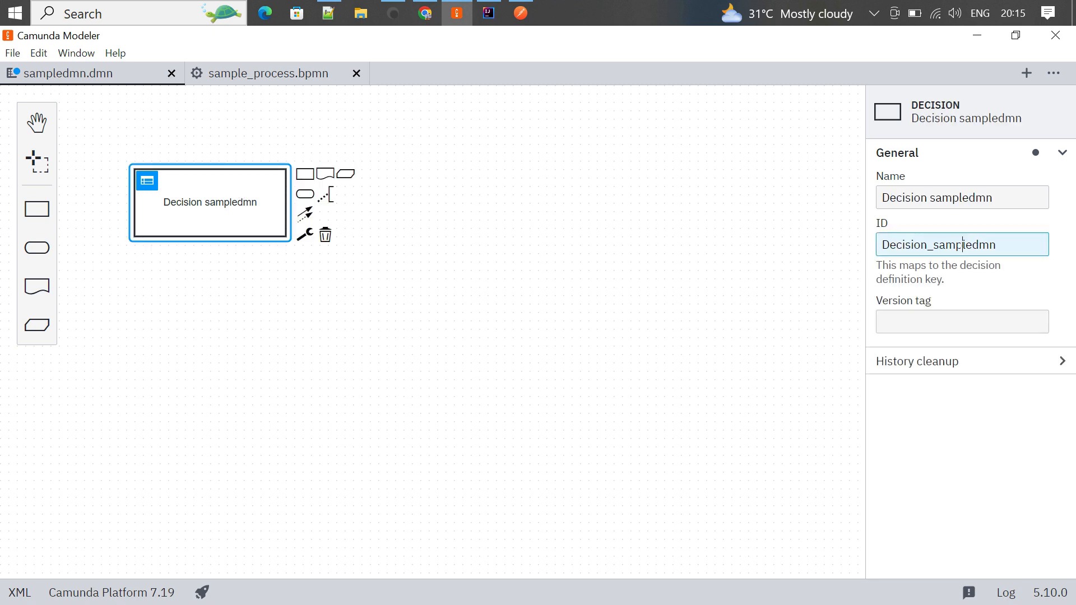
{"action": "left_click", "coordinate": [499, 305]}
{"action": "left_click", "coordinate": [983, 245]}
{"action": "left_click", "coordinate": [508, 283]}
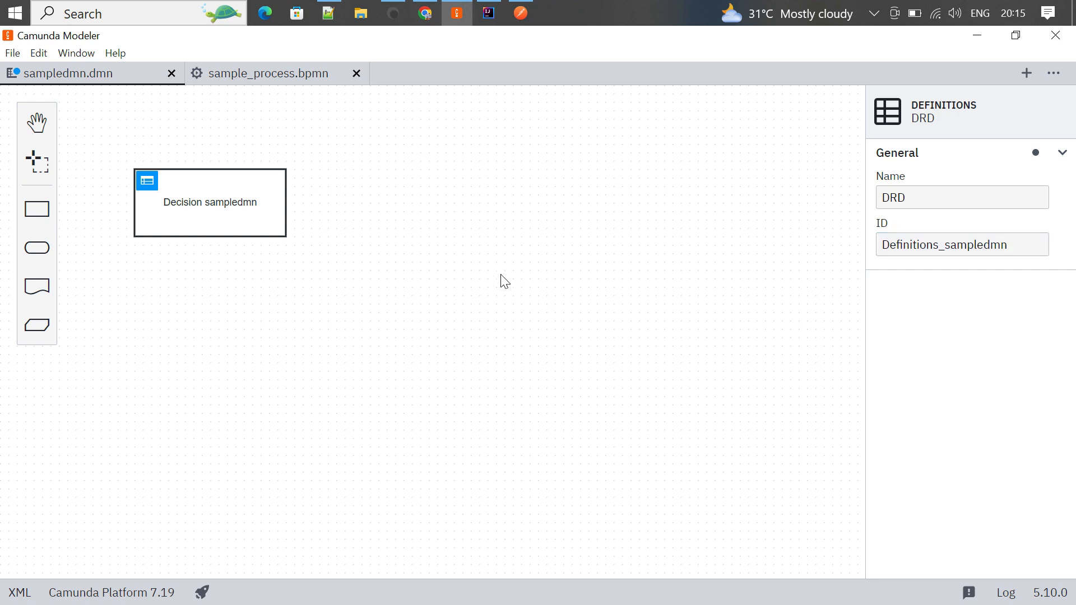
{"action": "left_click", "coordinate": [228, 183]}
{"action": "left_click", "coordinate": [990, 245]}
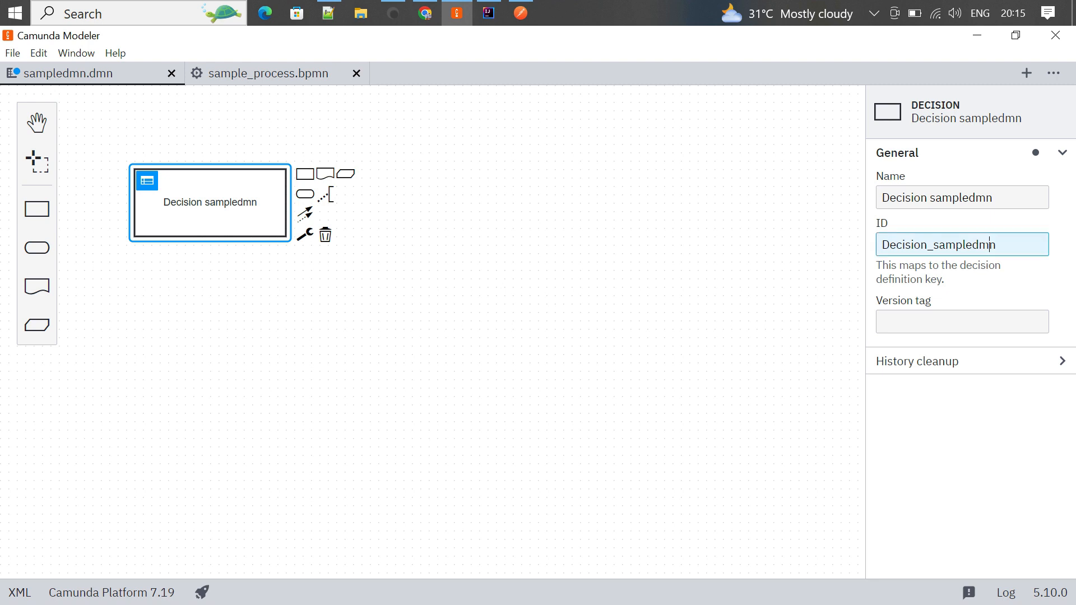
{"action": "double_click", "coordinate": [986, 246]}
{"action": "key", "text": "ctrl+c"}
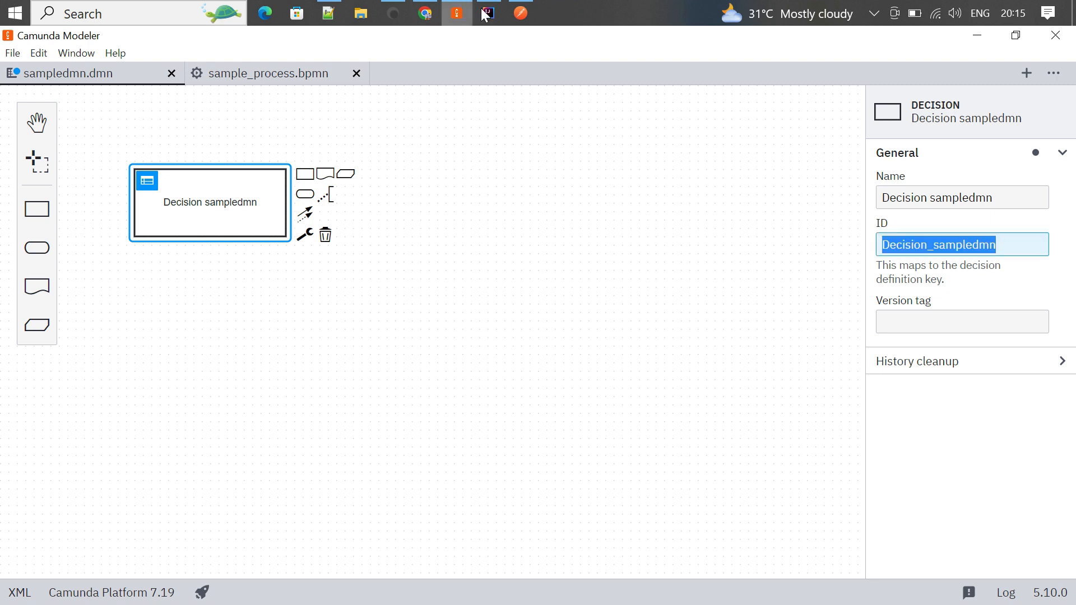
{"action": "left_click", "coordinate": [317, 72]}
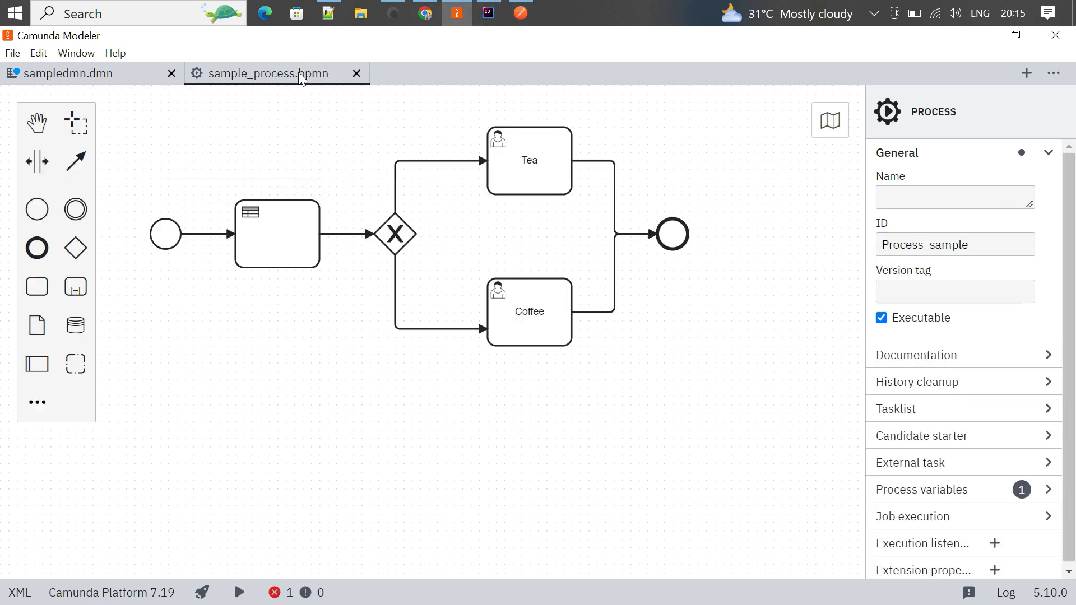
- Replace the business rule task's decision reference with Decision_sampledmn and save sample_process.bpmn
{"action": "left_click", "coordinate": [295, 229]}
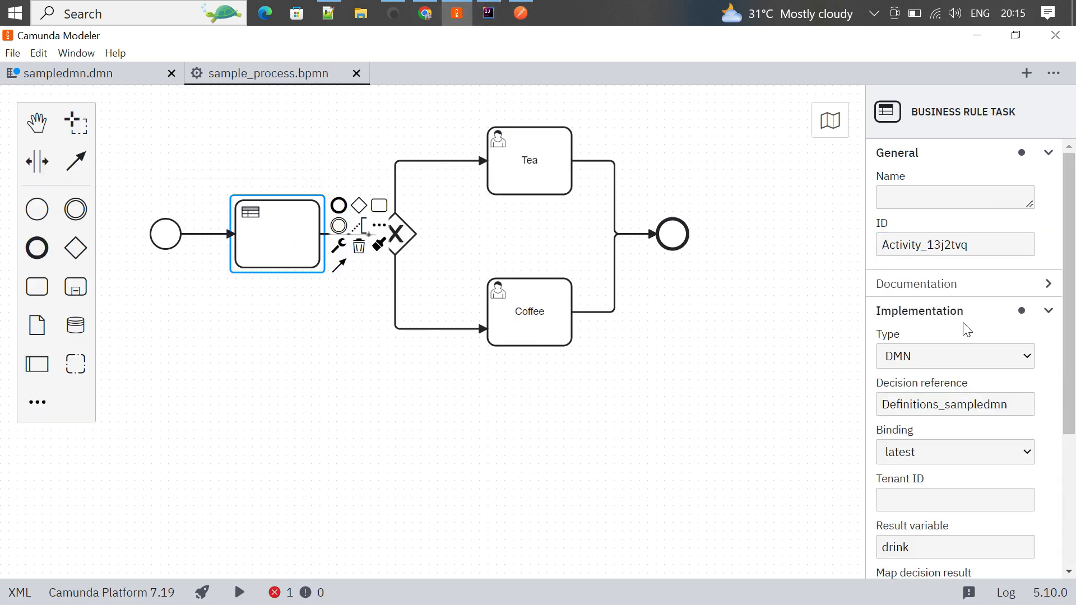
{"action": "left_click", "coordinate": [968, 404]}
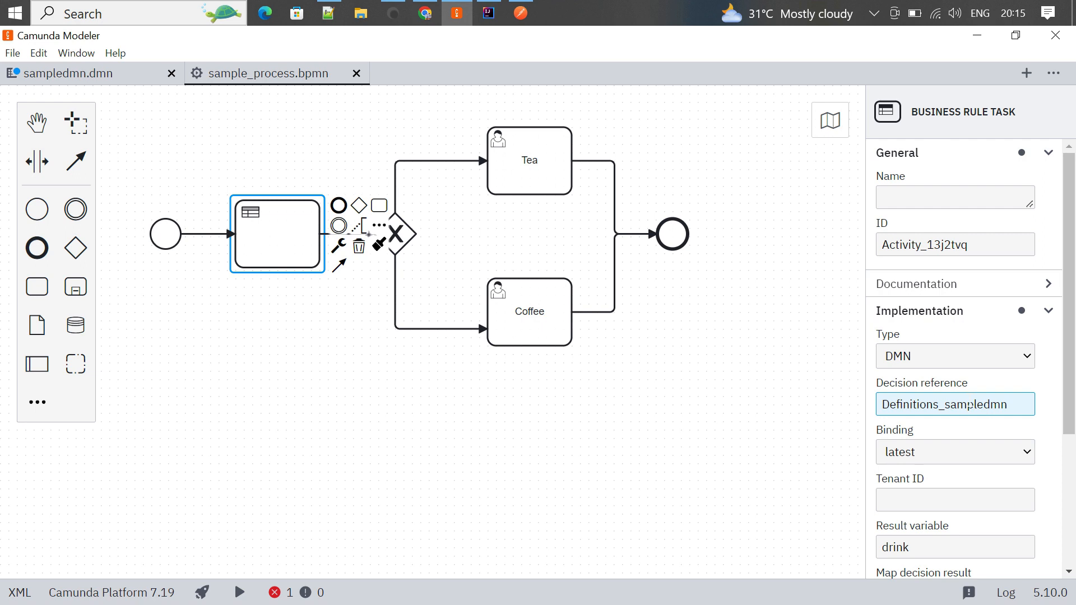
{"action": "double_click", "coordinate": [969, 404]}
{"action": "key", "text": "ctrl+v"}
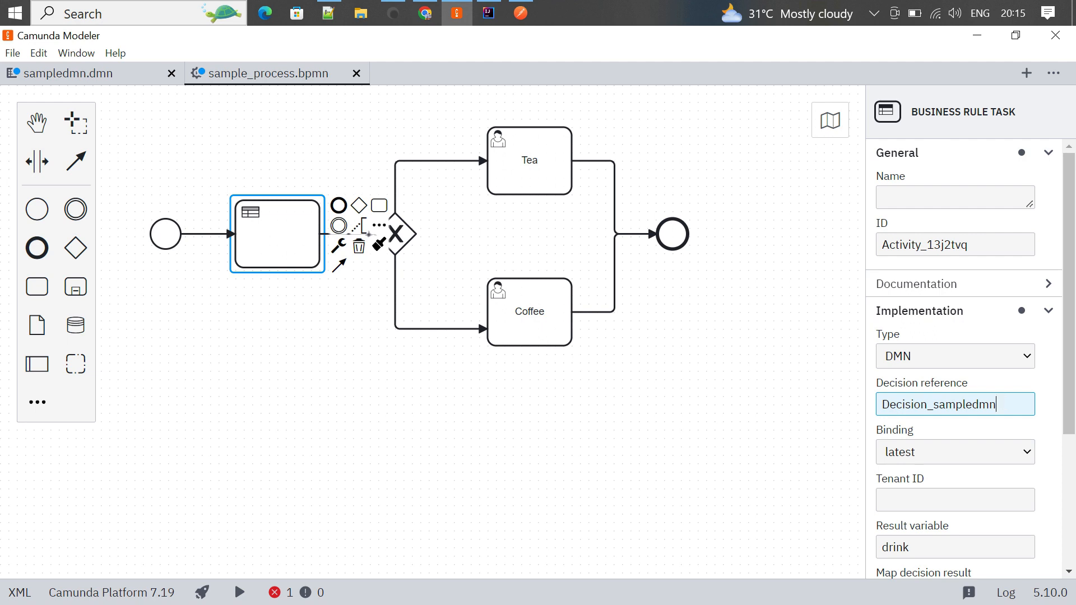
{"action": "left_click", "coordinate": [723, 444]}
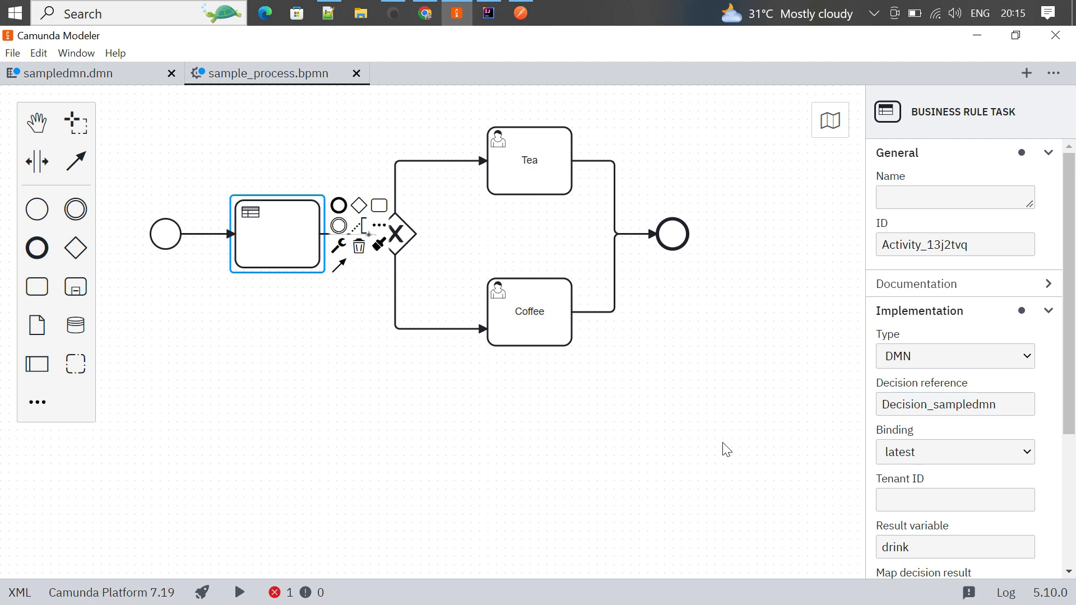
{"action": "left_click", "coordinate": [12, 53]}
{"action": "left_click", "coordinate": [65, 175]}
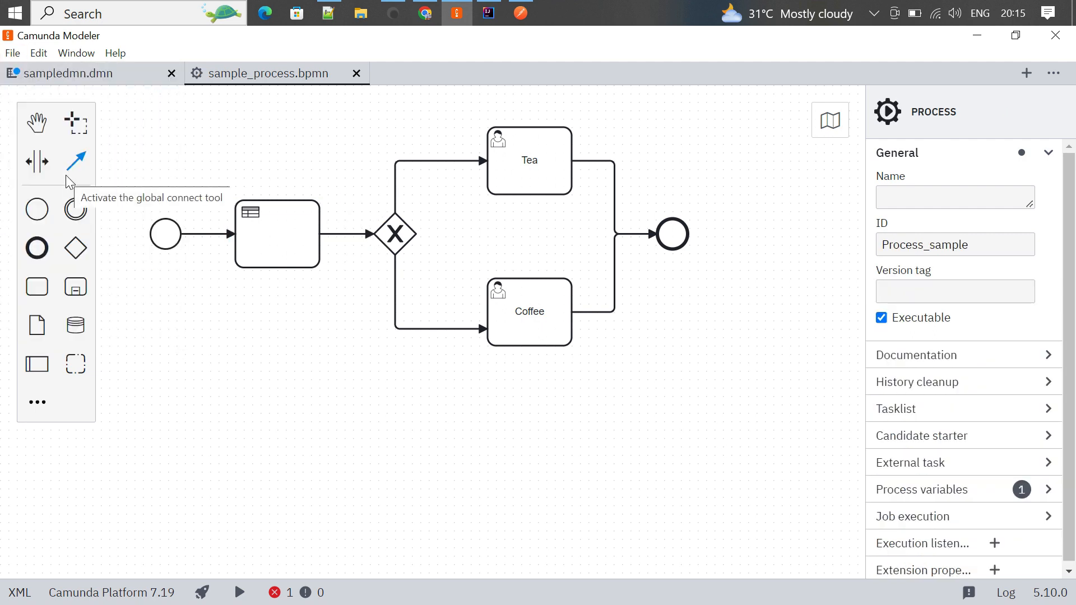
- Check in IntelliJ that the application runs on port 8080, then switch to the browser
{"action": "left_click", "coordinate": [489, 13]}
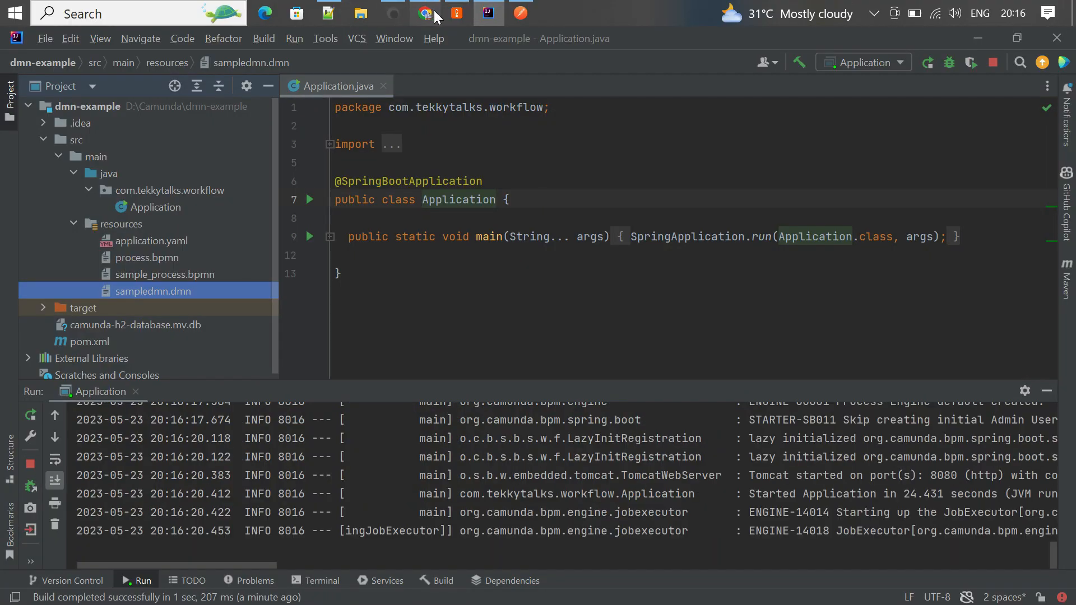
{"action": "left_click", "coordinate": [426, 13]}
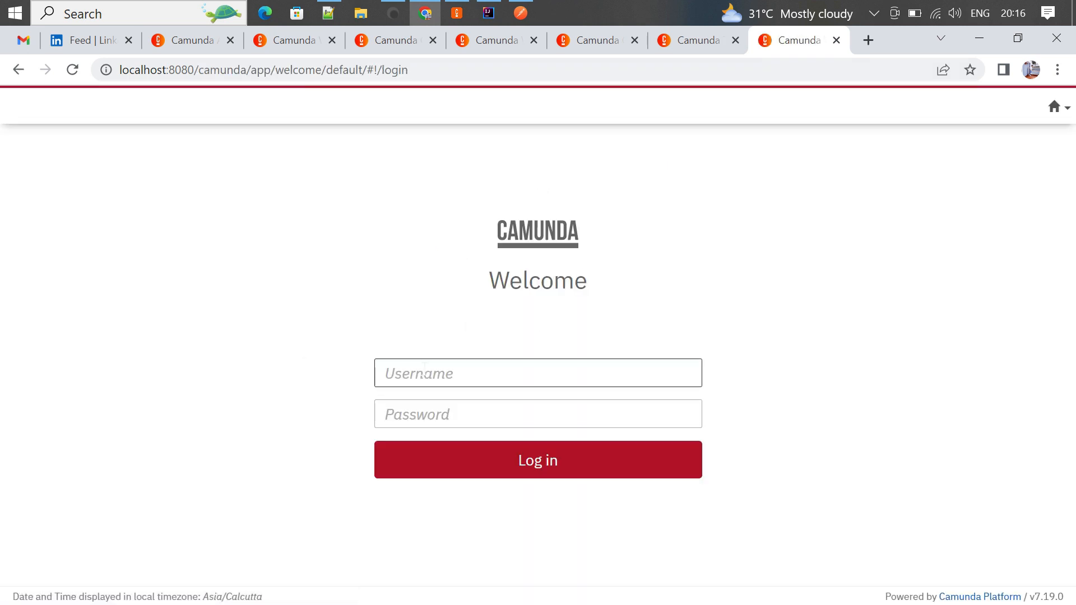
- Sign in to Camunda as admin with the account password and open the Tasklist app
{"action": "type", "text": "admin"}
{"action": "key", "text": "Tab"}
{"action": "type", "text": "admi"}
{"action": "key", "text": "Return"}
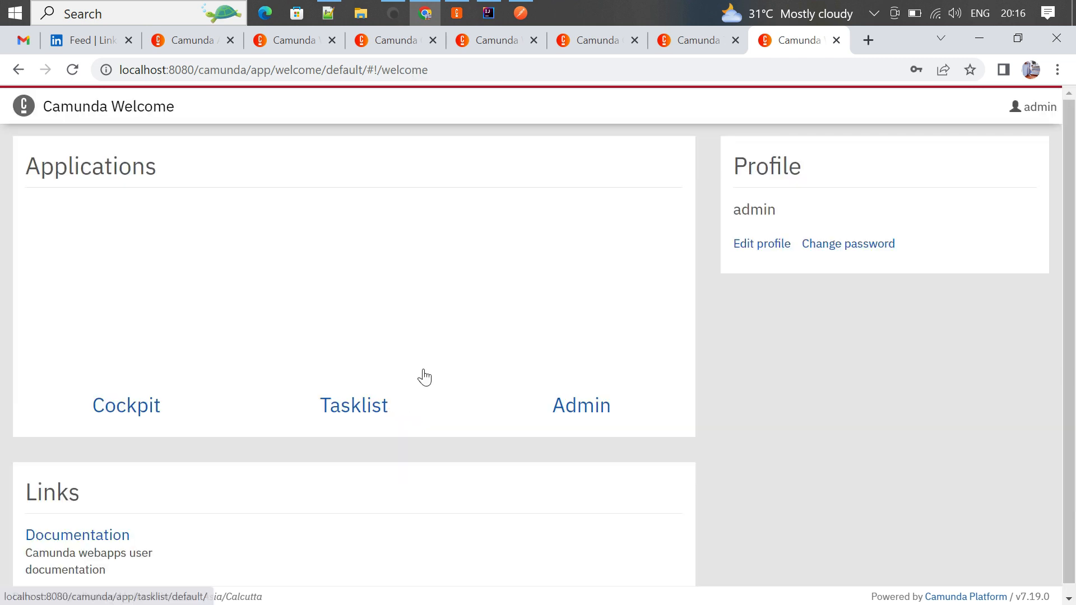
{"action": "left_click", "coordinate": [685, 301]}
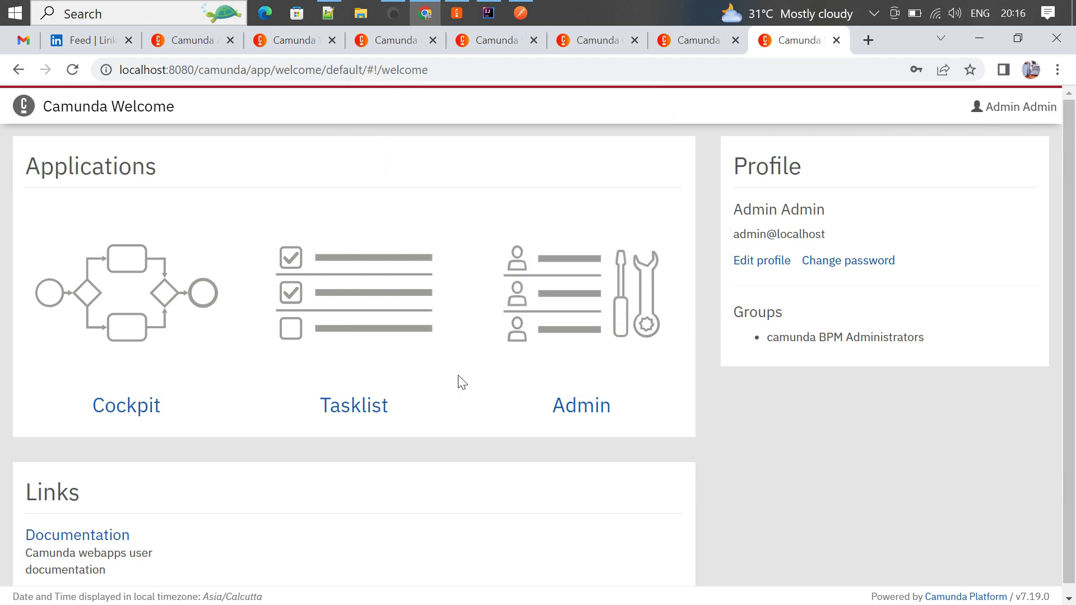
{"action": "left_click", "coordinate": [376, 403]}
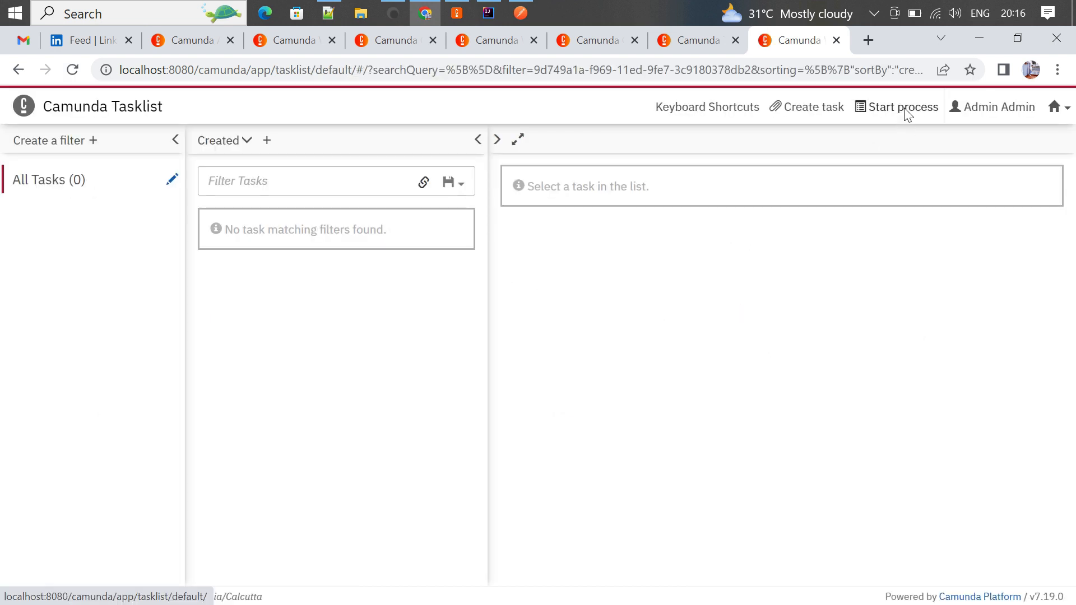
- Start Process_sample with a String variable gender set to Male
{"action": "left_click", "coordinate": [904, 107]}
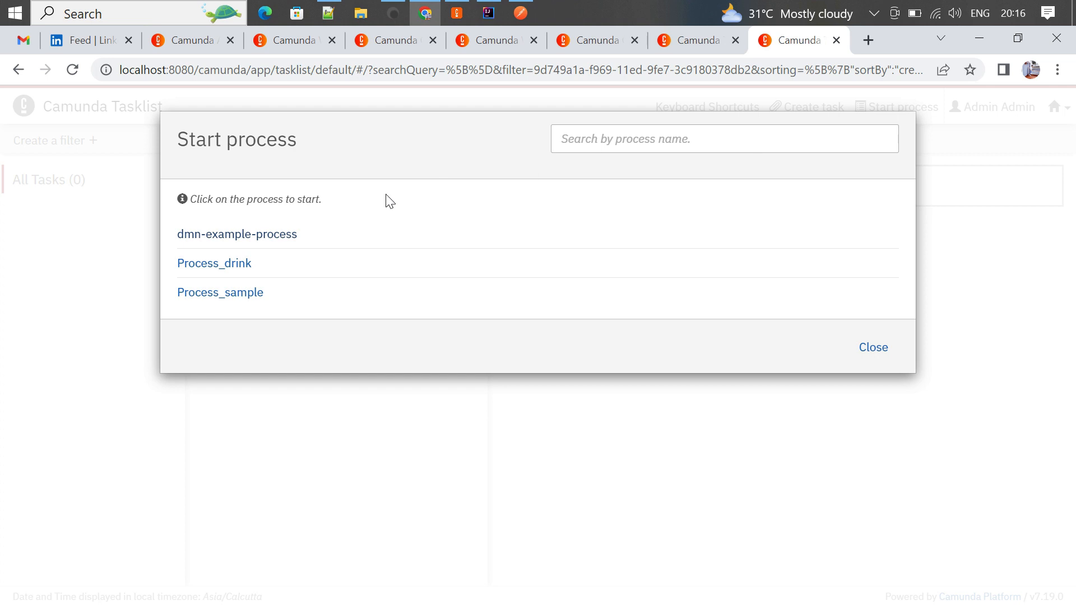
{"action": "left_click", "coordinate": [218, 296]}
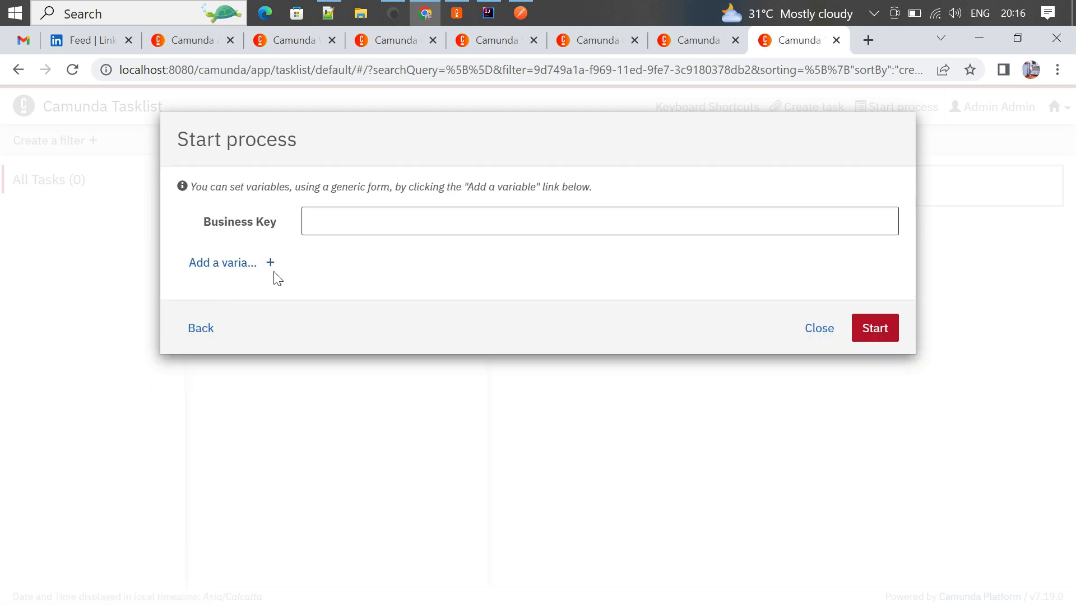
{"action": "left_click", "coordinate": [232, 263]}
{"action": "left_click", "coordinate": [370, 297]}
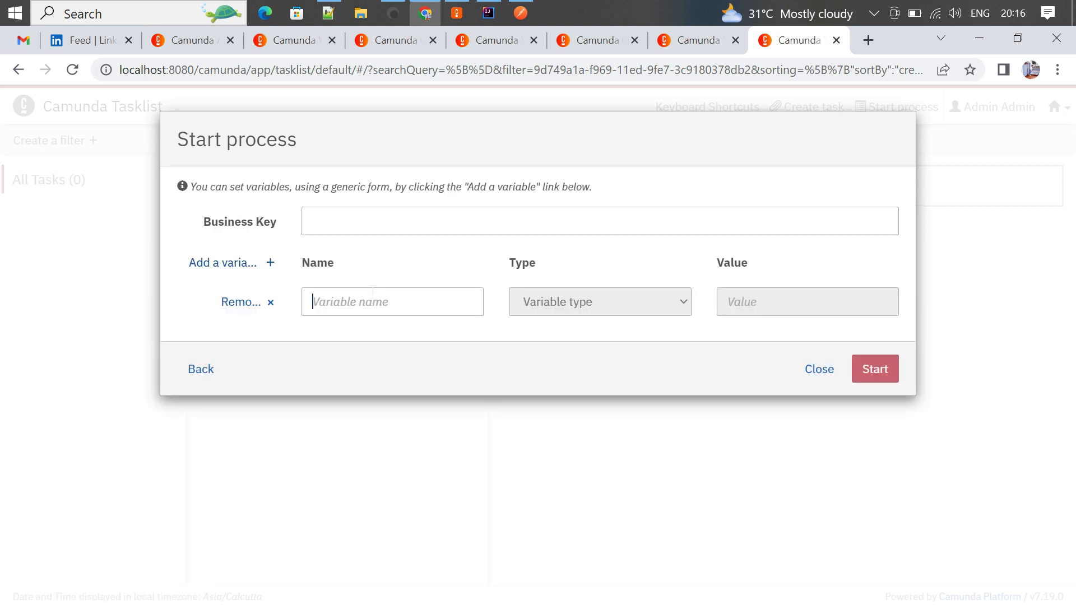
{"action": "left_click", "coordinate": [401, 344]}
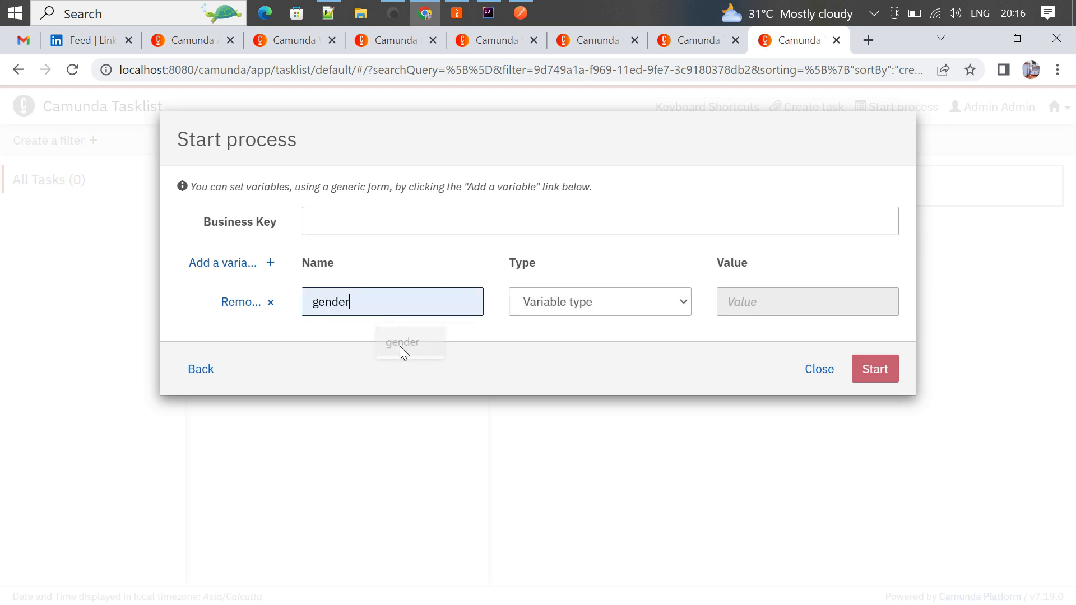
{"action": "left_click", "coordinate": [614, 312]}
{"action": "left_click", "coordinate": [594, 423]}
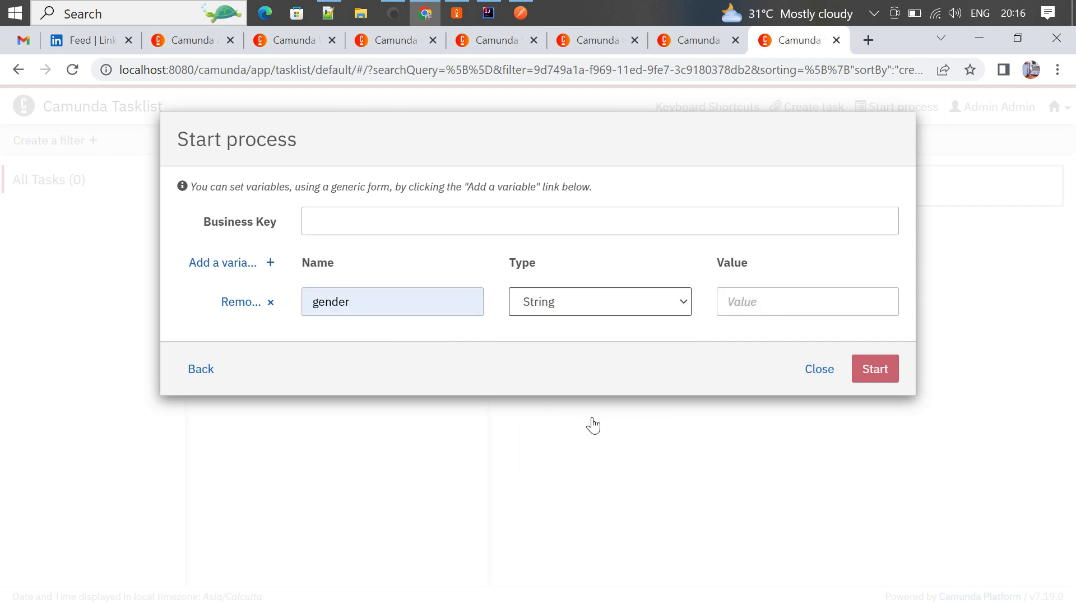
{"action": "left_click", "coordinate": [797, 303]}
{"action": "left_click", "coordinate": [805, 342]}
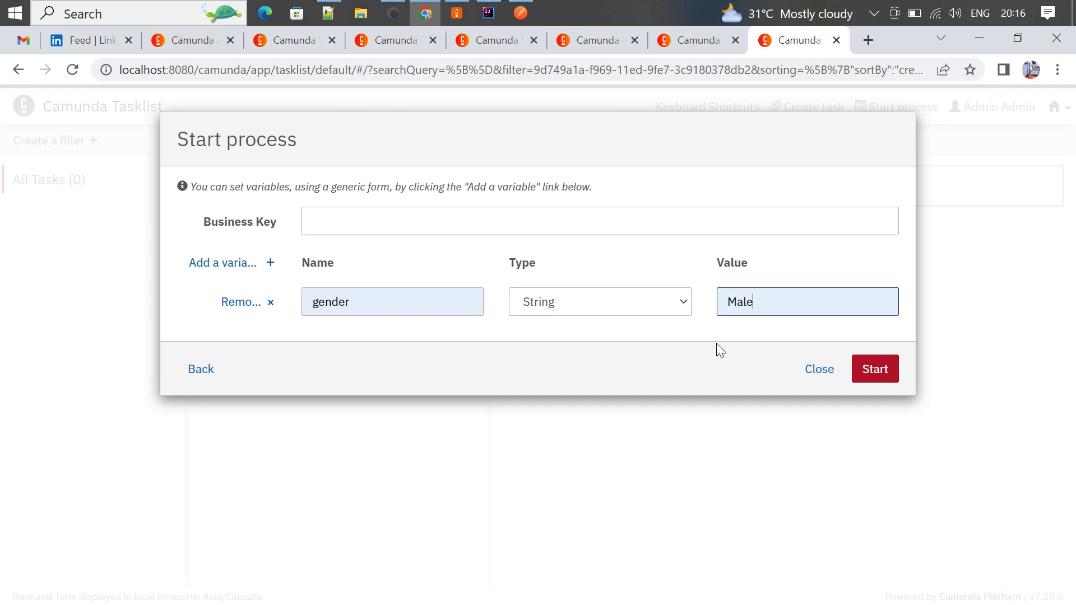
{"action": "left_click", "coordinate": [866, 367]}
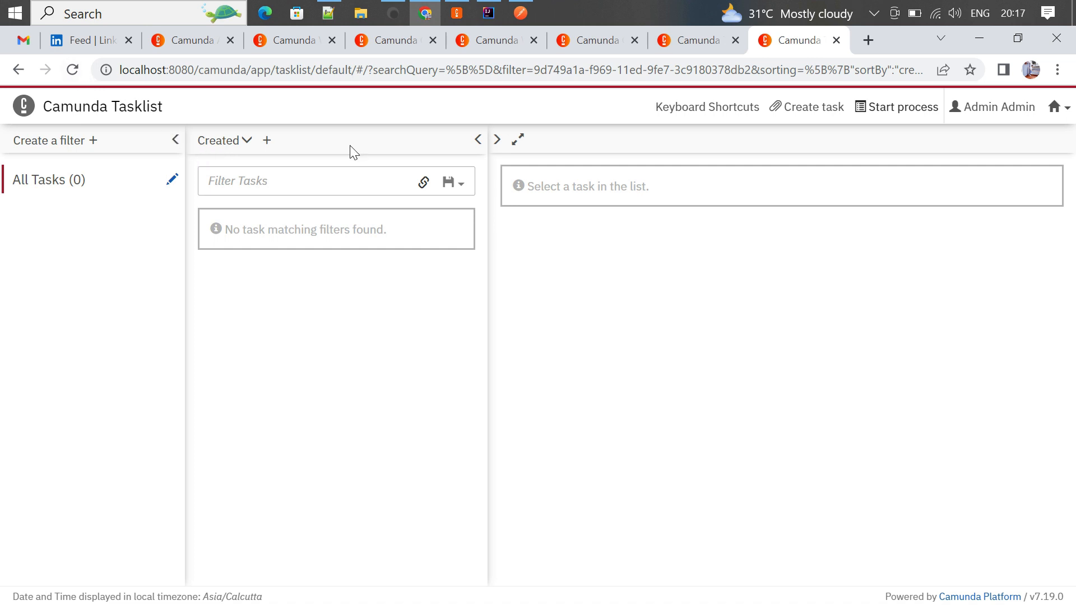
- Reload to reveal the Tea task, then start Process_sample with String variable gender = Female
{"action": "left_click", "coordinate": [76, 69]}
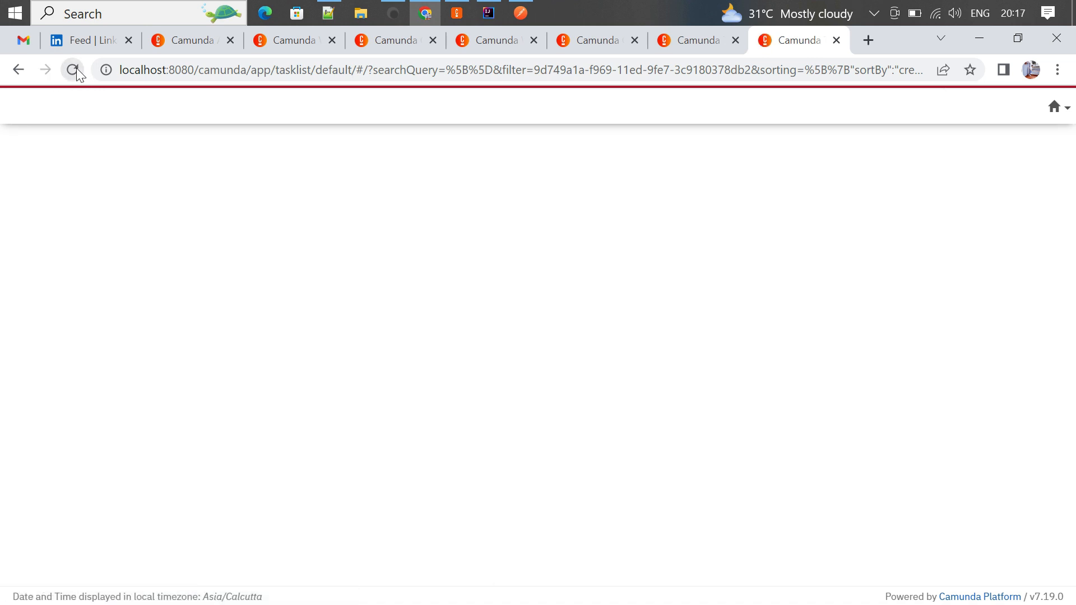
{"action": "mouse_move", "coordinate": [283, 279]}
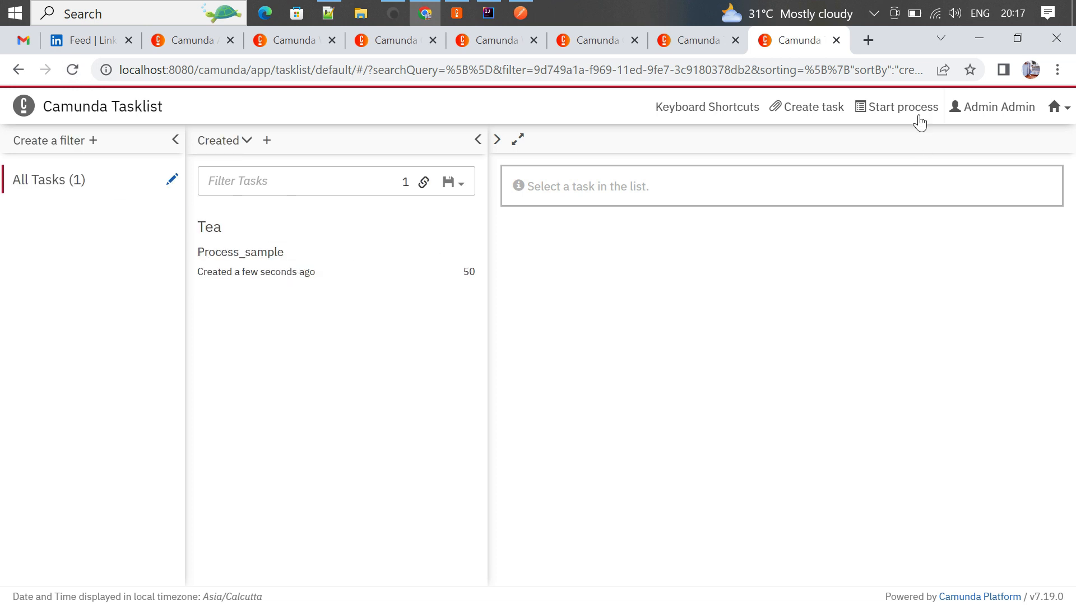
{"action": "left_click", "coordinate": [905, 108]}
{"action": "left_click", "coordinate": [201, 300]}
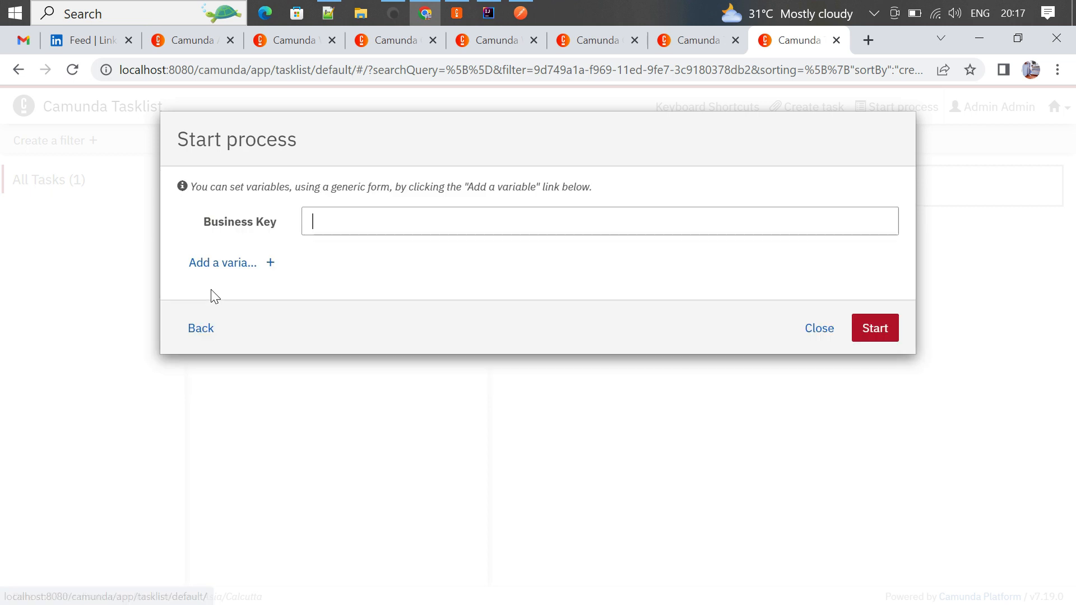
{"action": "left_click", "coordinate": [222, 264]}
{"action": "left_click", "coordinate": [391, 292]}
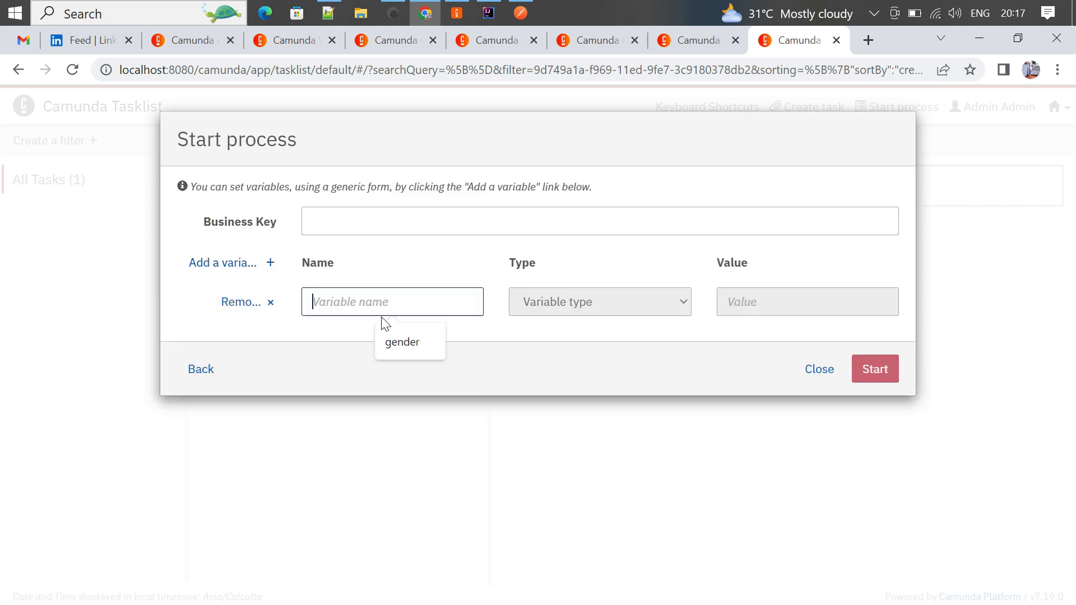
{"action": "left_click", "coordinate": [392, 346]}
{"action": "left_click", "coordinate": [579, 308]}
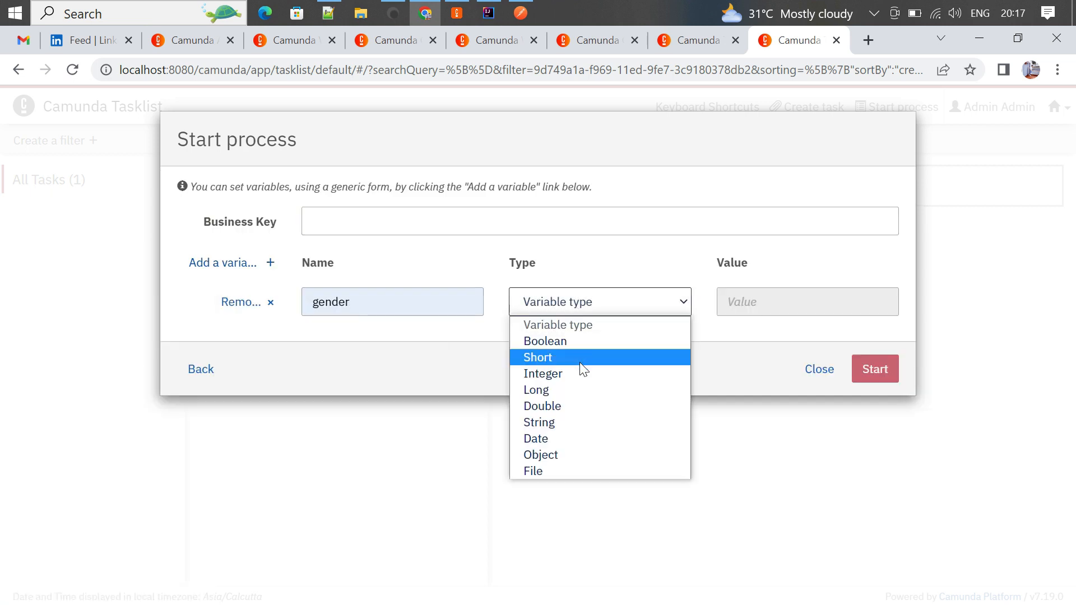
{"action": "left_click", "coordinate": [563, 422]}
{"action": "left_click", "coordinate": [746, 303]}
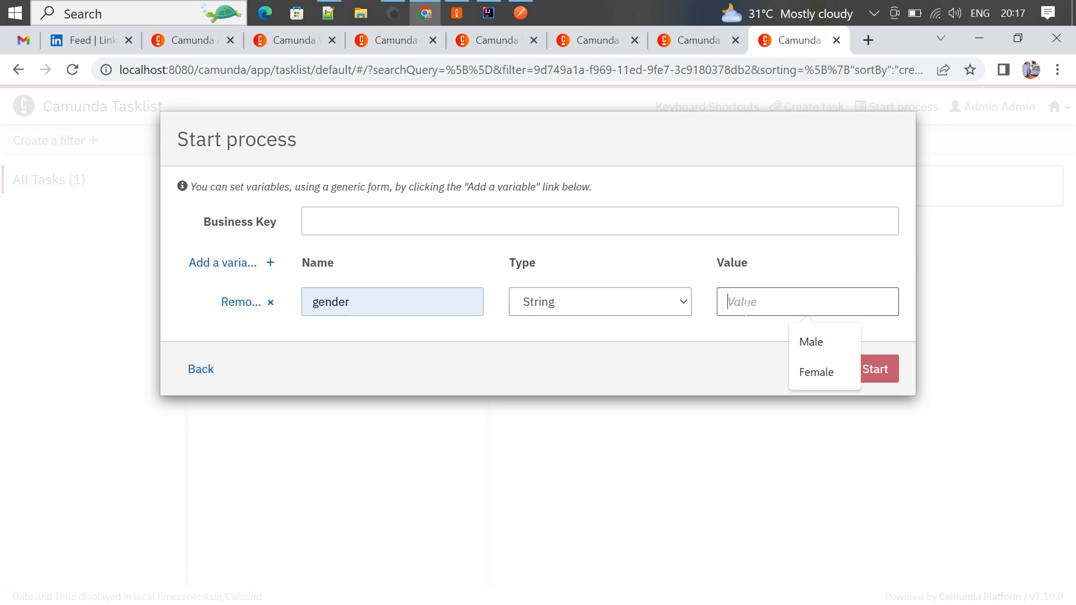
{"action": "left_click", "coordinate": [817, 372]}
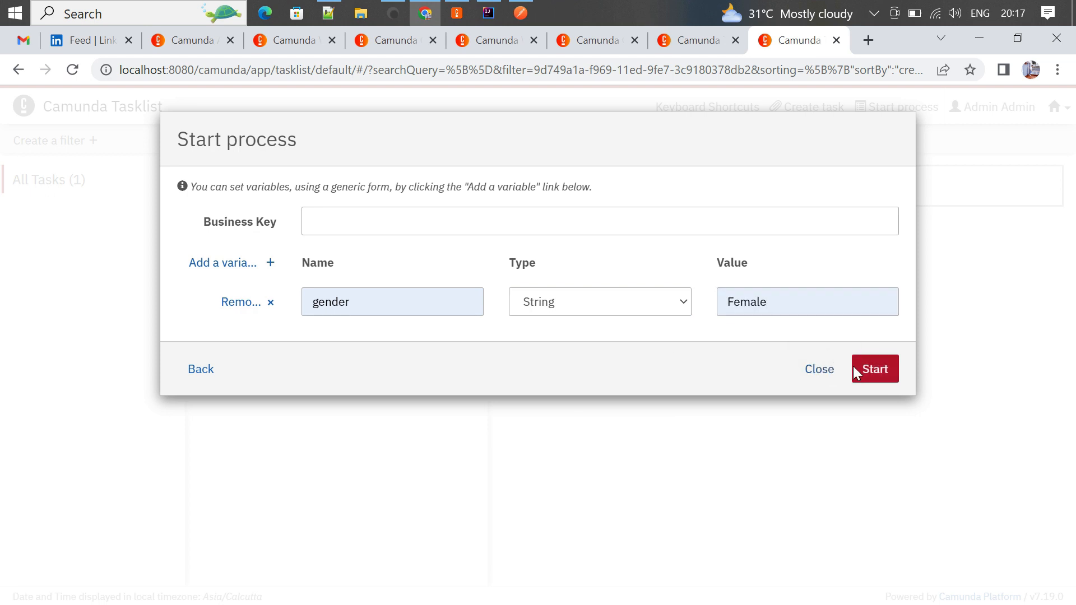
{"action": "left_click", "coordinate": [876, 374]}
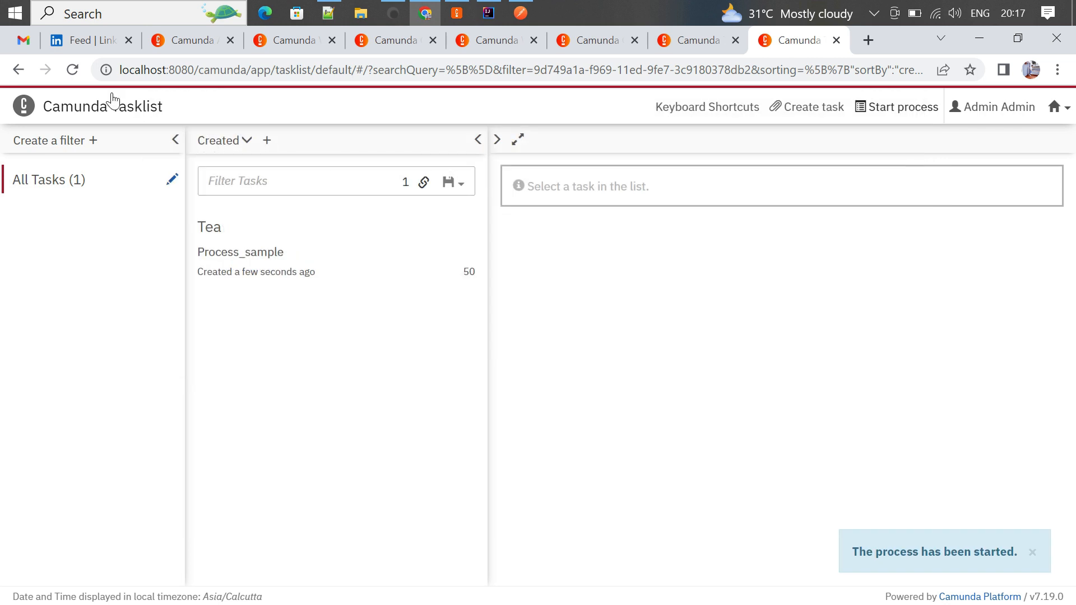
- Reload Tasklist so the new Coffee task shows next to the Tea task
{"action": "left_click", "coordinate": [73, 70]}
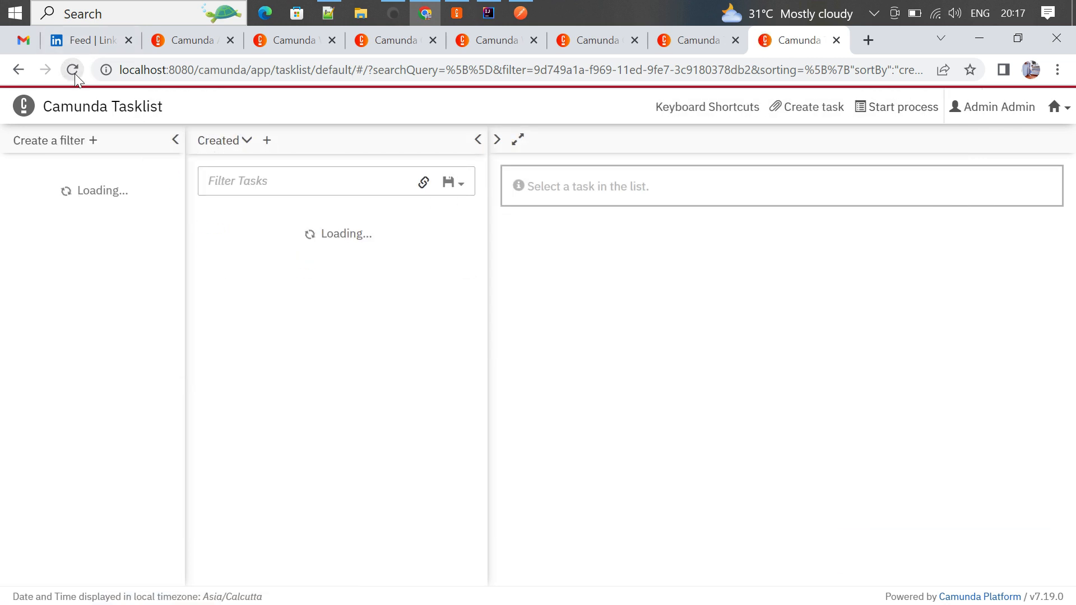